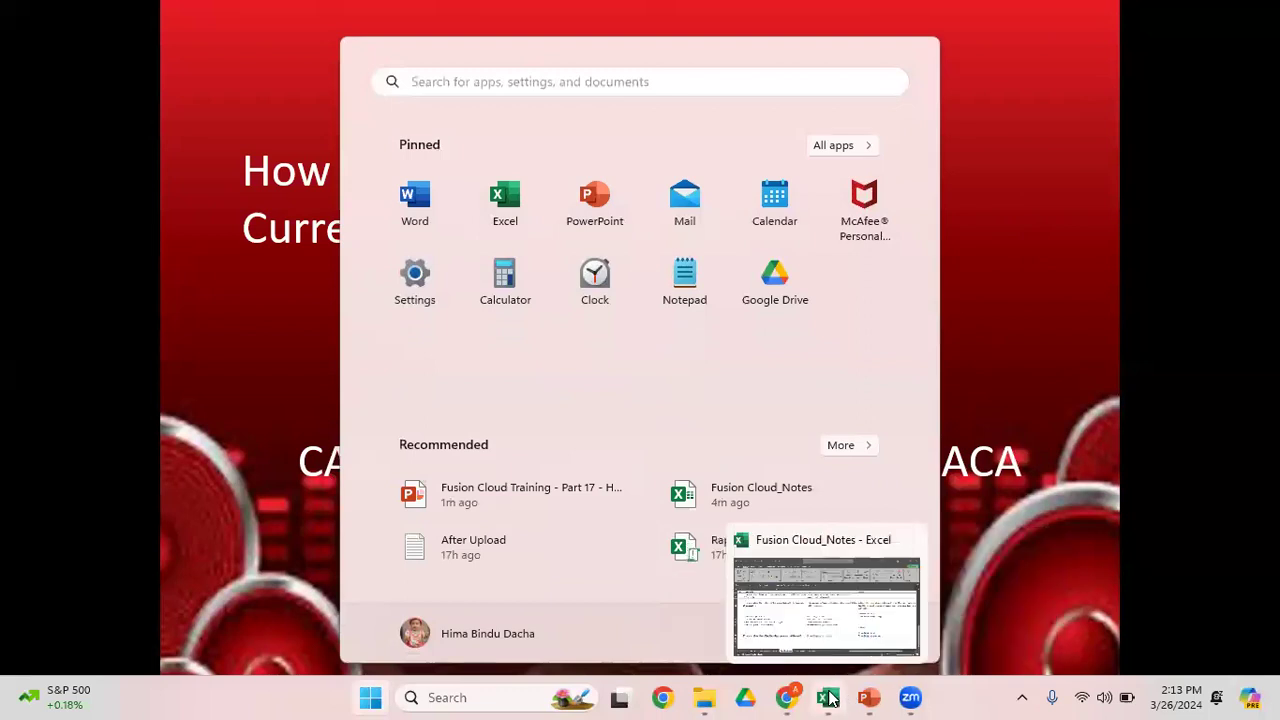
left_click(826, 697)
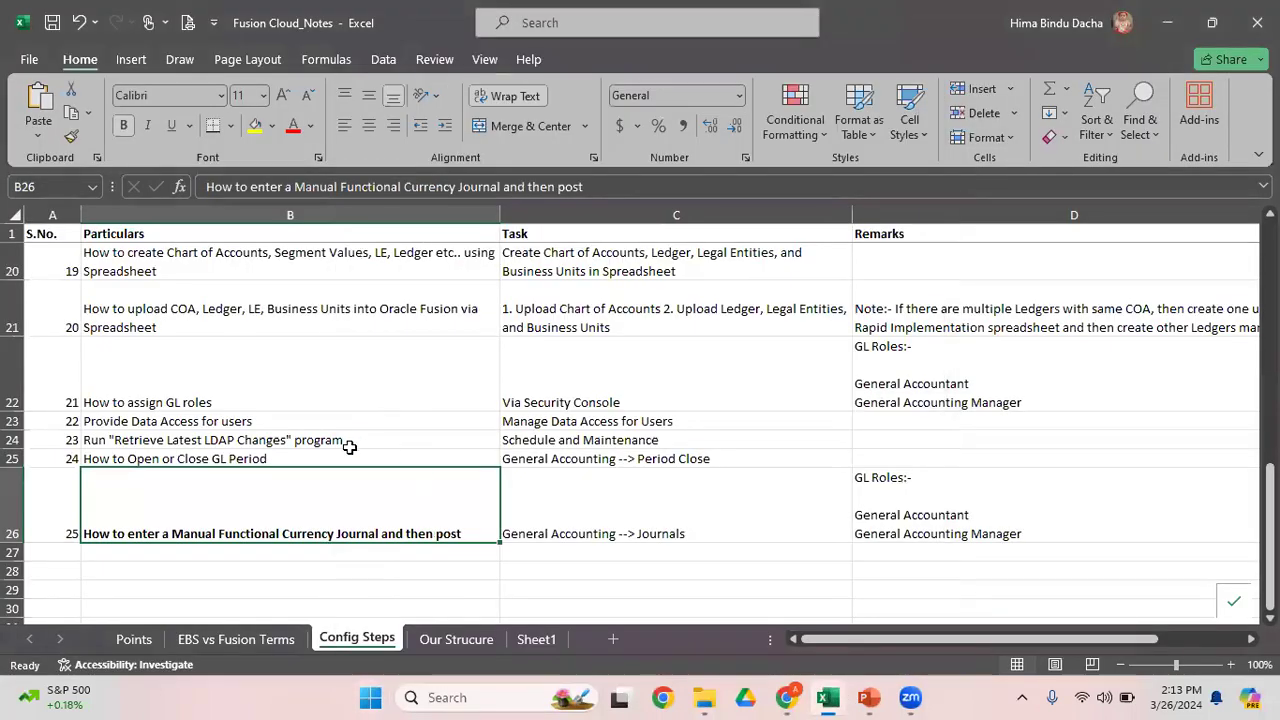
left_click(590, 462)
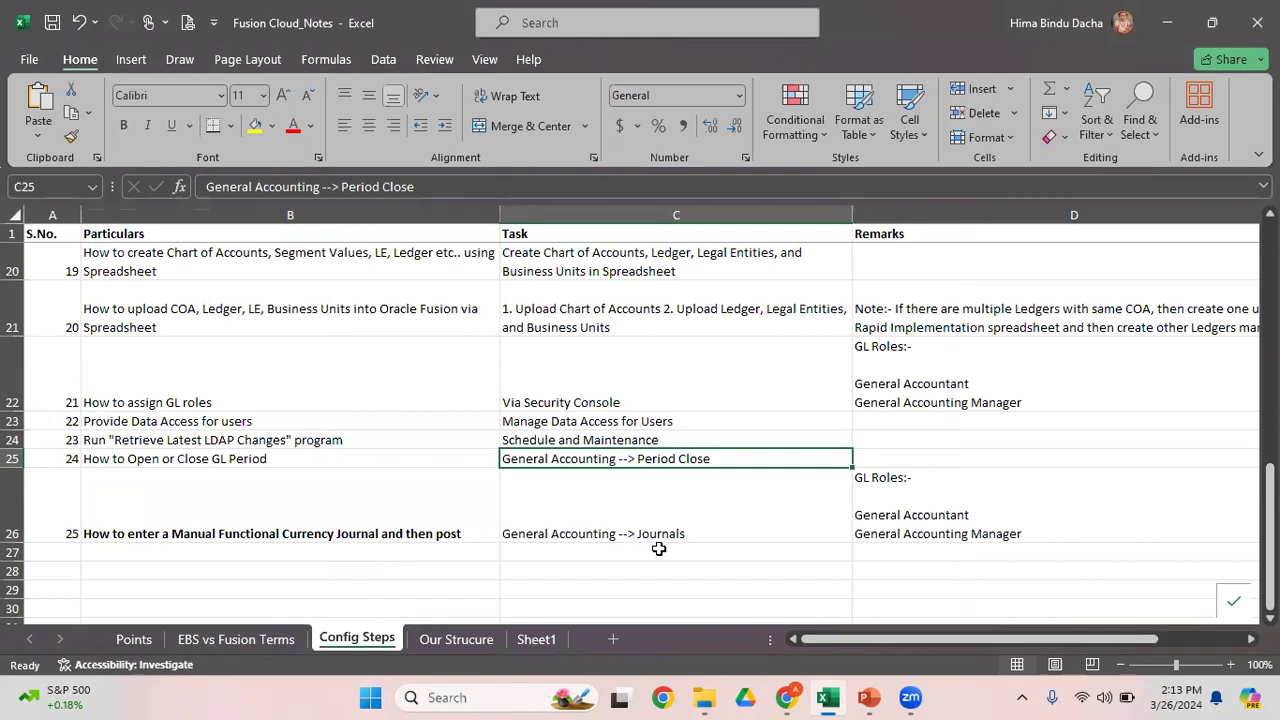
left_click(700, 537)
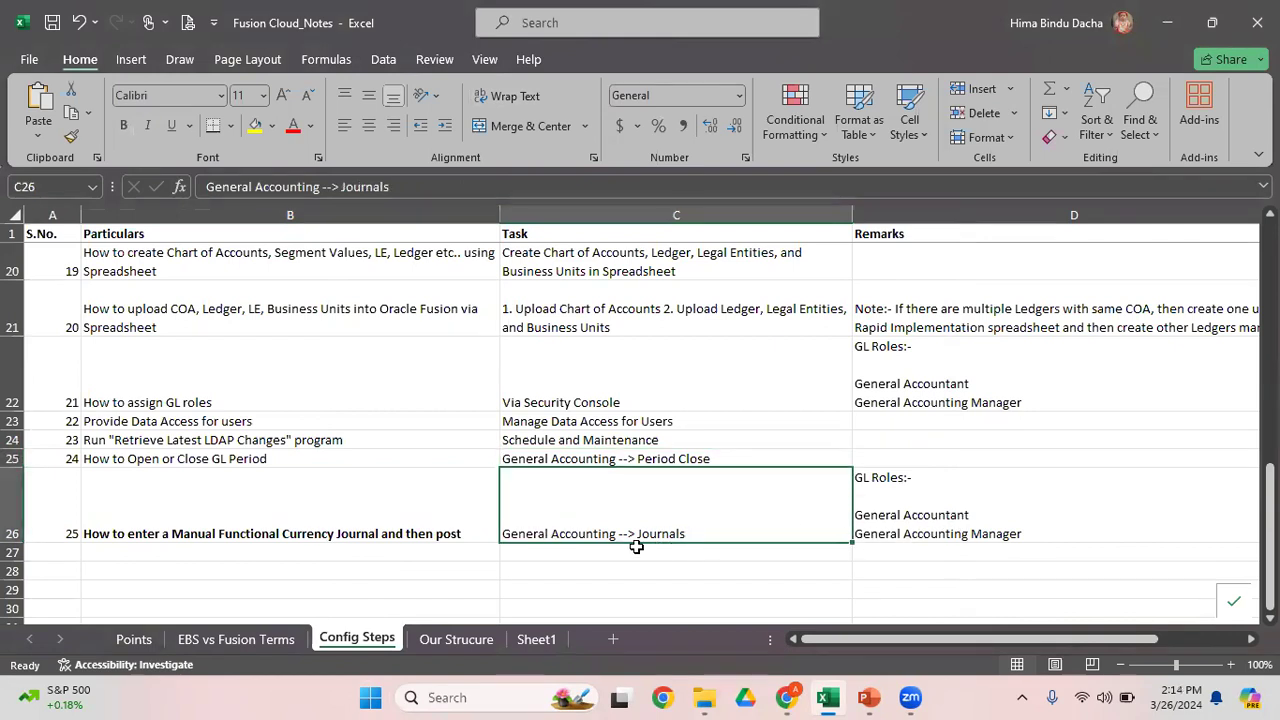
left_click(921, 524)
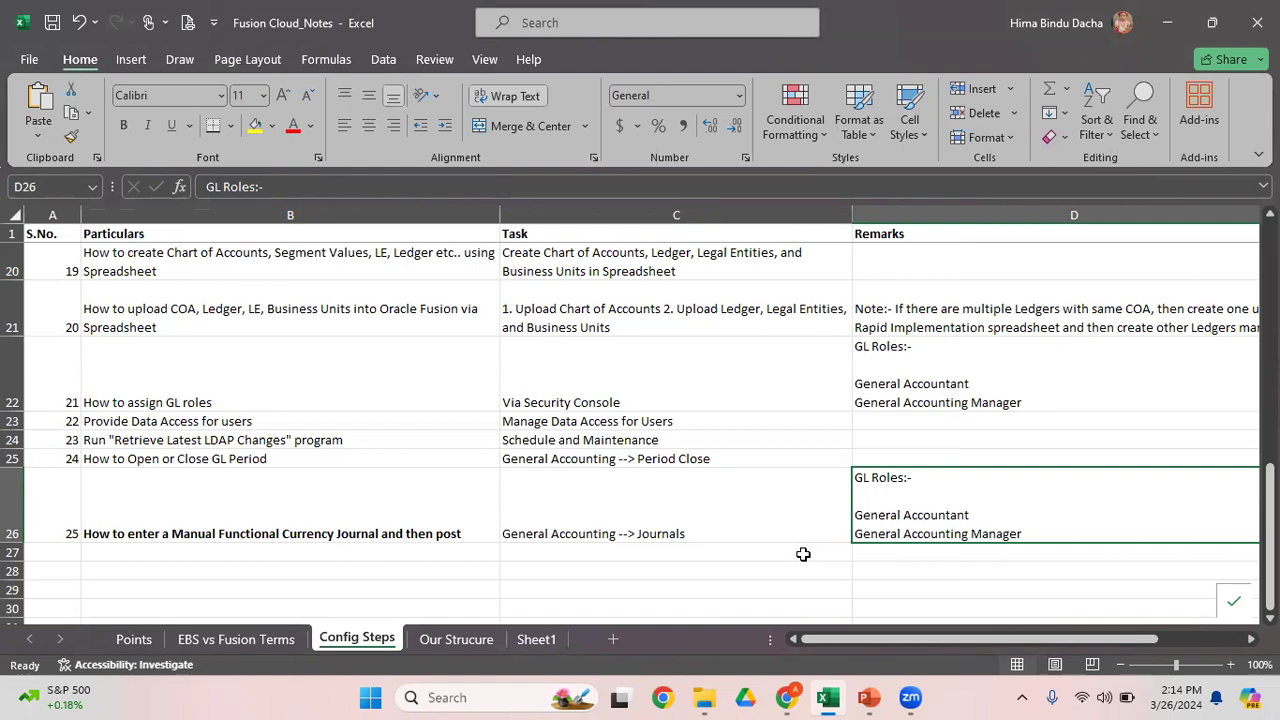
left_click(661, 520)
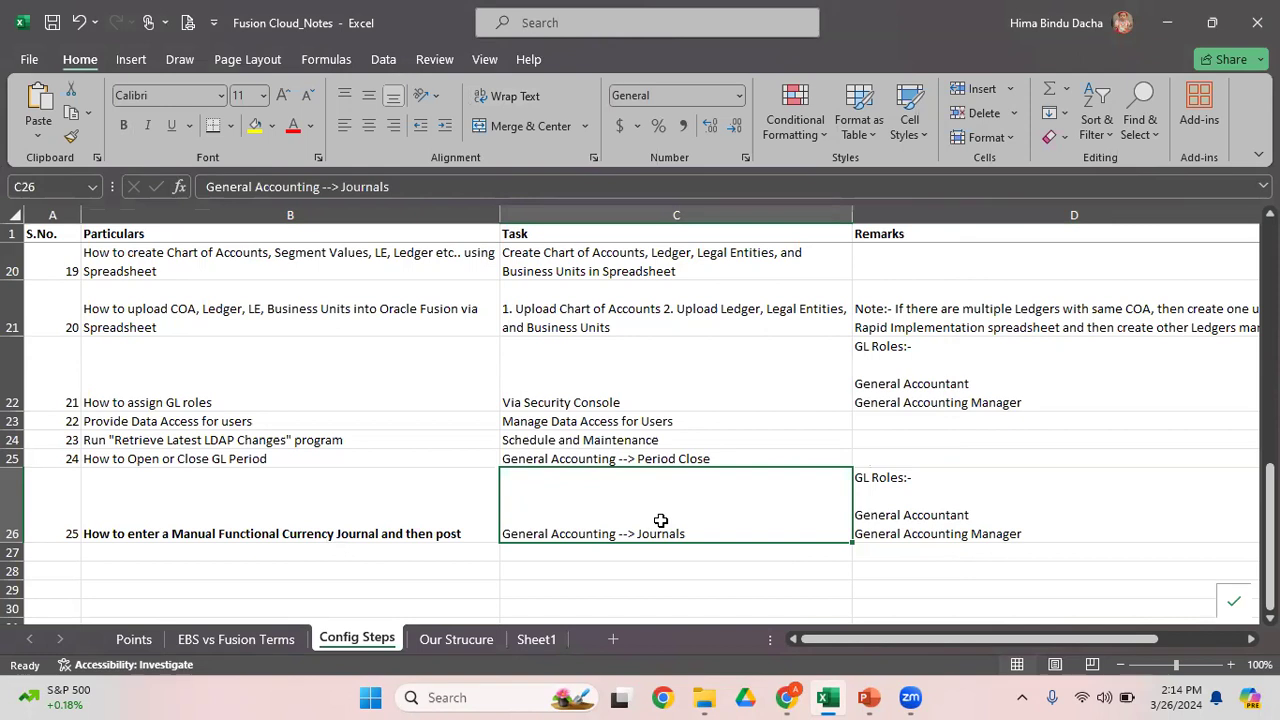
mouse_move(787, 699)
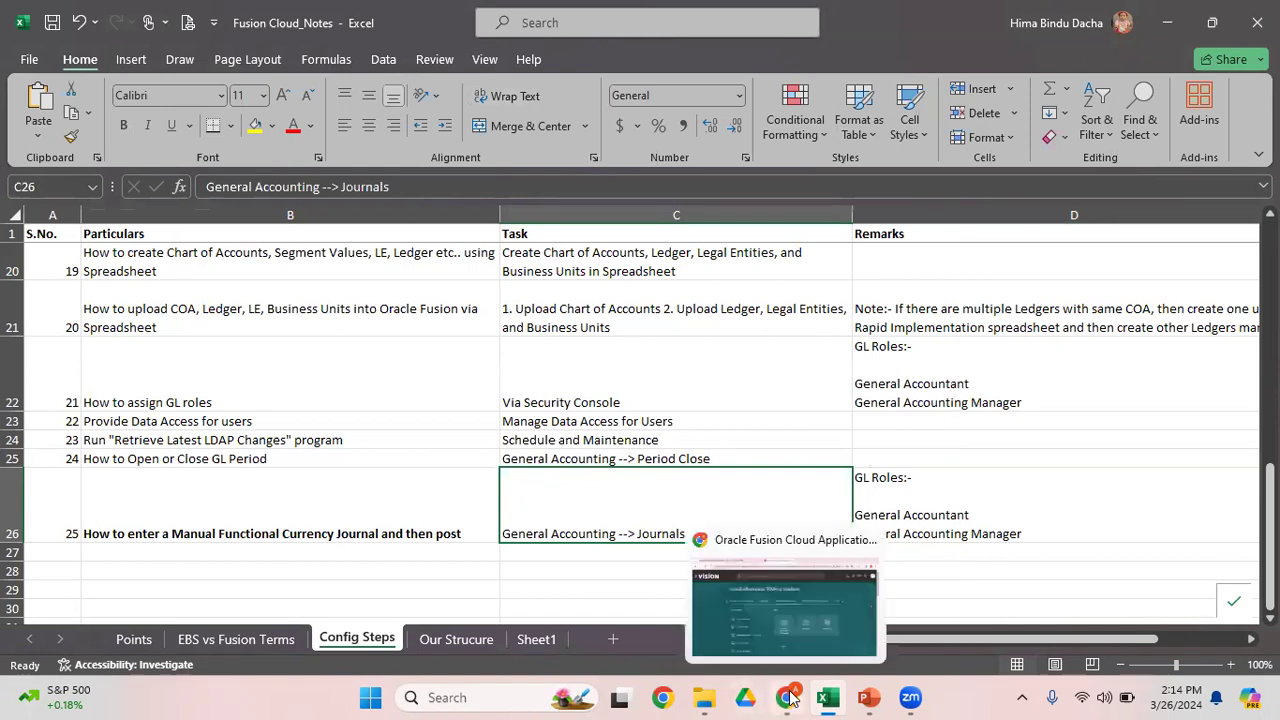
- In the Fusion browser window, start a new journal from the Journals work area's task list
left_click(821, 623)
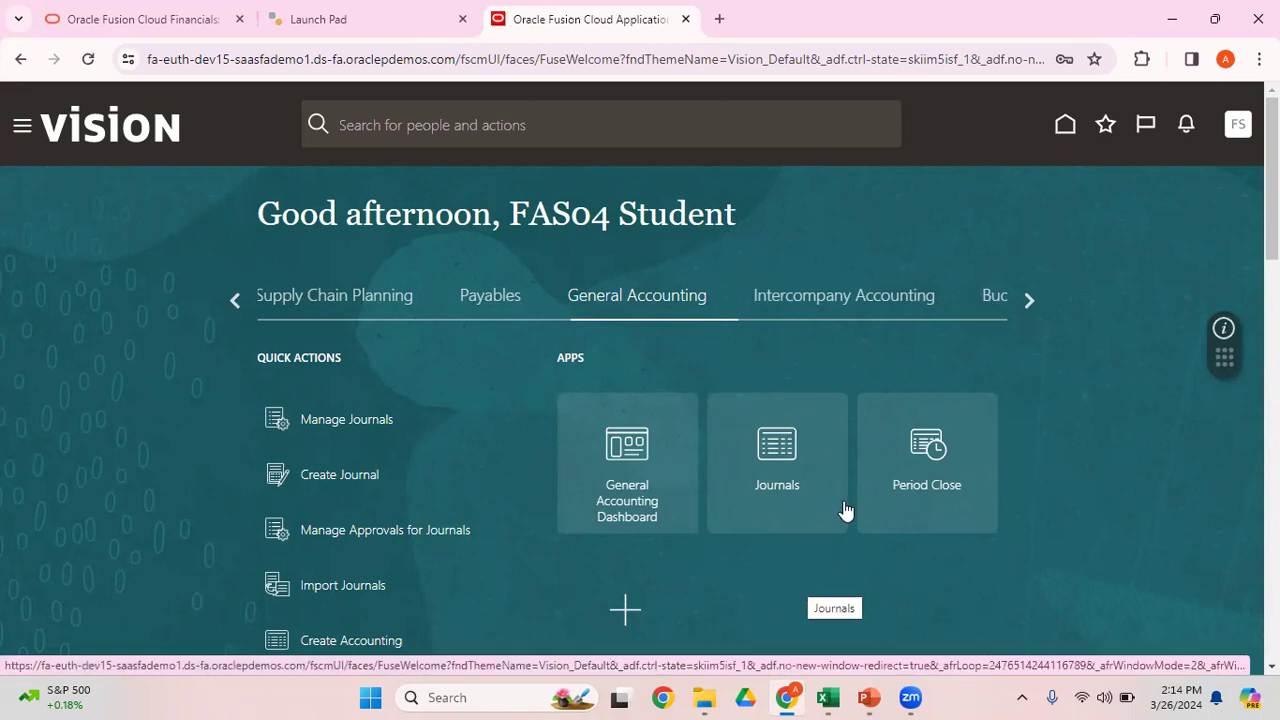
left_click(775, 447)
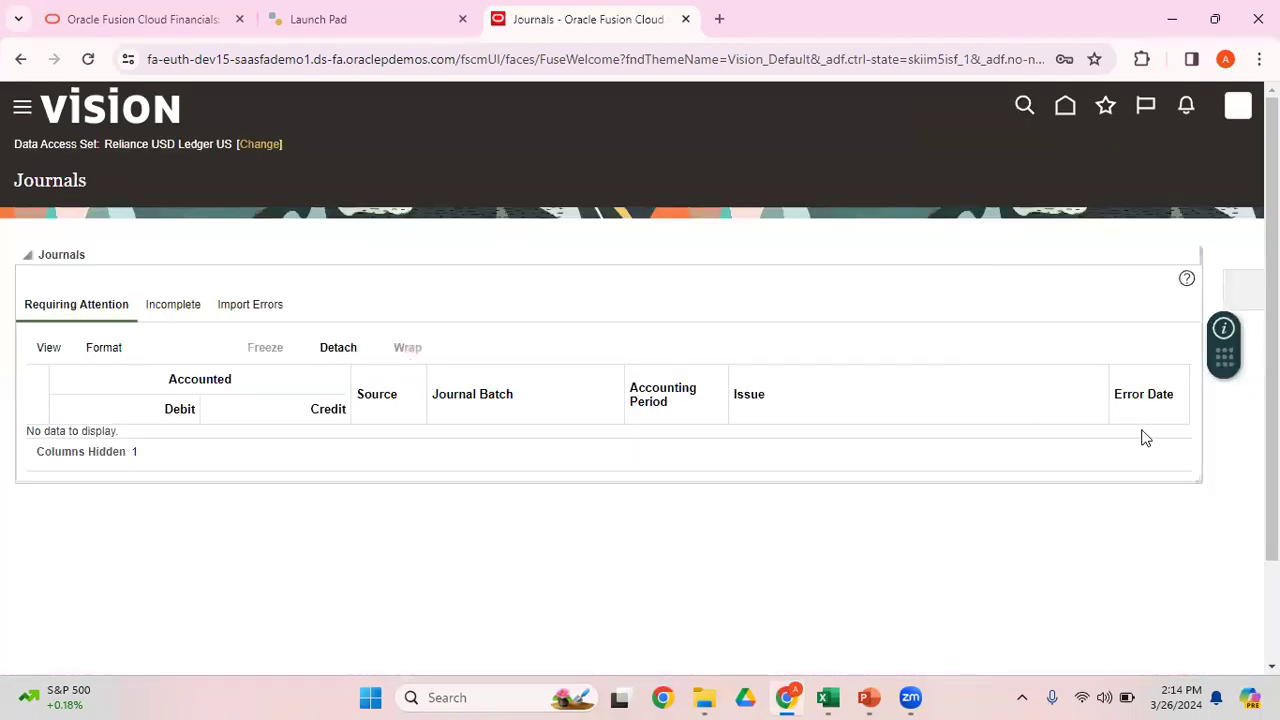
left_click(1244, 291)
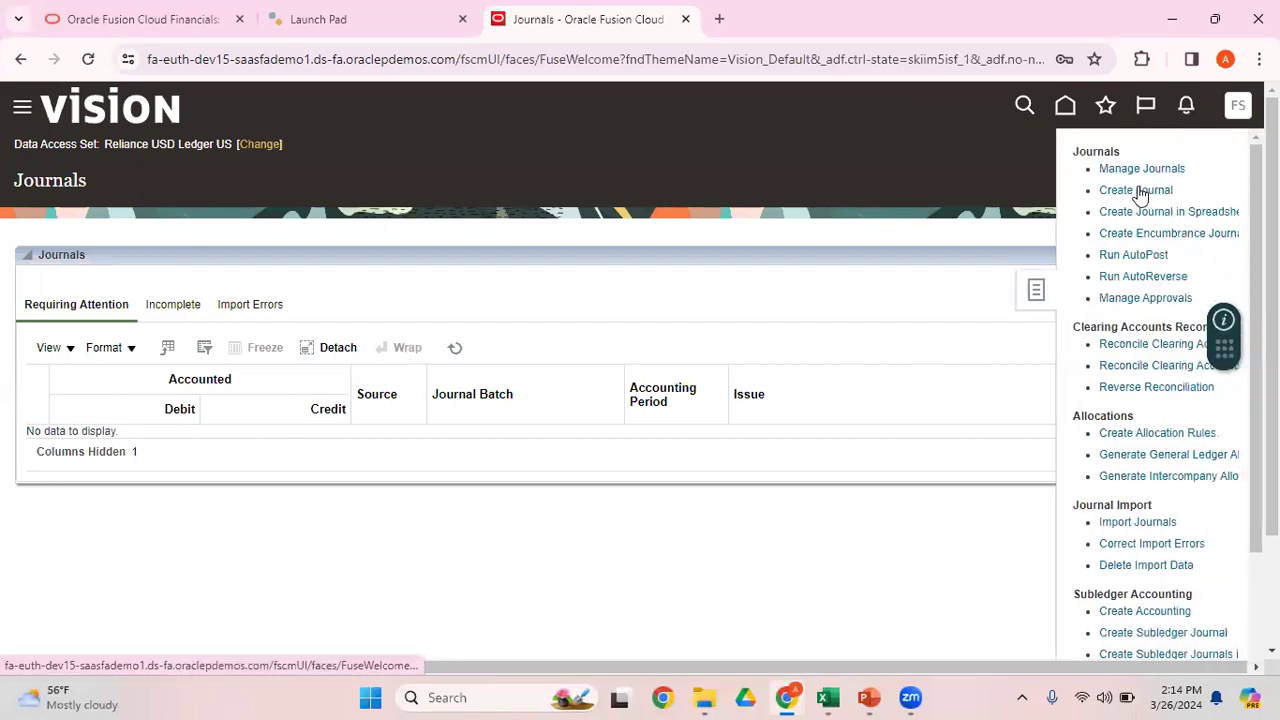
left_click(1136, 190)
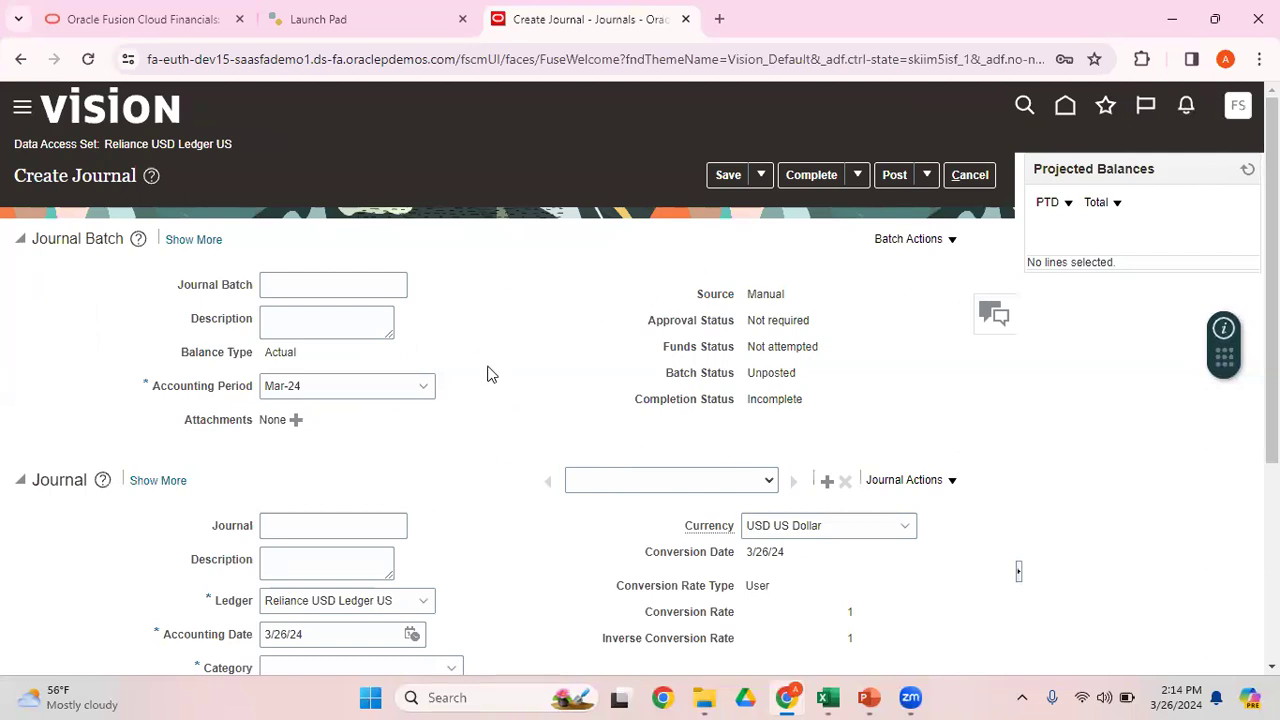
- Review the blank Create Journal form and reveal the extra Journal Batch details with Show More
scroll(640, 380, "down", 3)
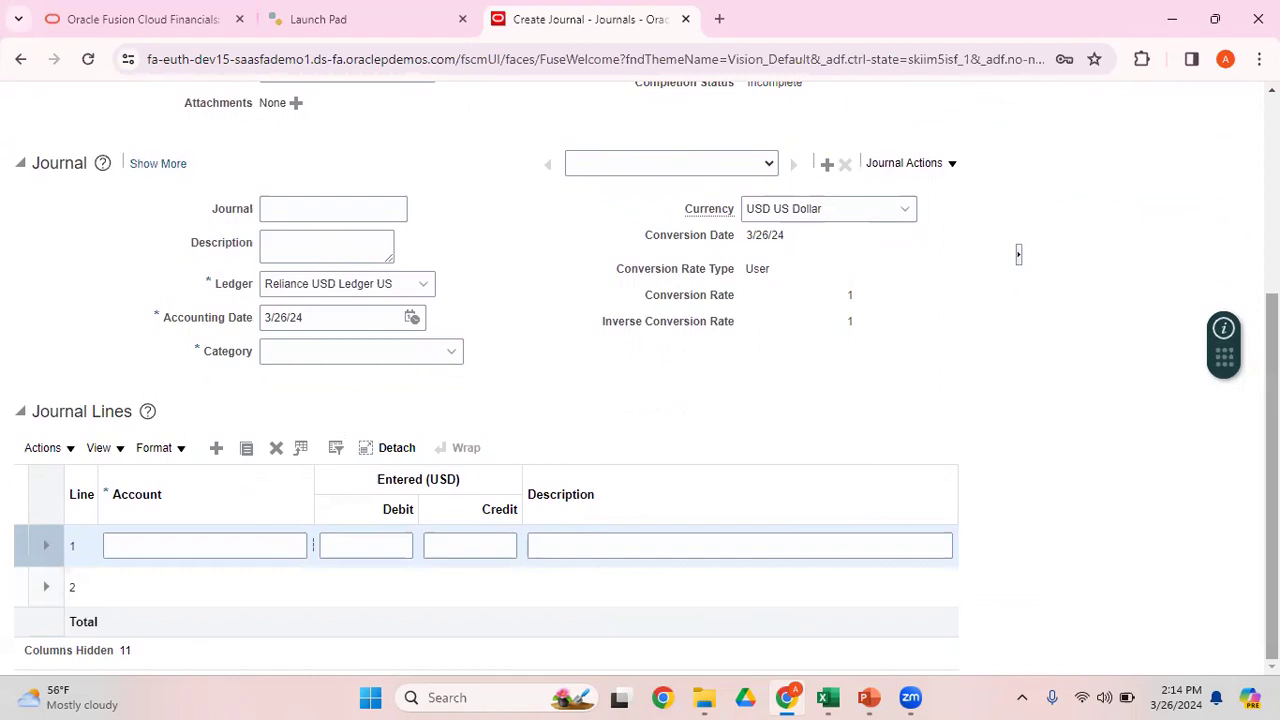
scroll(640, 380, "up", 3)
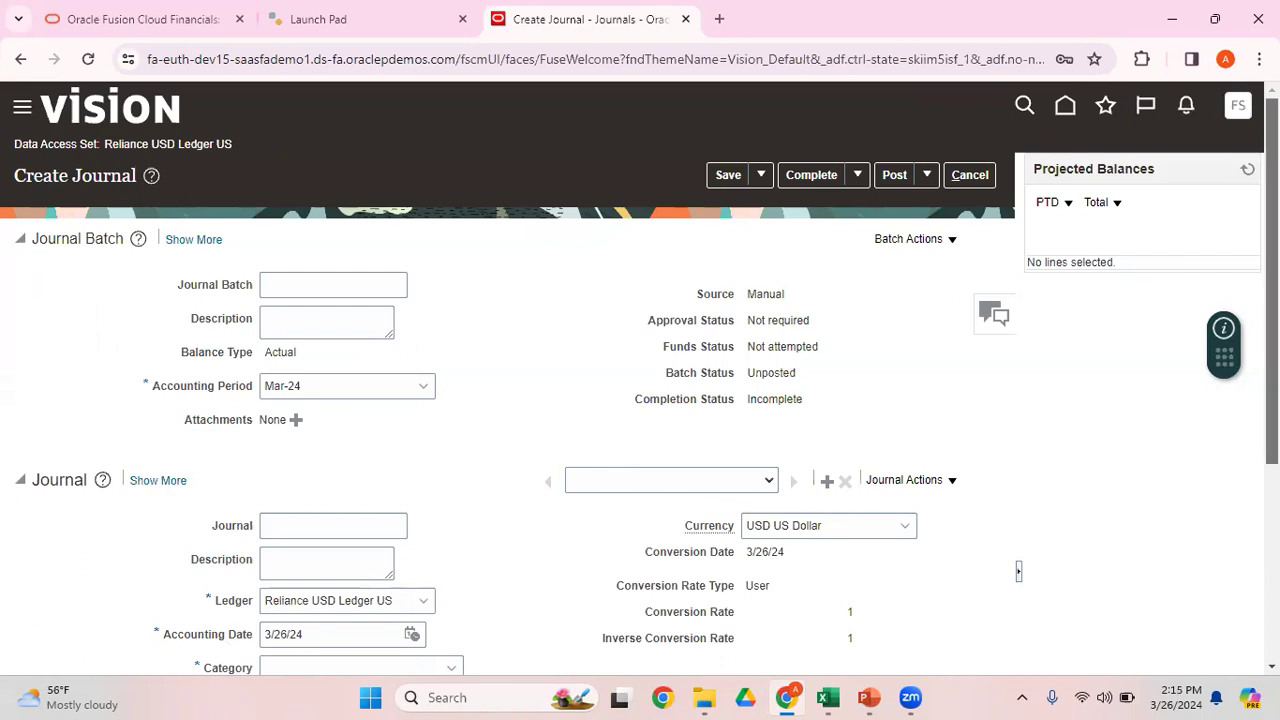
scroll(640, 380, "down", 1)
scroll(717, 443, "down", 2)
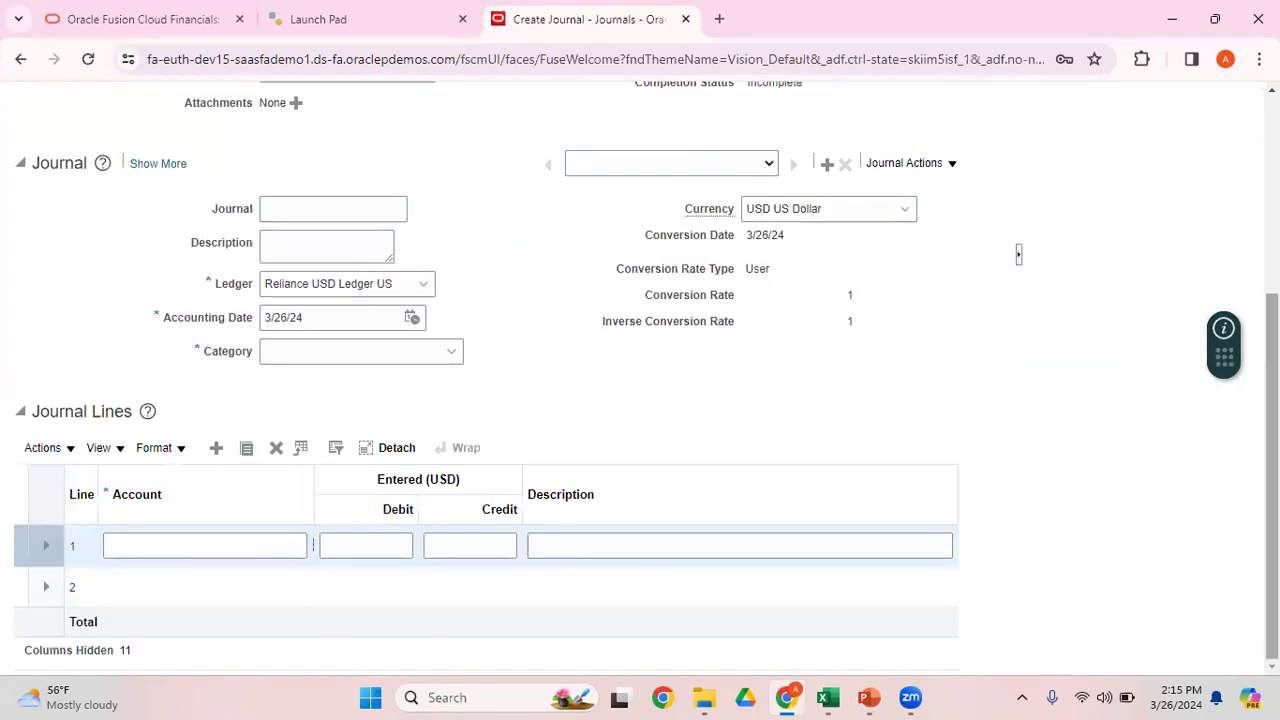
scroll(443, 297, "up", 3)
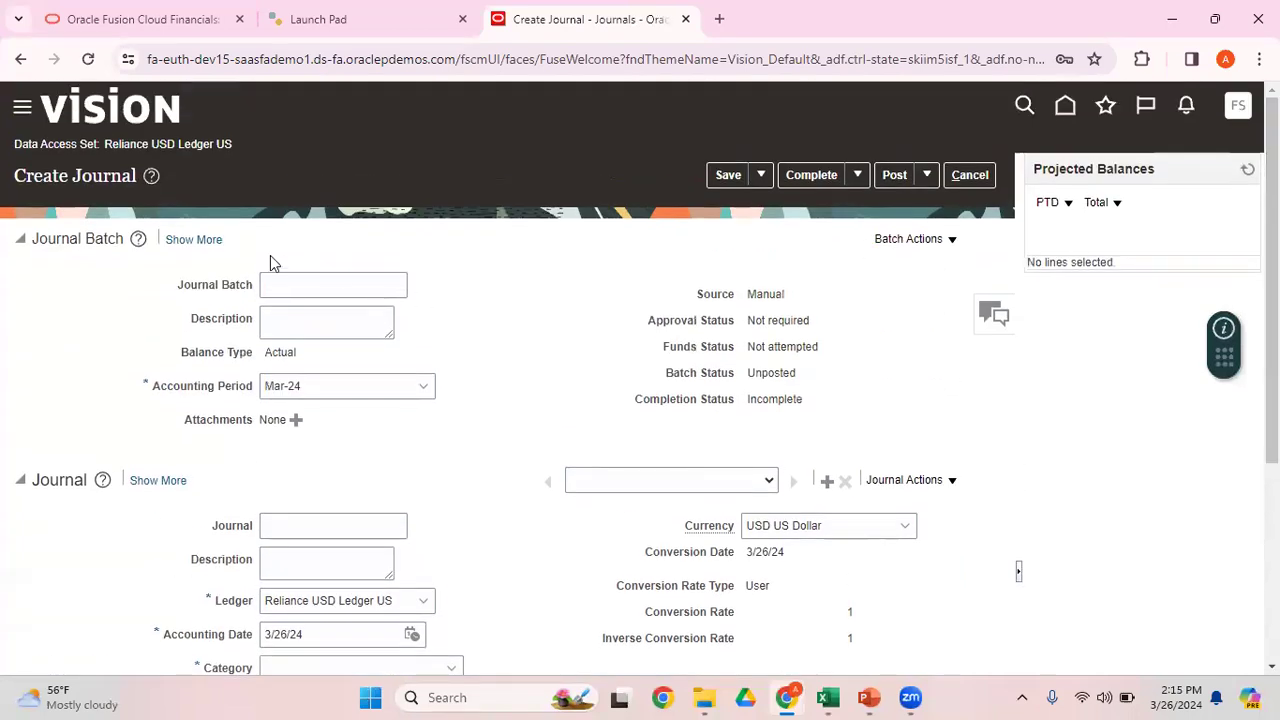
left_click(197, 238)
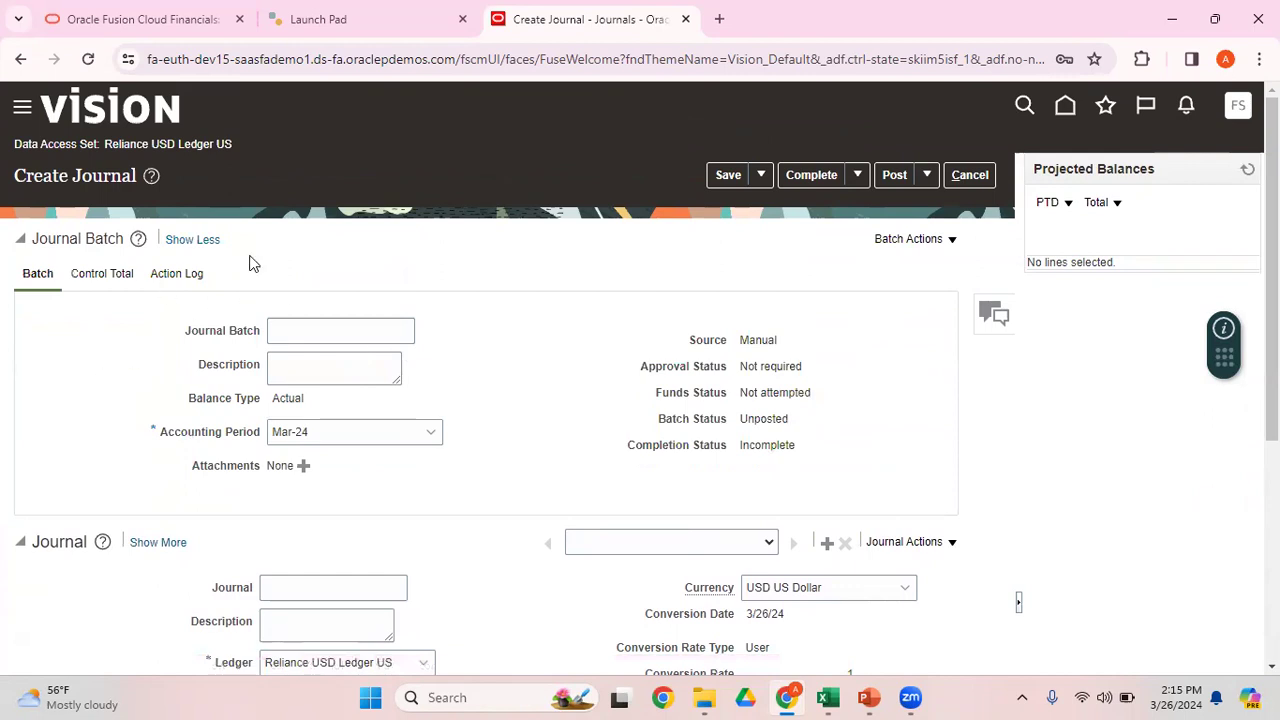
- Name and describe the batch 'Accrual Journal Batch for the month of Mar-2024', keeping period Mar-24
left_click(316, 336)
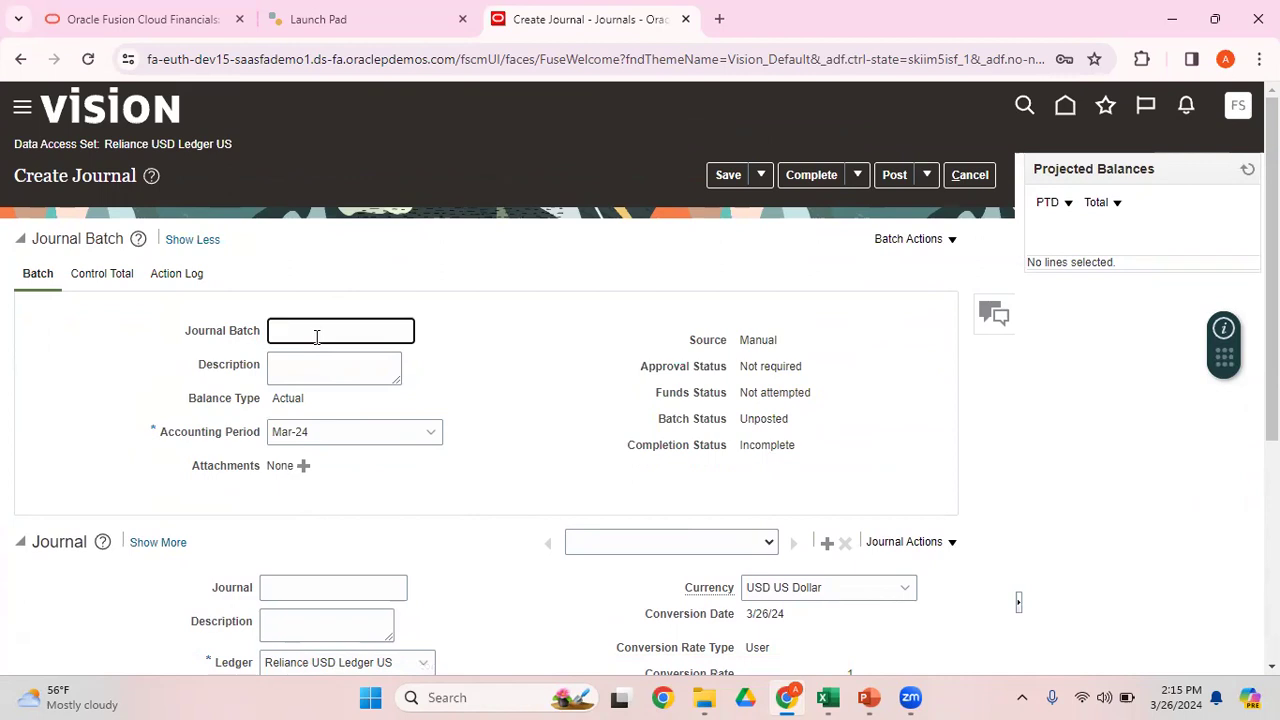
type("Accrual ")
type("Journal Bat")
type("ch for the mon")
type("th of Mar")
type("-2024")
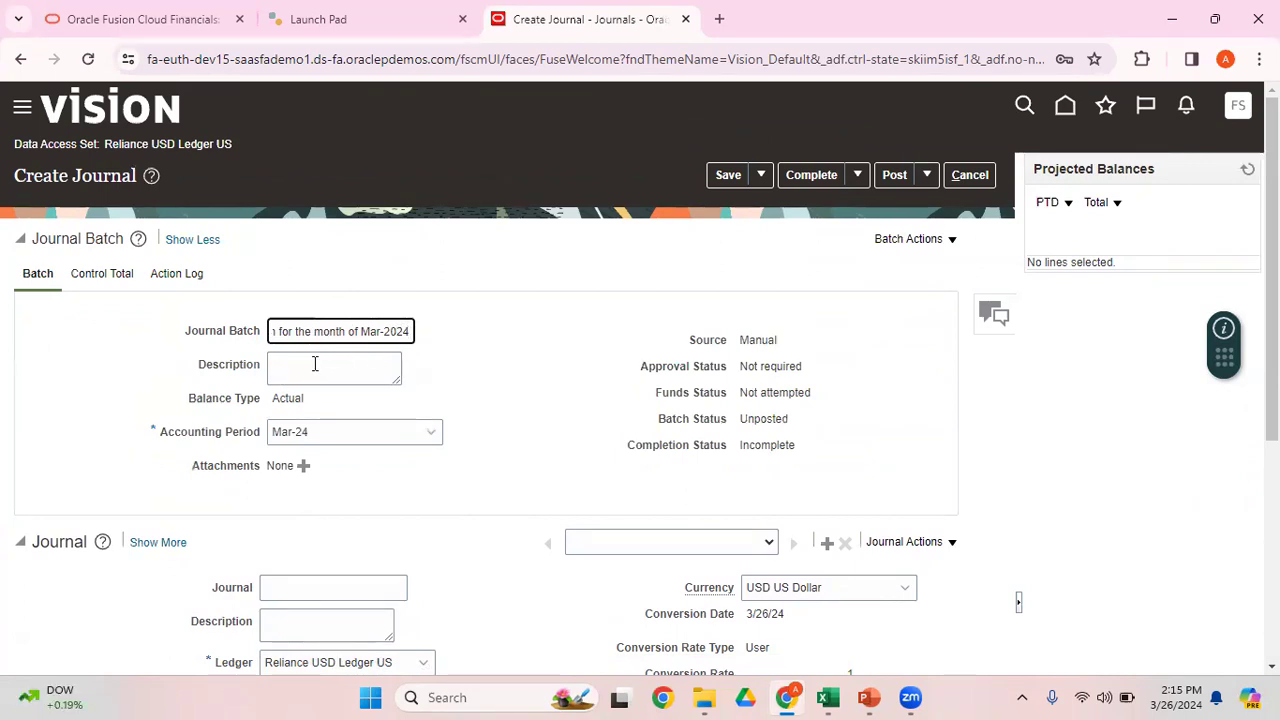
key("shift+Left")
key("shift+Left")
key("shift+Left")
key("shift+Left")
key("shift+Left")
key("shift+Left")
key("shift+Left")
key("shift+Left")
key("shift+Left")
key("shift+Left")
key("shift+Left")
key("shift+Left")
key("shift+Left")
key("shift+Left")
key("shift+Left")
key("shift+Left")
key("shift+Left")
key("shift+Left")
key("shift+Left")
key("shift+Left")
key("shift+Left")
key("ctrl+c")
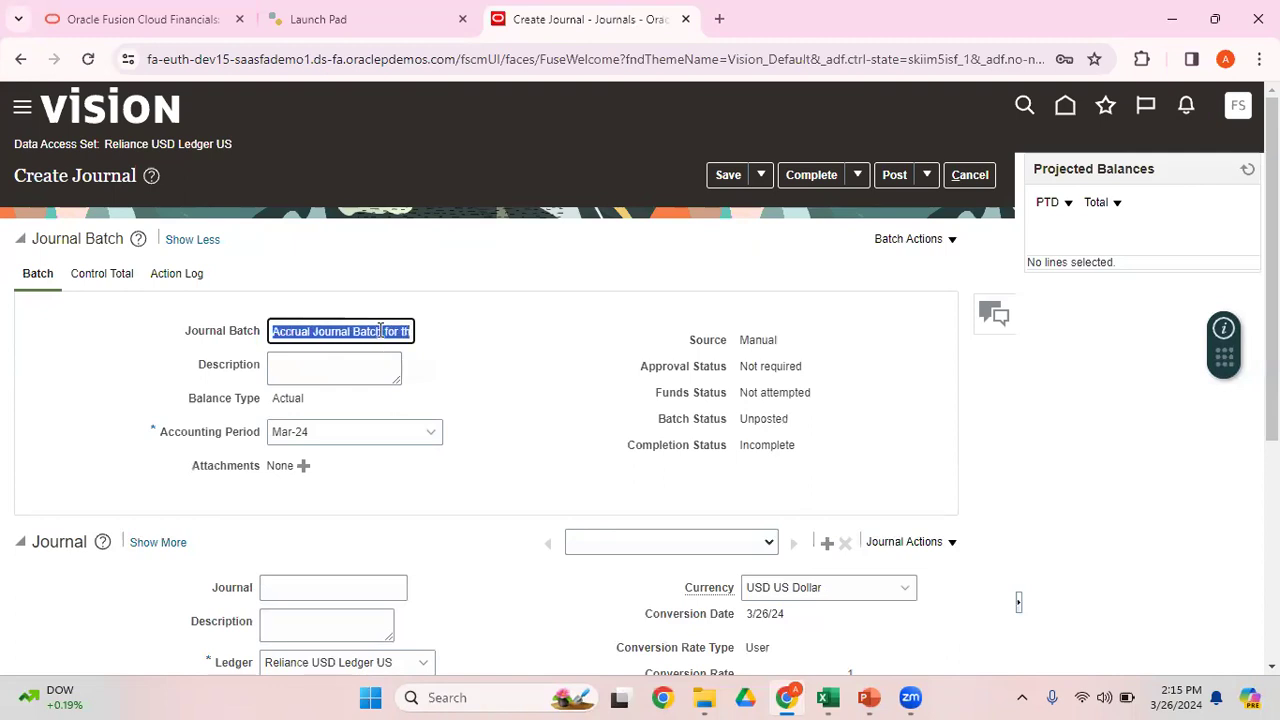
left_click(330, 369)
key("ctrl+v")
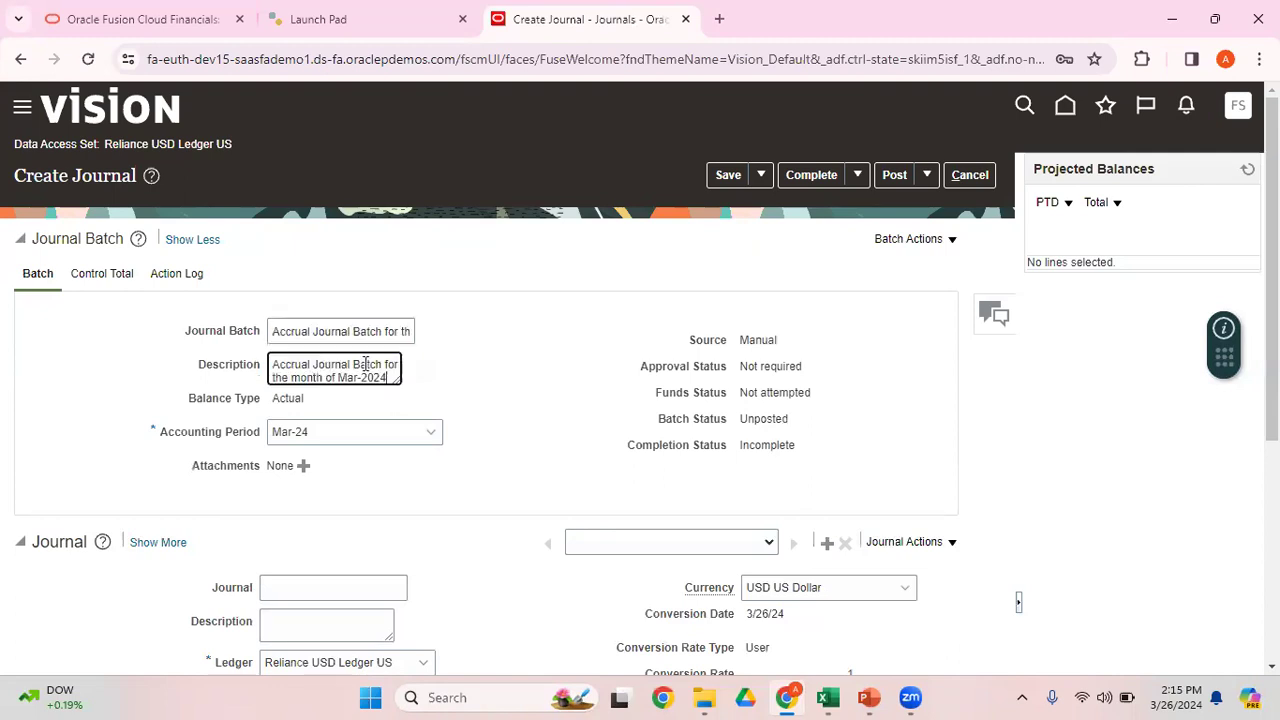
left_click(502, 364)
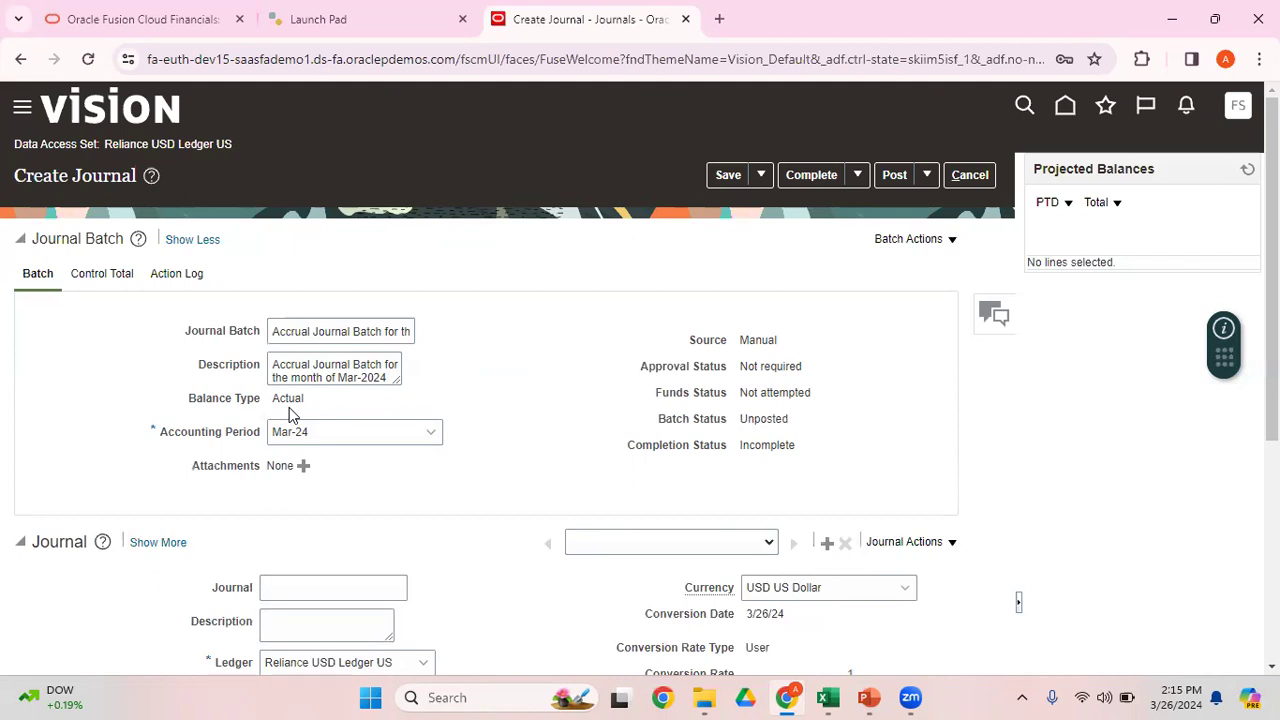
left_click(431, 432)
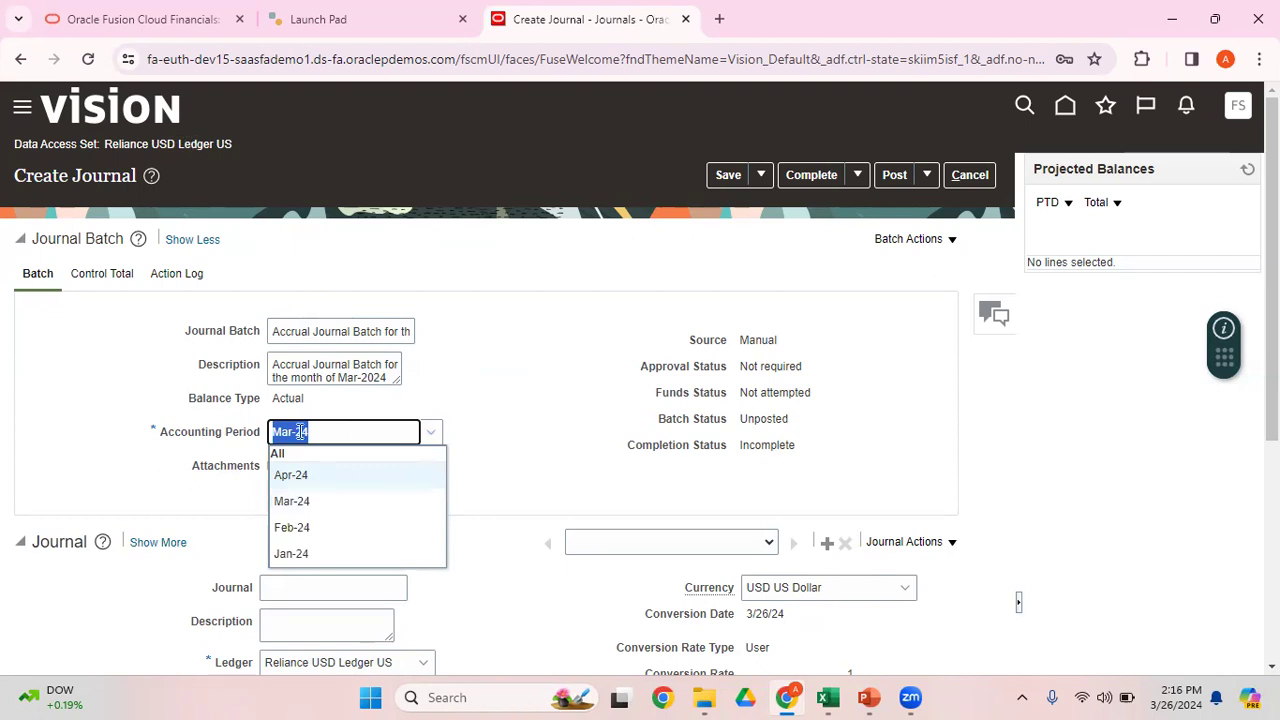
left_click(551, 328)
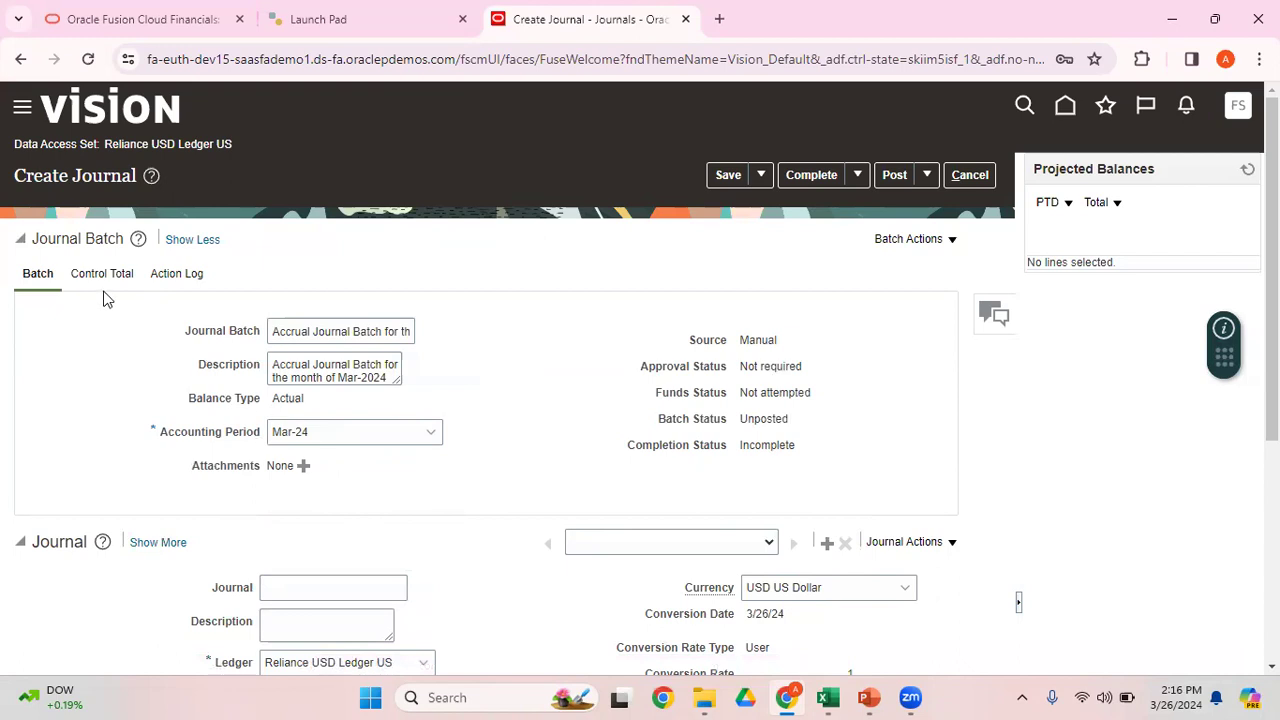
left_click(305, 465)
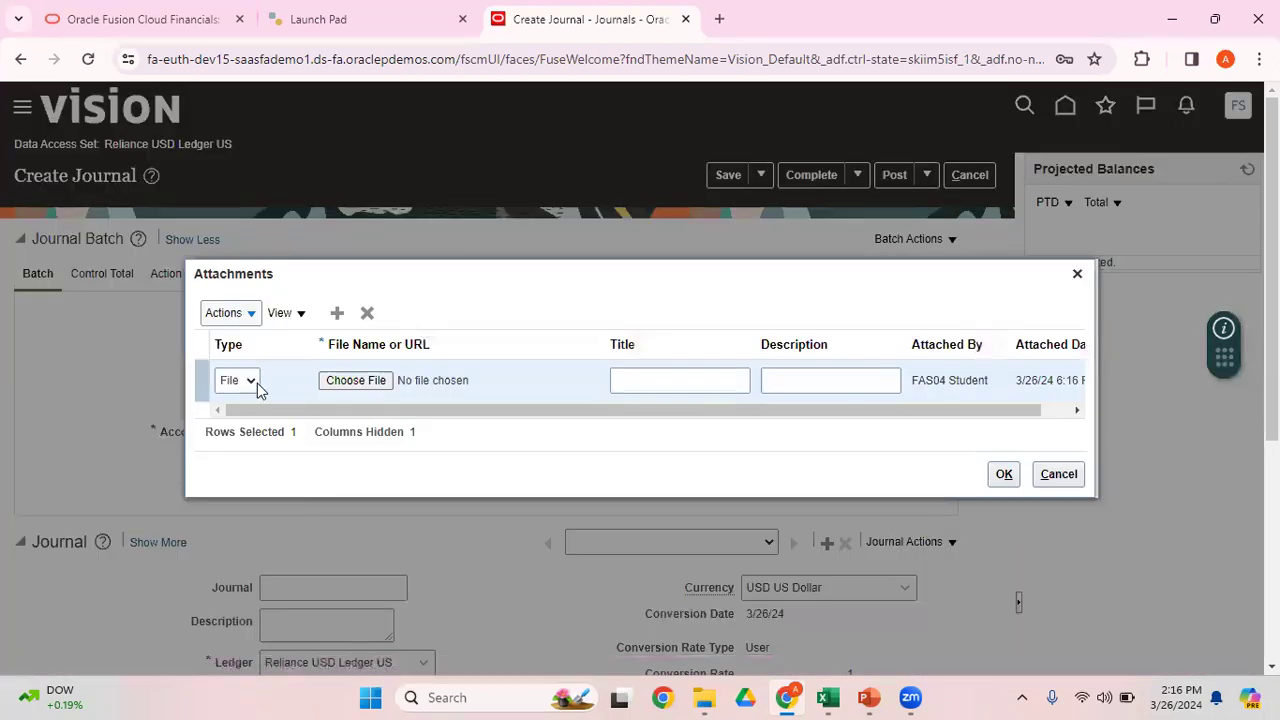
left_click(250, 381)
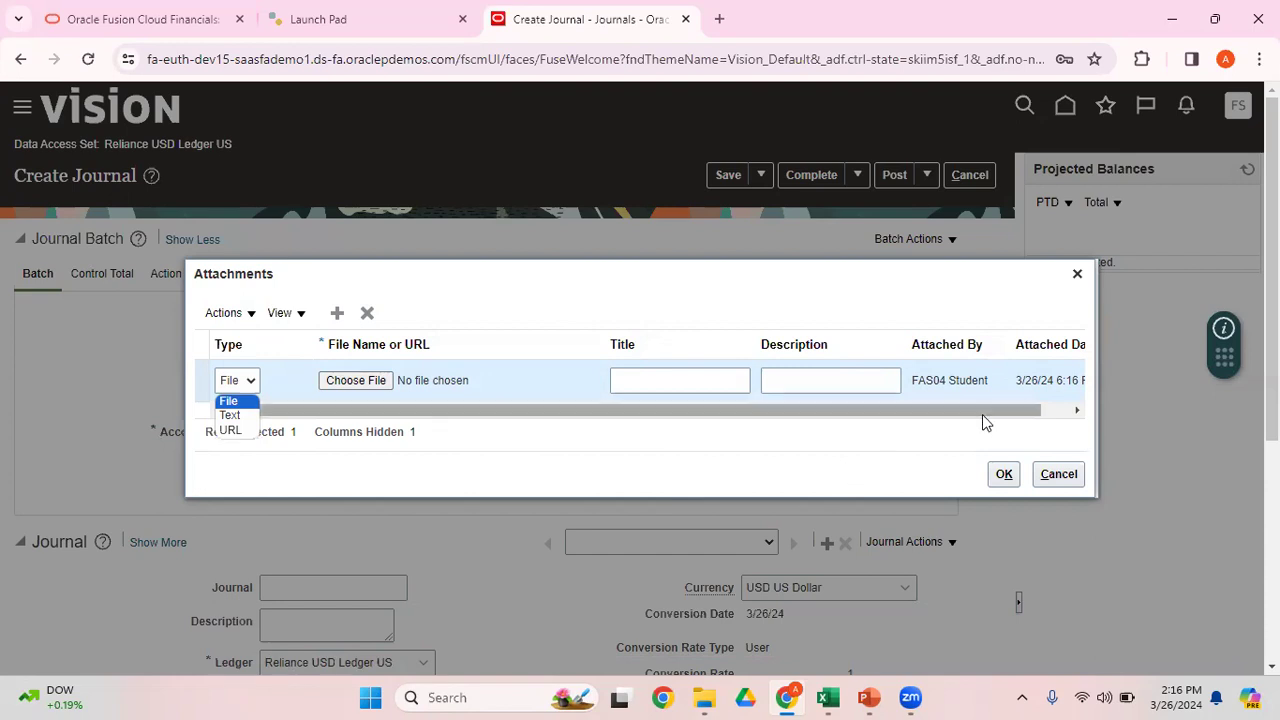
left_click(1072, 411)
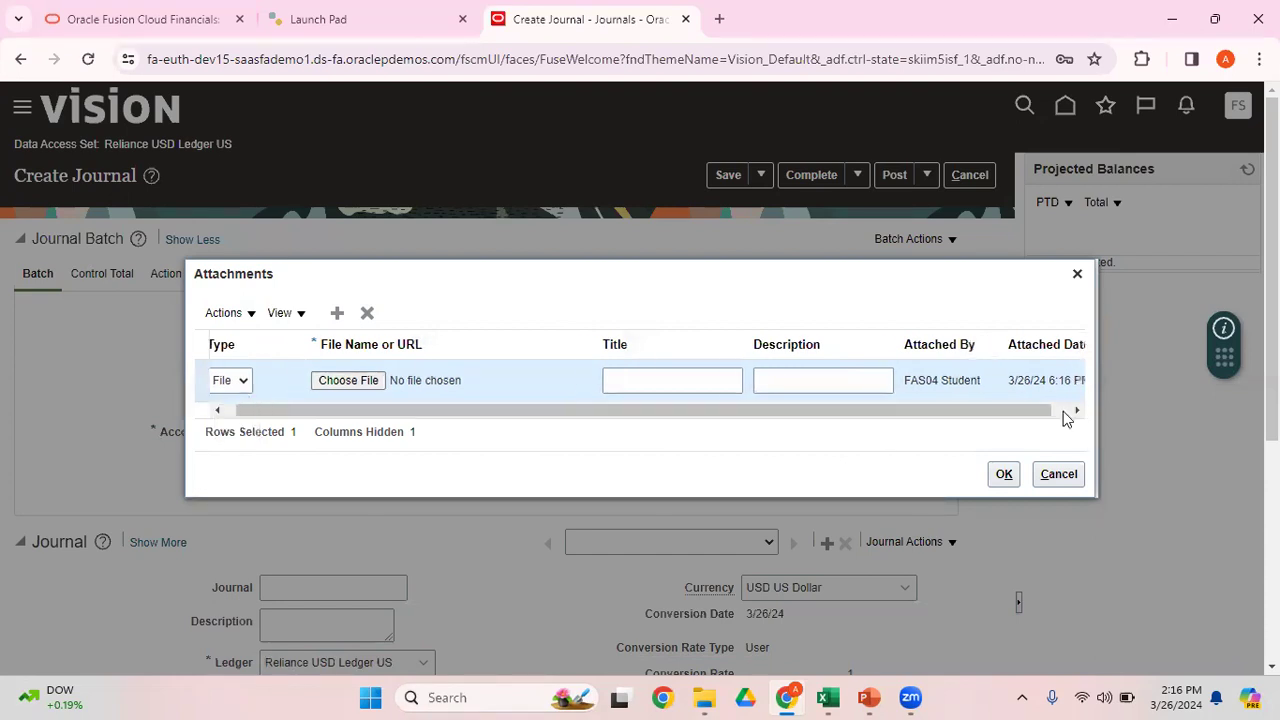
left_click(1060, 476)
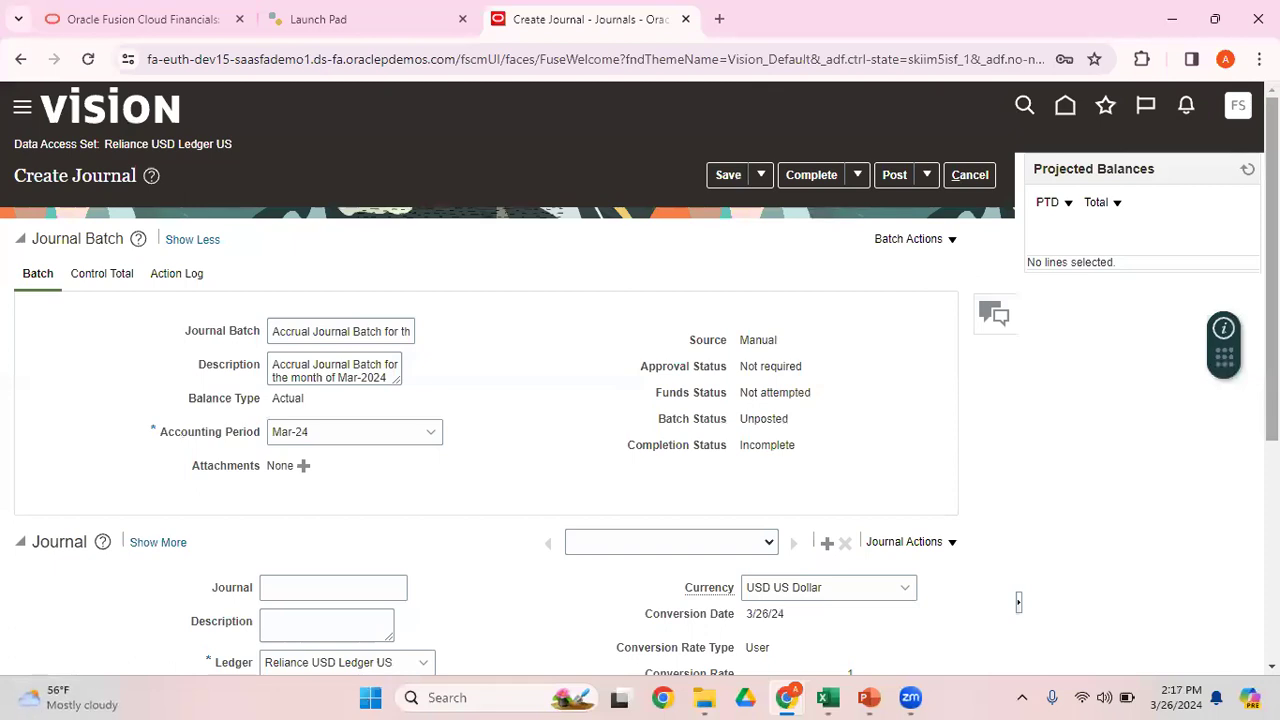
scroll(945, 465, "down", 2)
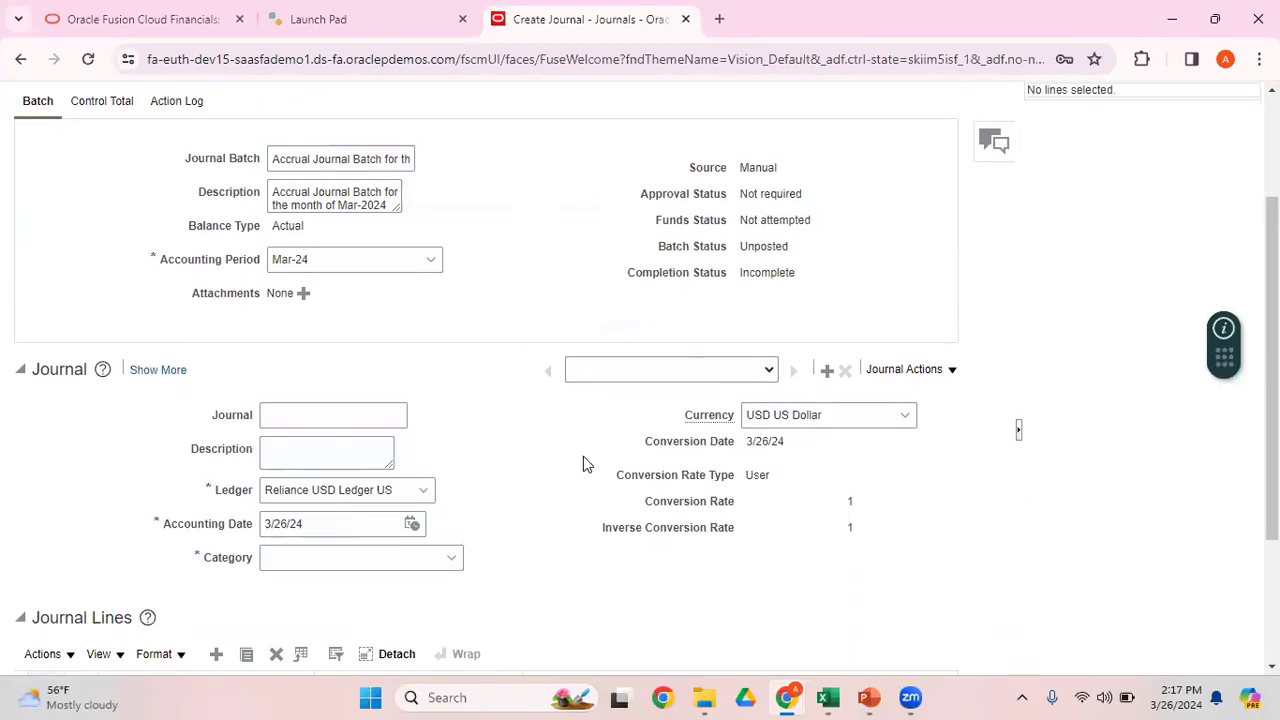
left_click(110, 102)
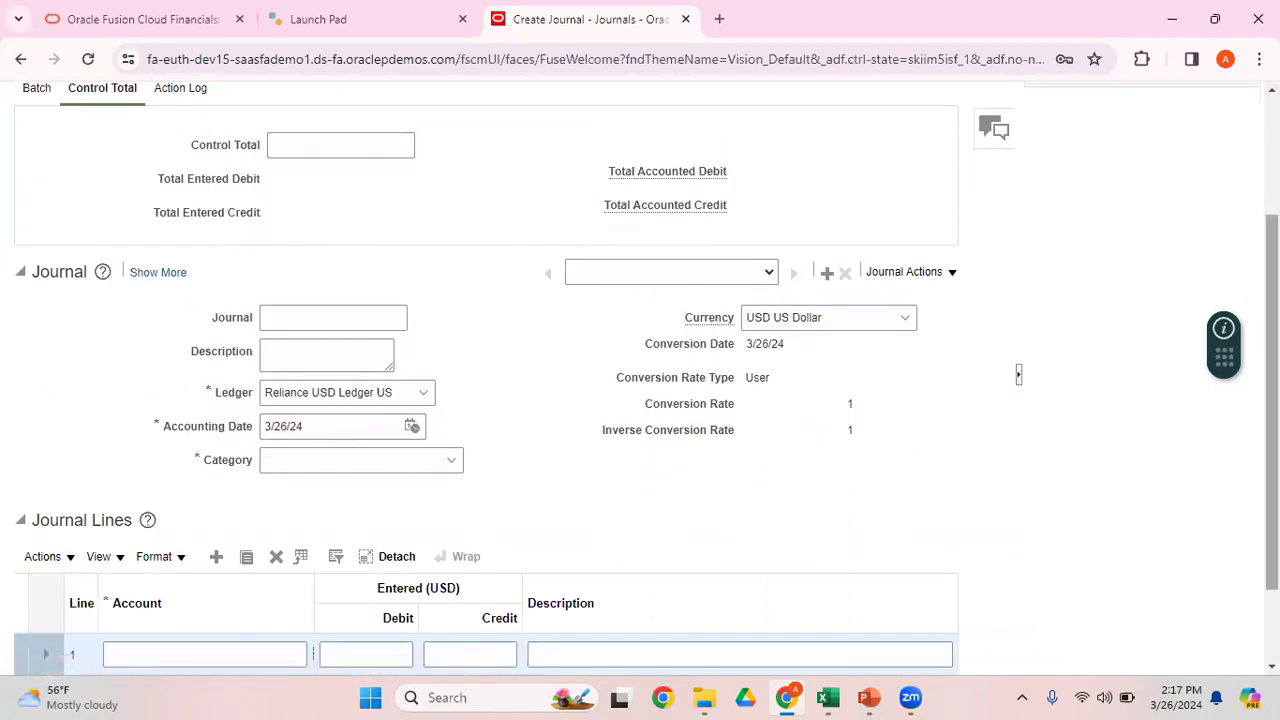
scroll(1272, 400, "up", 2)
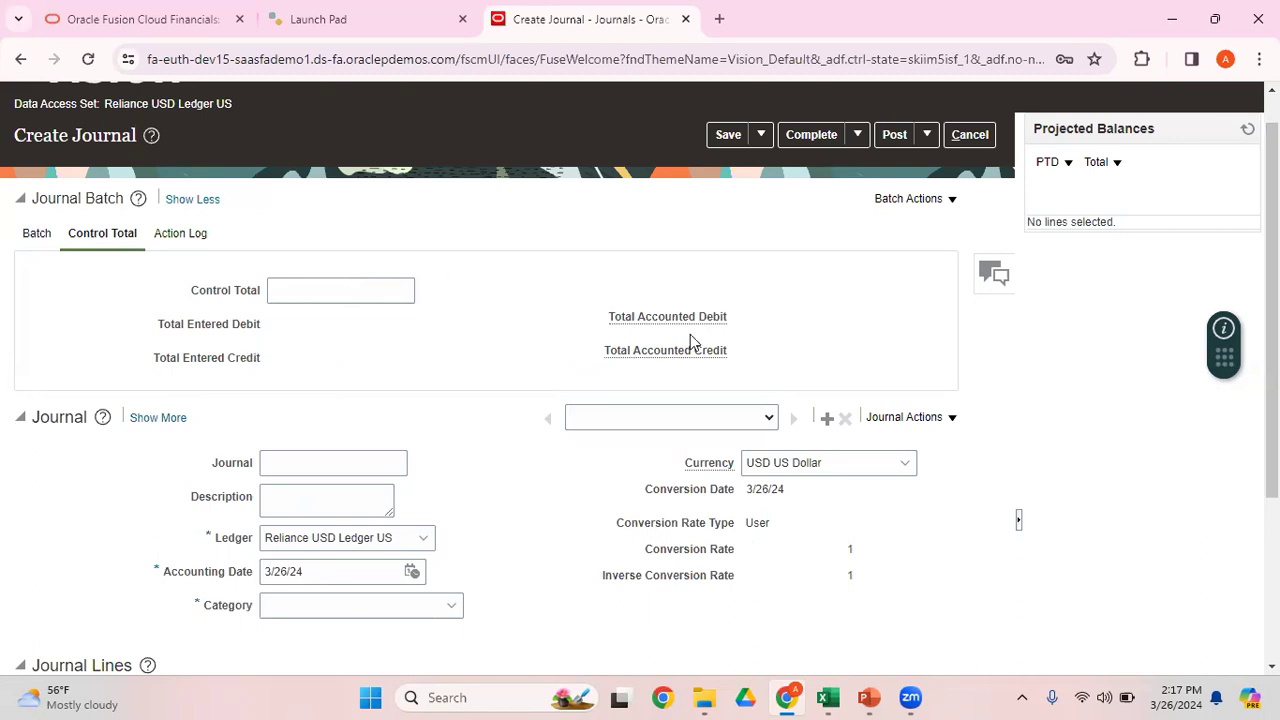
scroll(1272, 380, "down", 3)
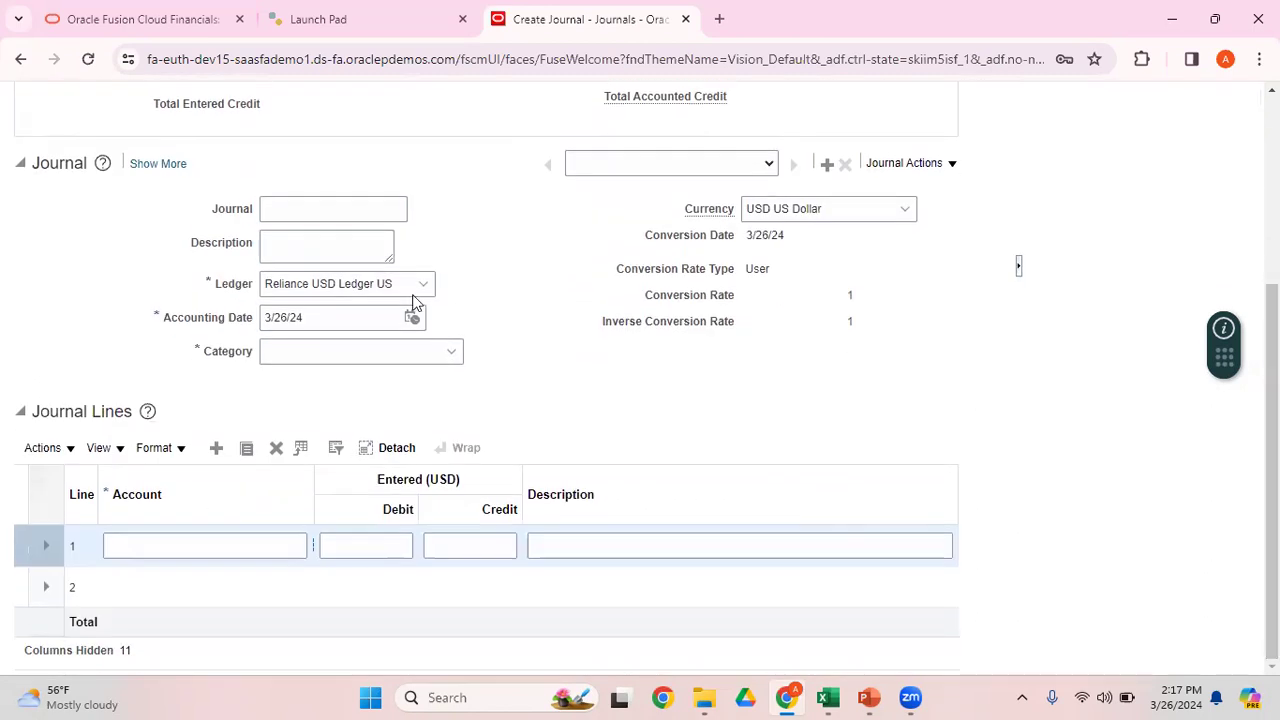
- Copy the batch name 'Accrual Journal Batch for the month of Mar-2024' into the journal's name and description
left_click(157, 165)
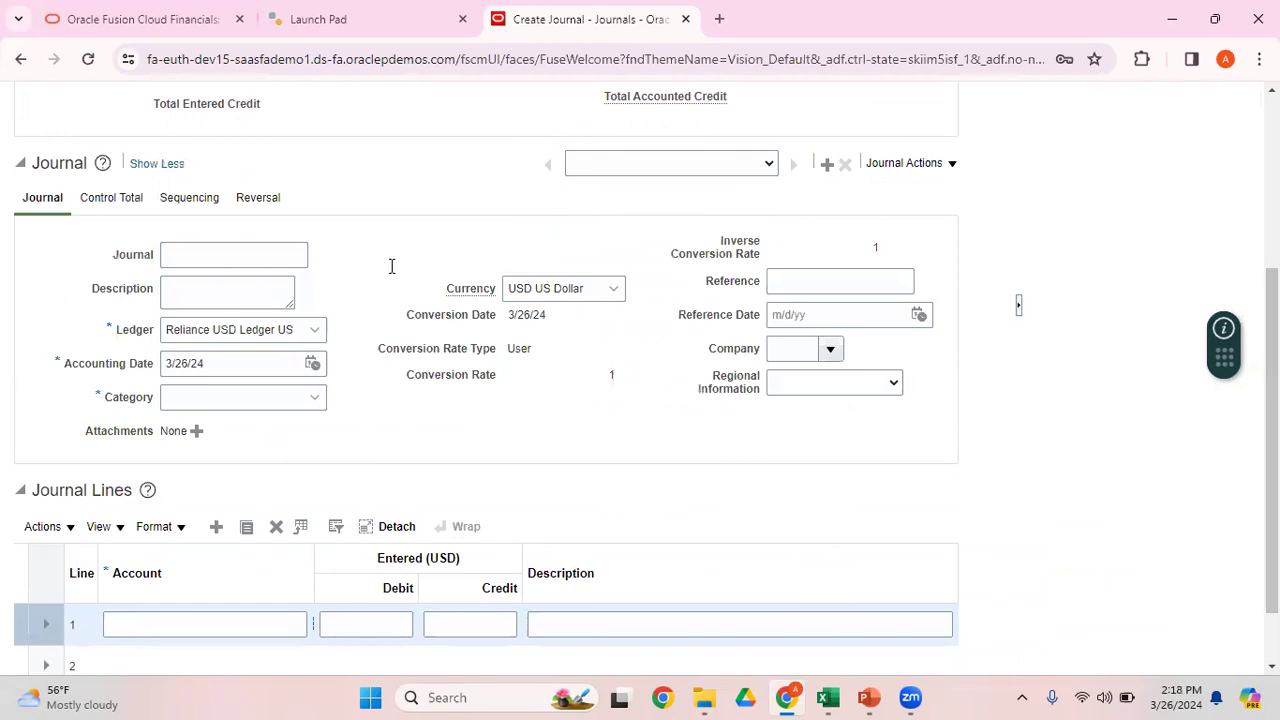
scroll(780, 378, "up", 2)
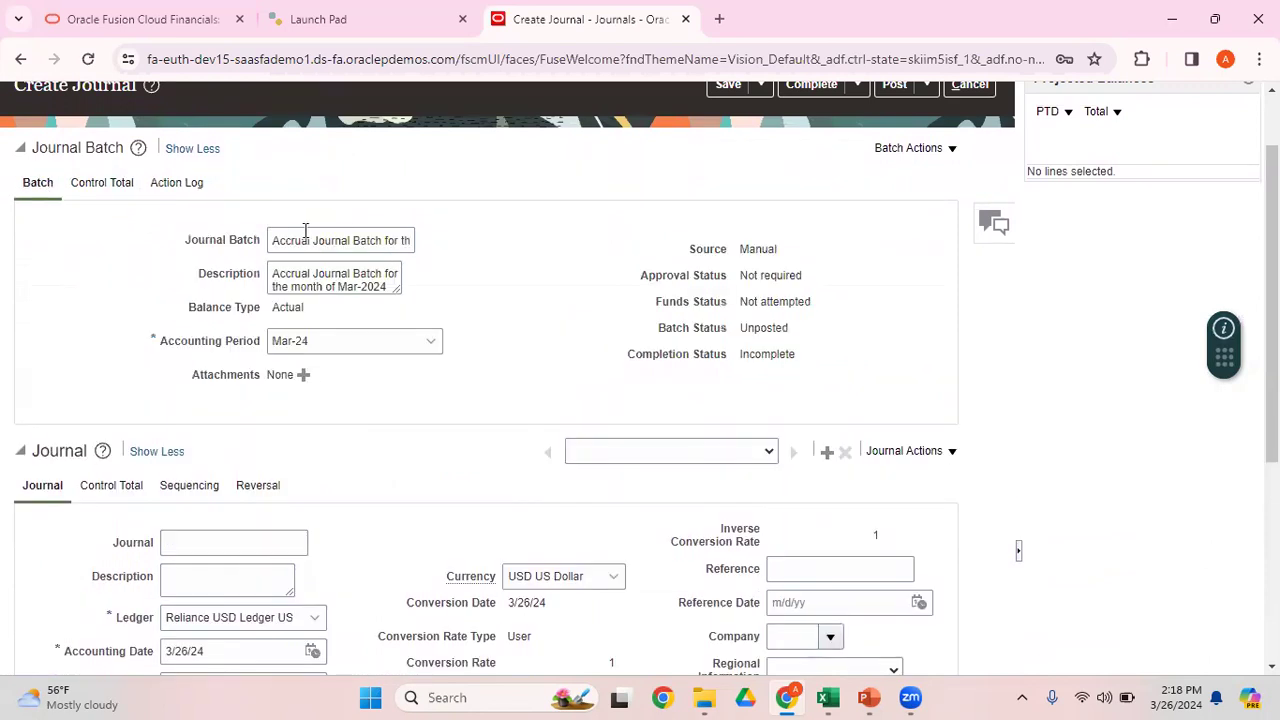
left_click(270, 240)
left_click_drag(270, 240, 532, 268)
key("ctrl+c")
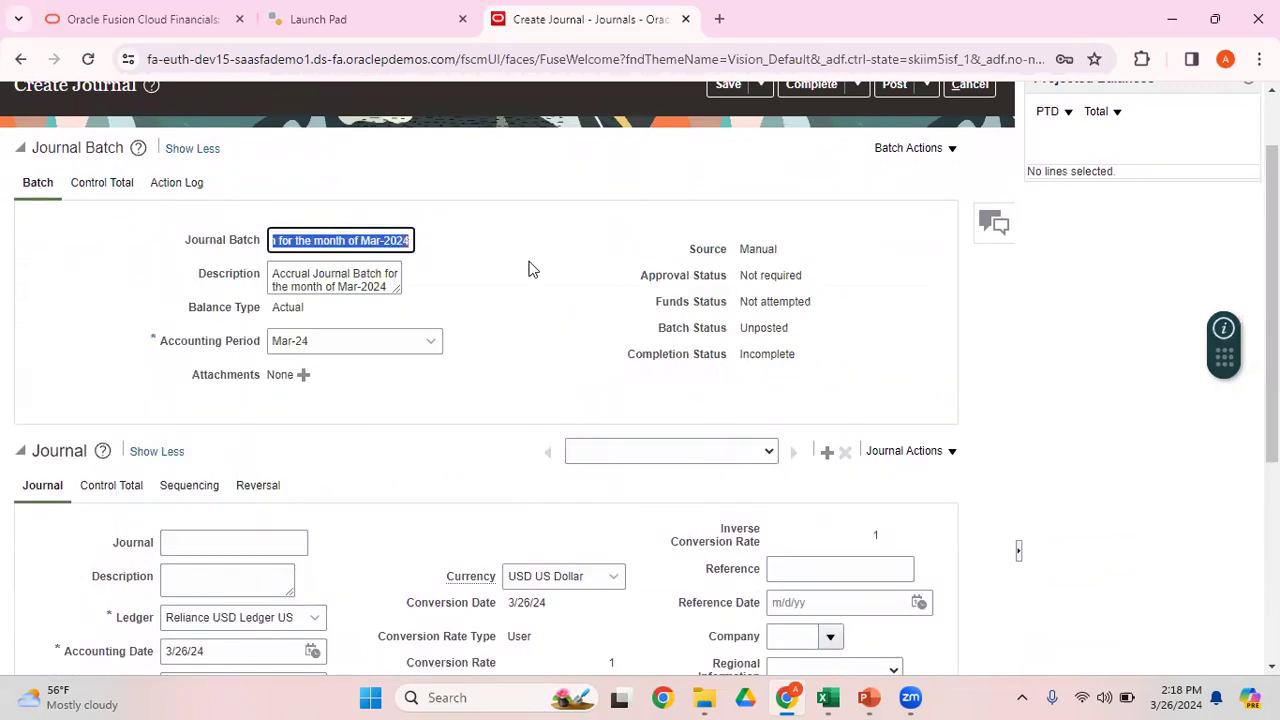
left_click(208, 548)
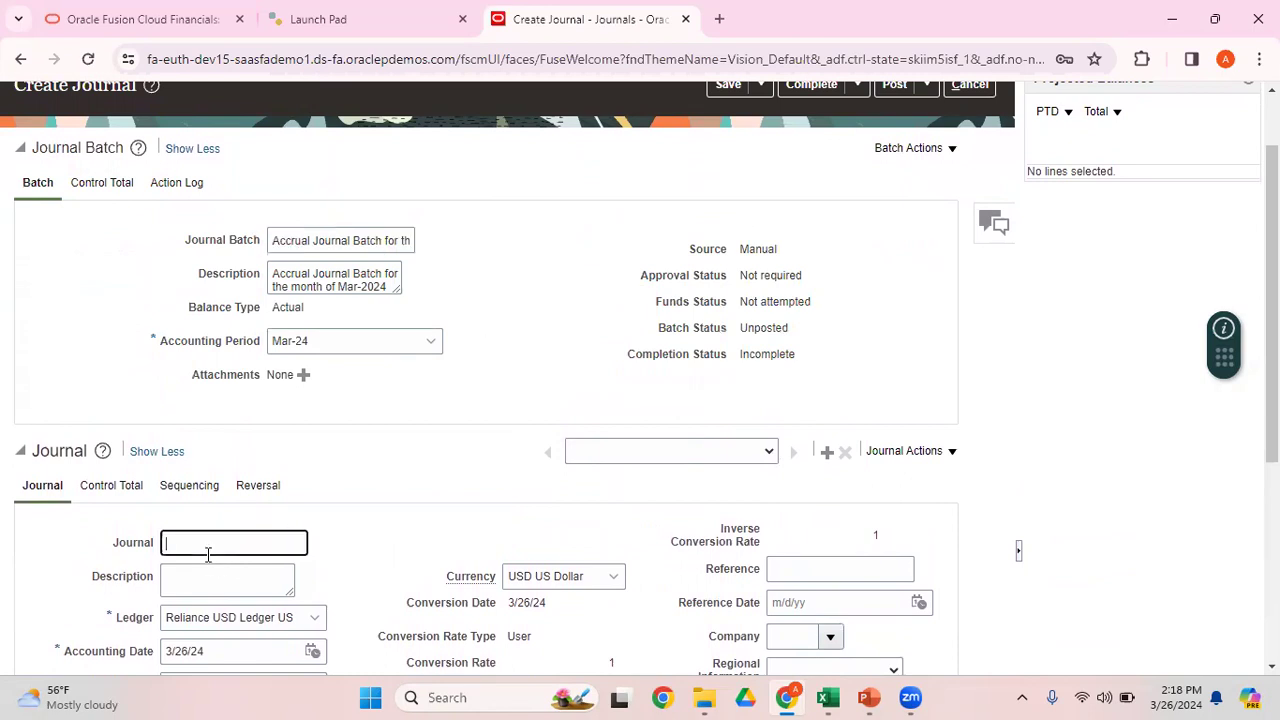
key("ctrl+v")
left_click(222, 583)
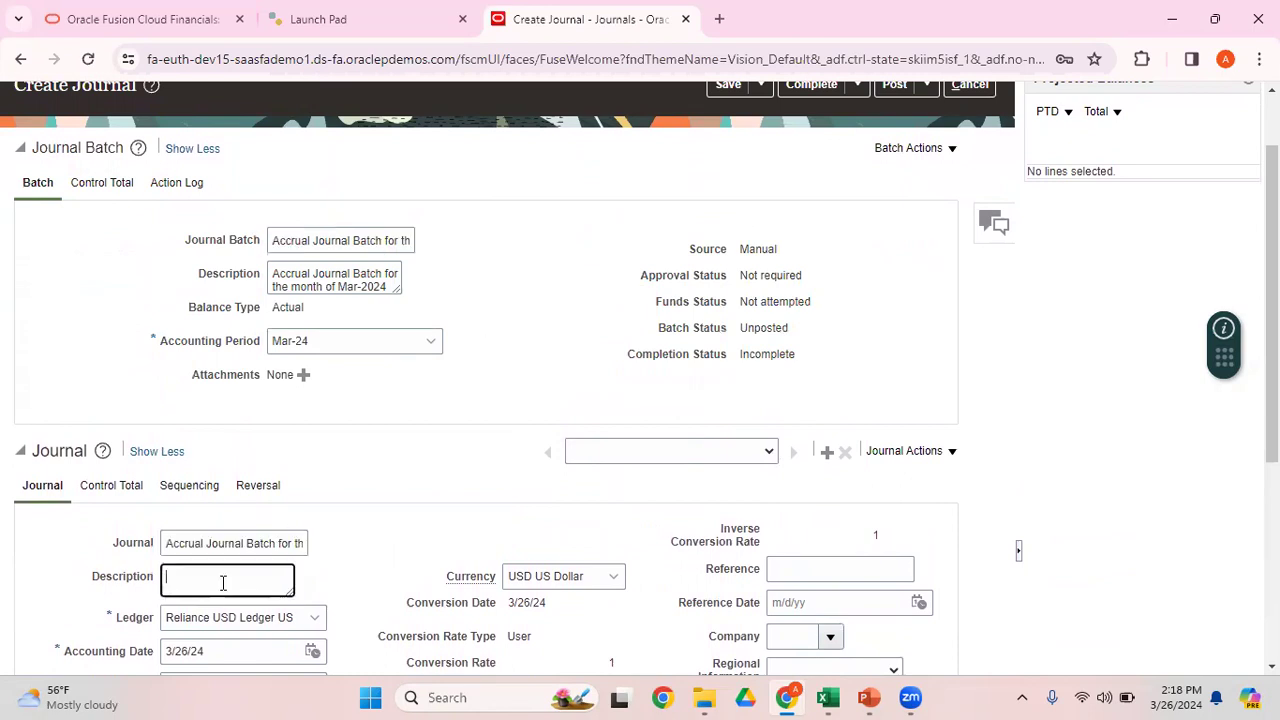
key("ctrl+v")
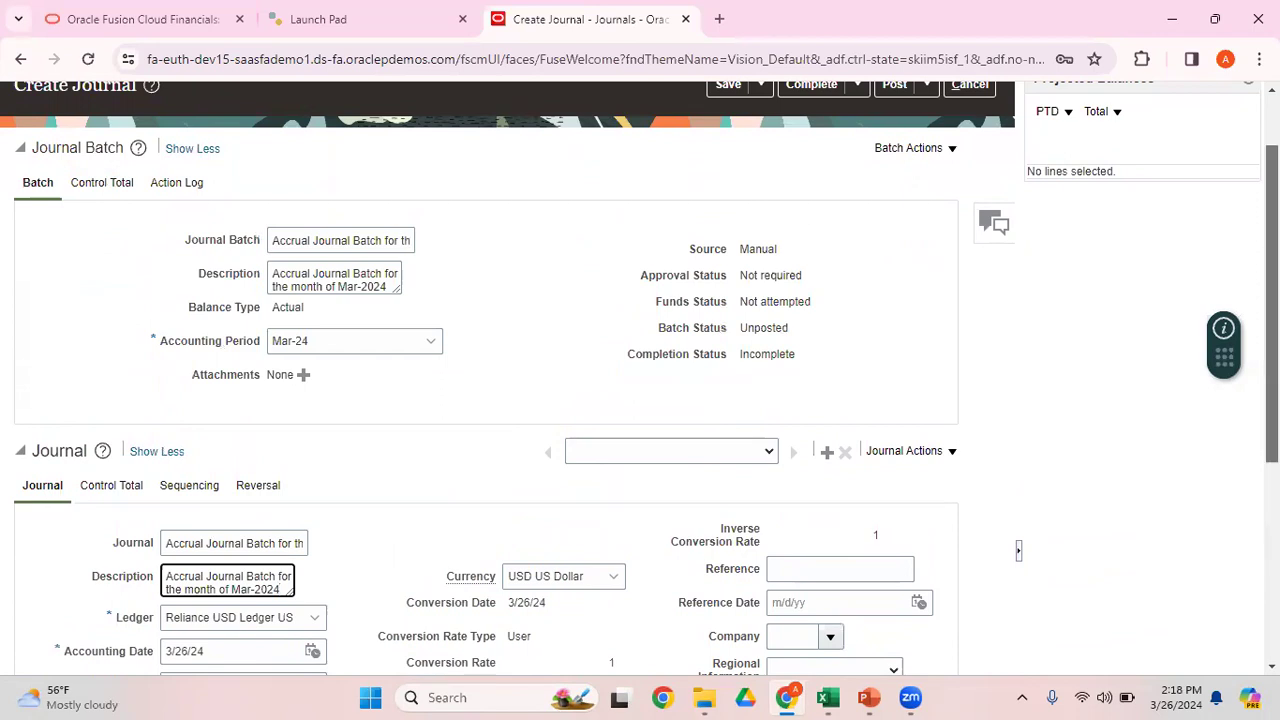
- Confirm ledger Reliance USD Ledger US and accounting date 3/26/24 for the journal
scroll(1270, 480, "down", 1)
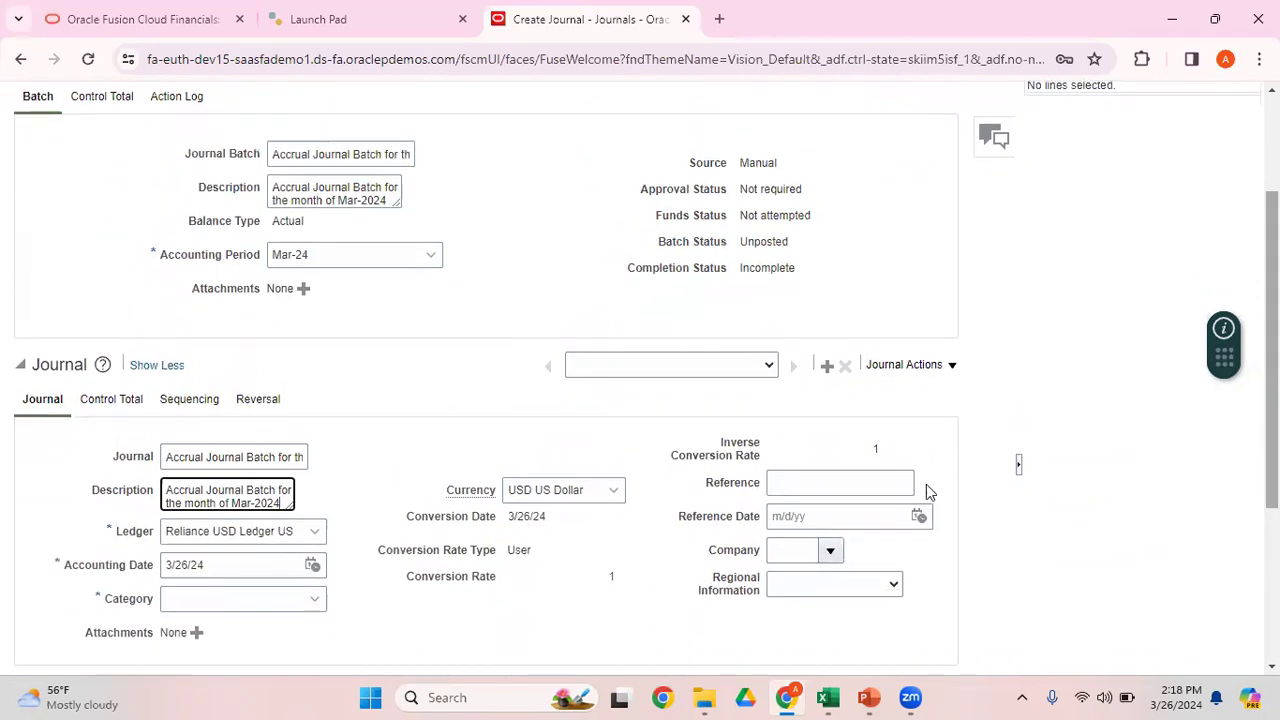
left_click(313, 531)
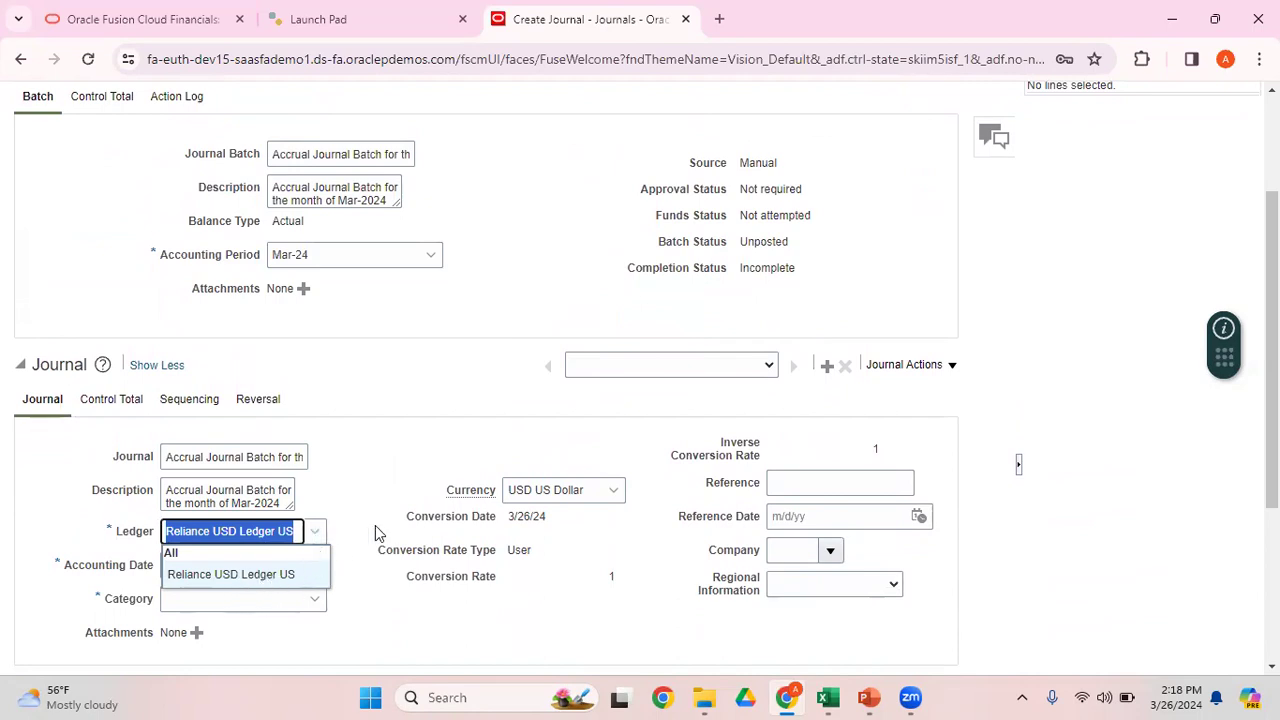
left_click(542, 281)
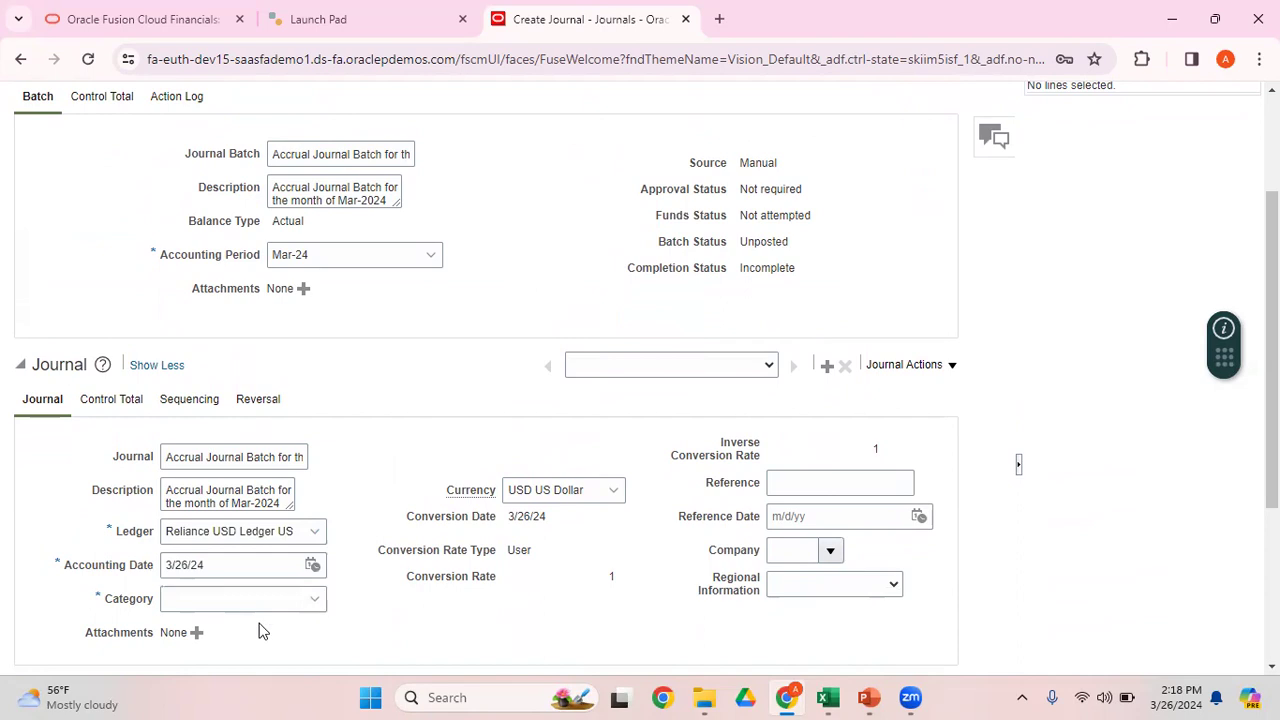
left_click(310, 566)
left_click(311, 566)
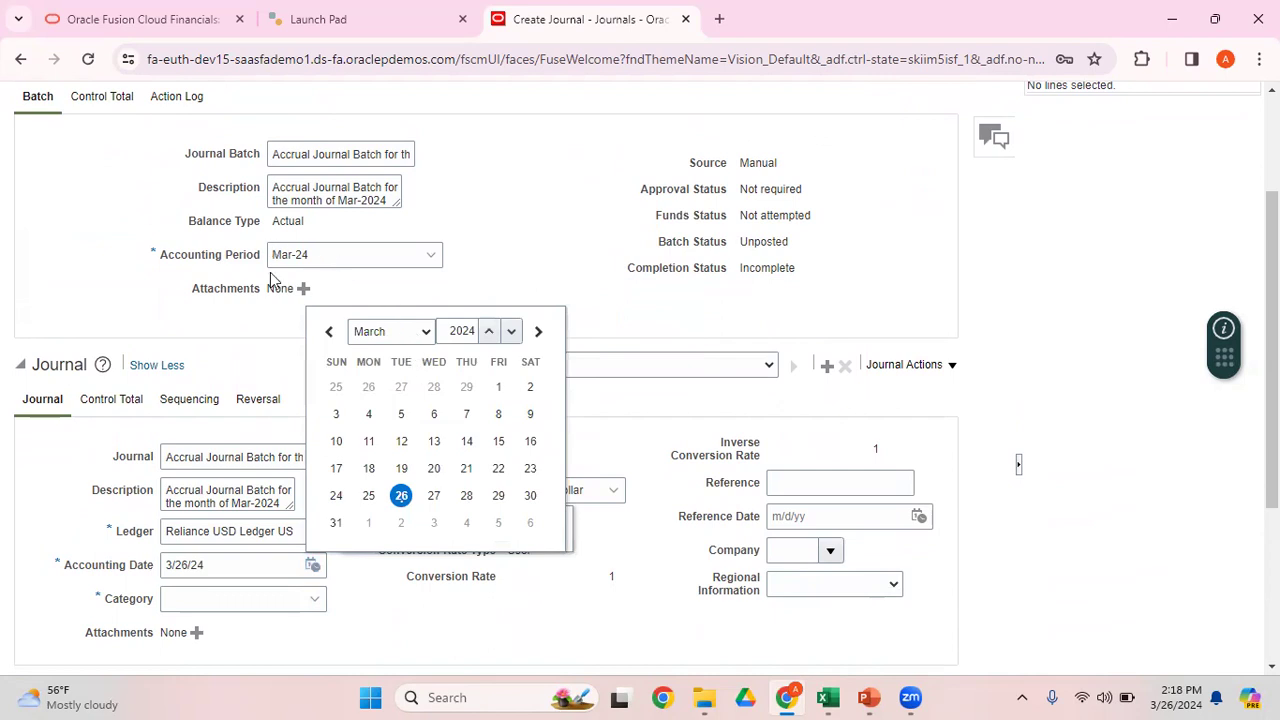
left_click(406, 334)
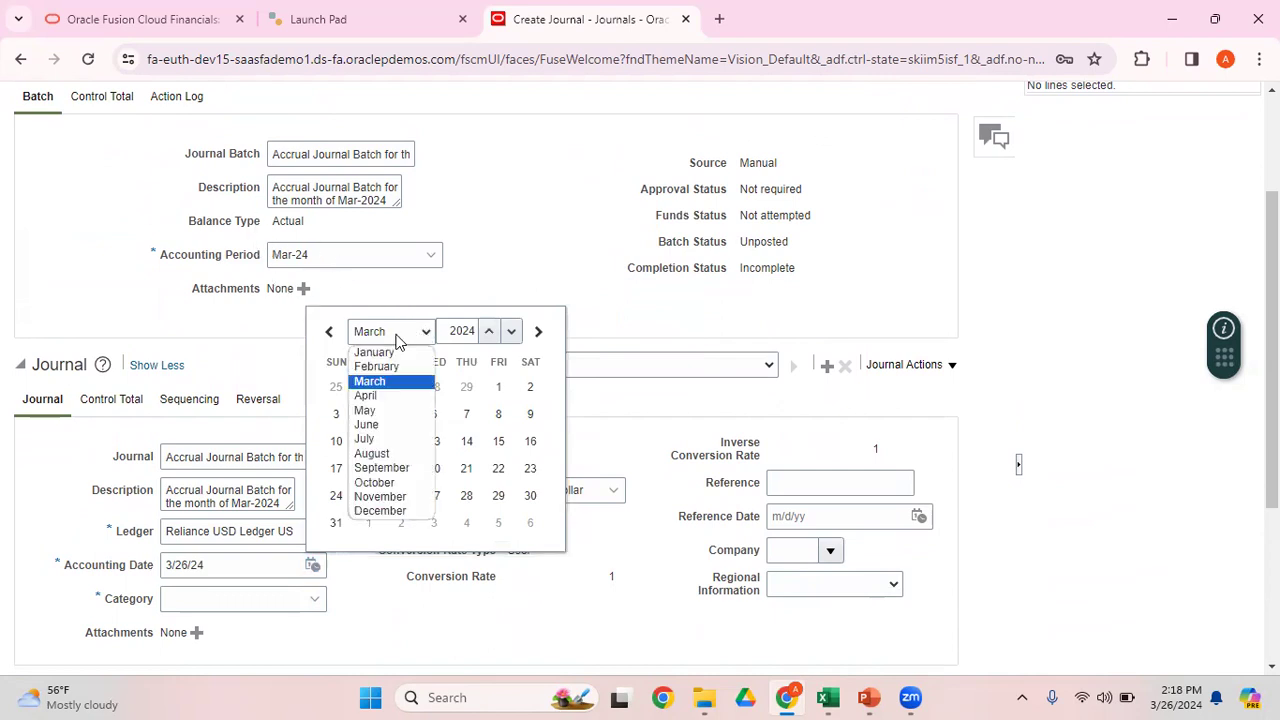
left_click(392, 368)
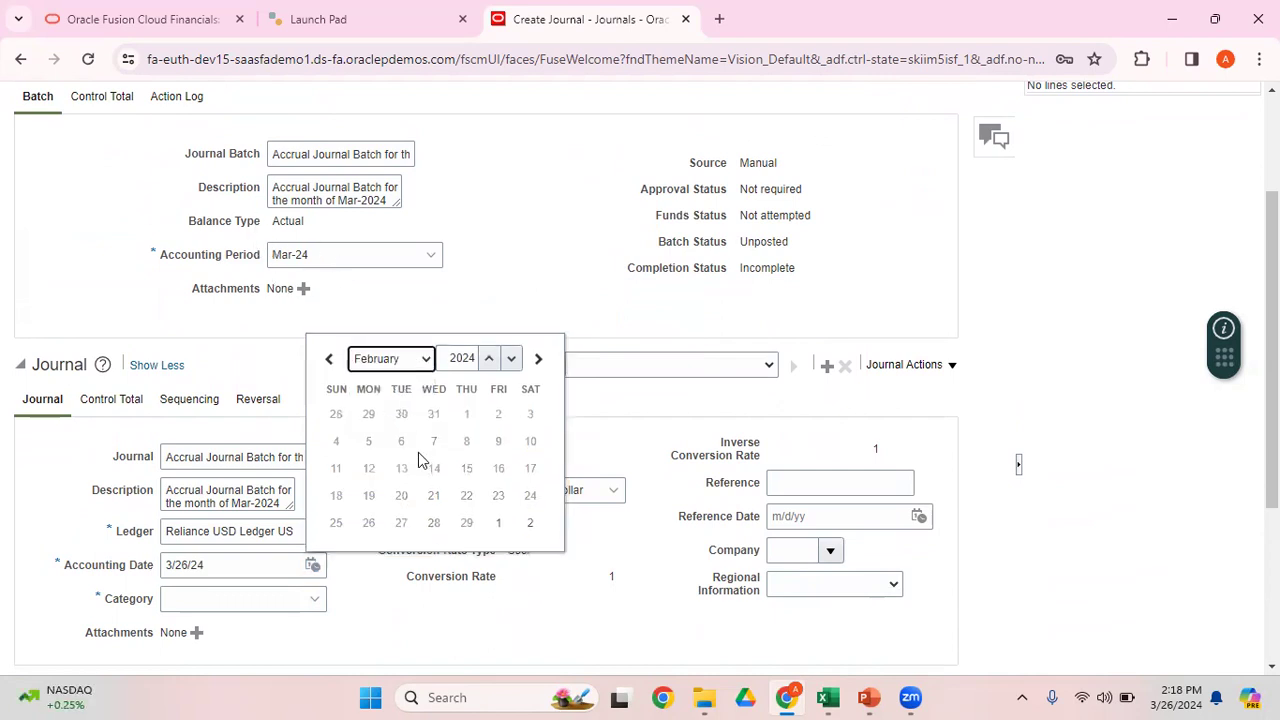
left_click(558, 288)
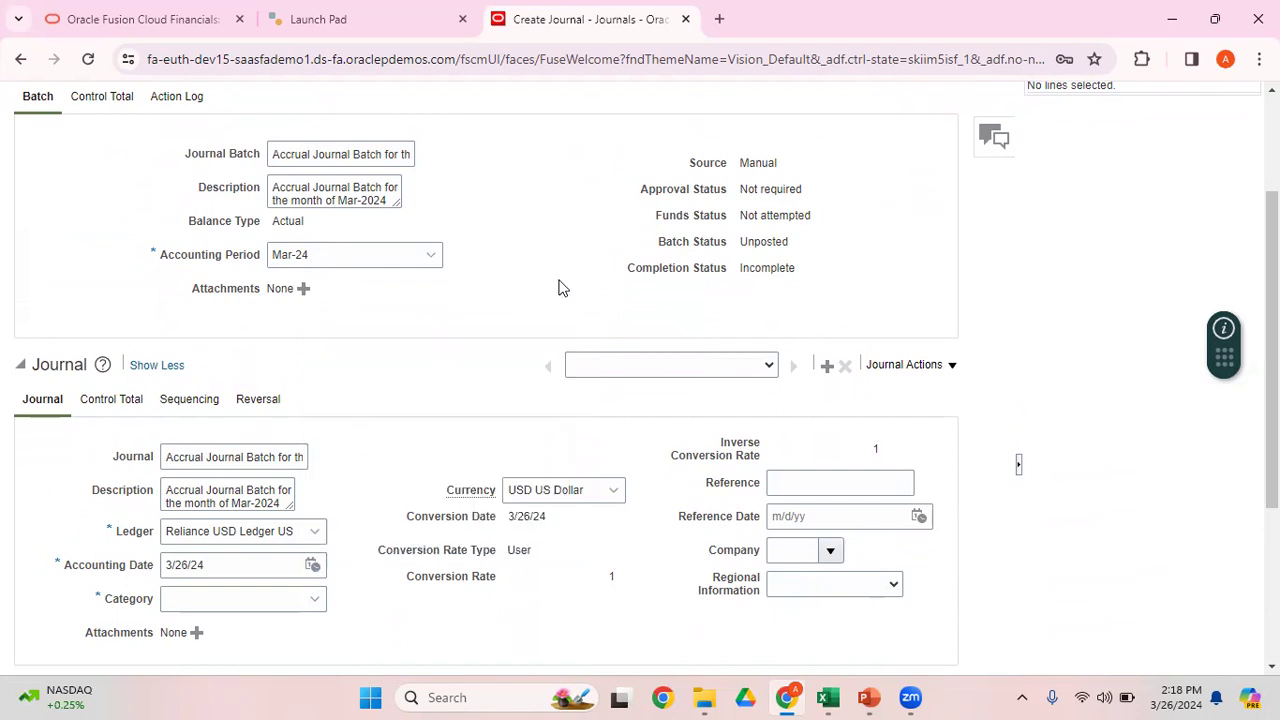
- Set the journal category to Accrual, keeping currency USD US Dollar
left_click(314, 600)
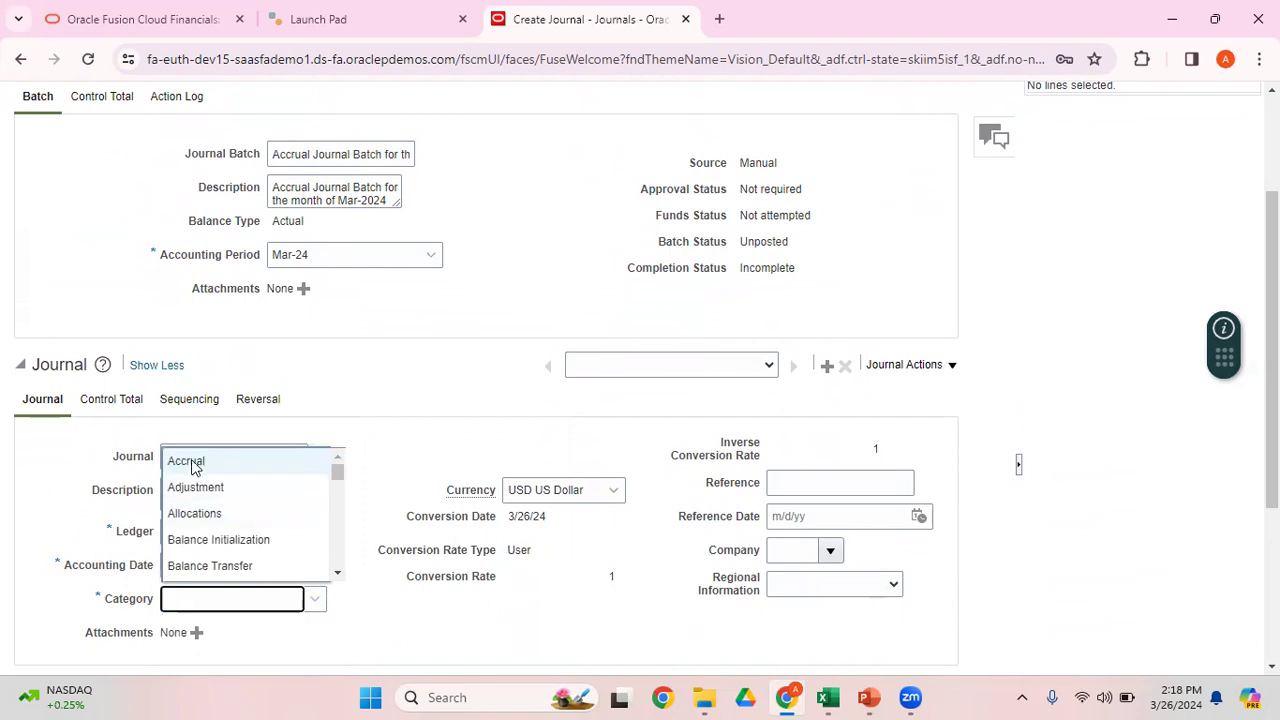
left_click(193, 465)
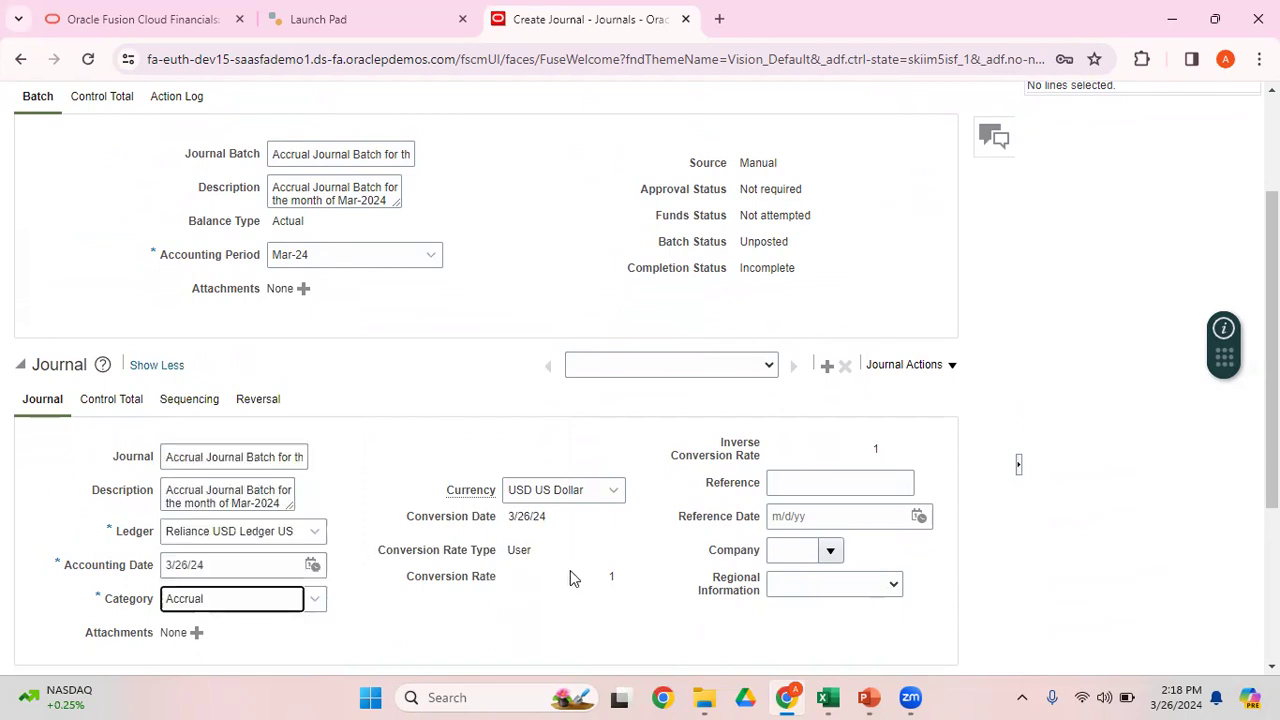
left_click(614, 491)
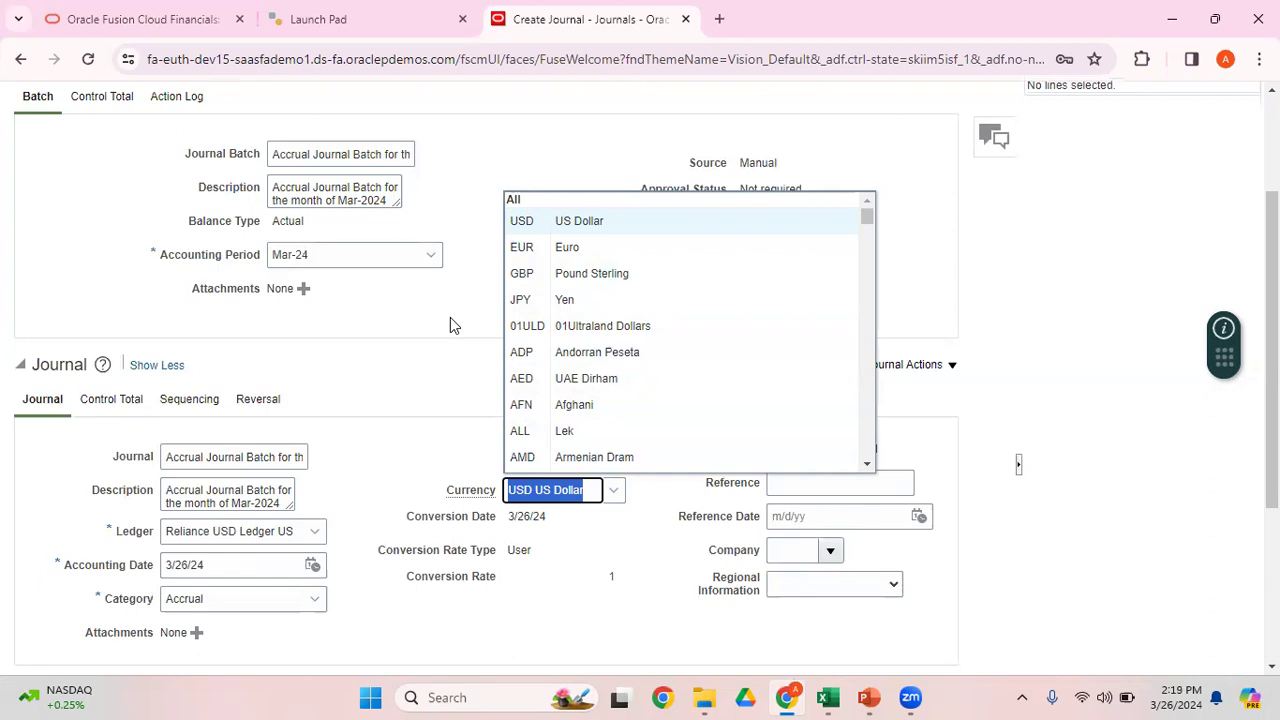
left_click(450, 325)
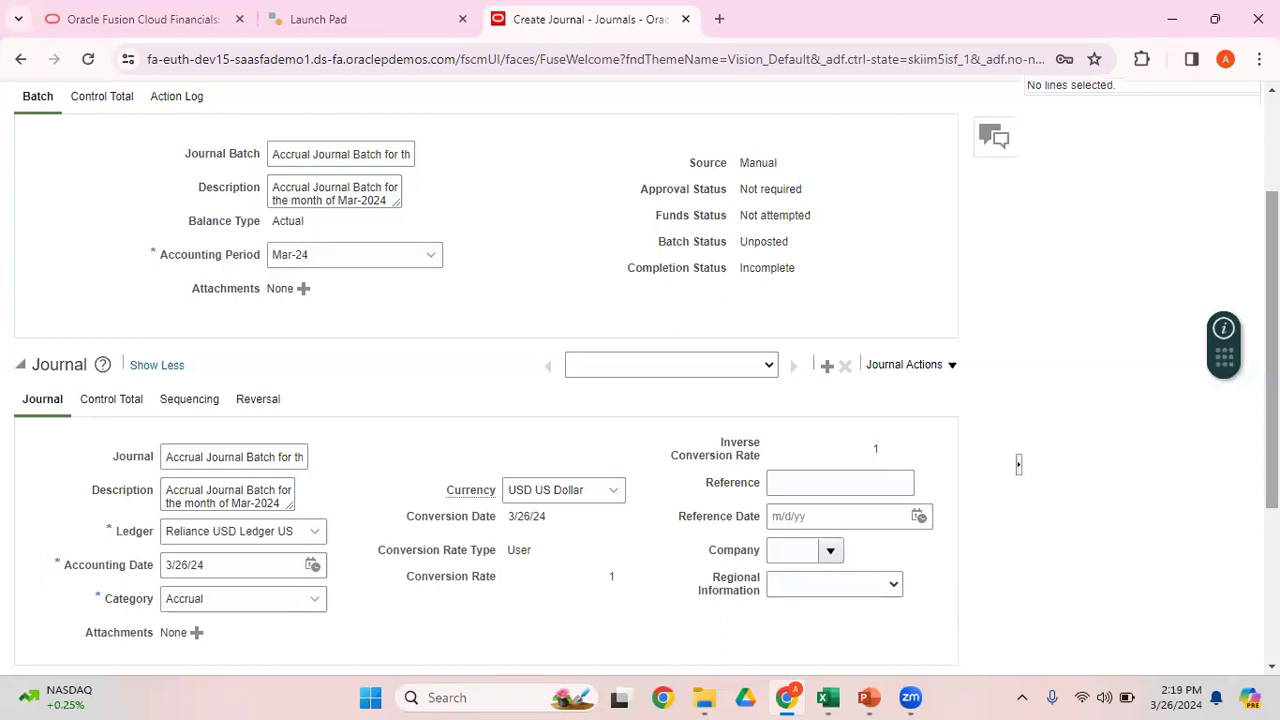
- Widen the Account column and give line 1 company 003 and cost center 0000
left_click_drag(1272, 350, 1272, 502)
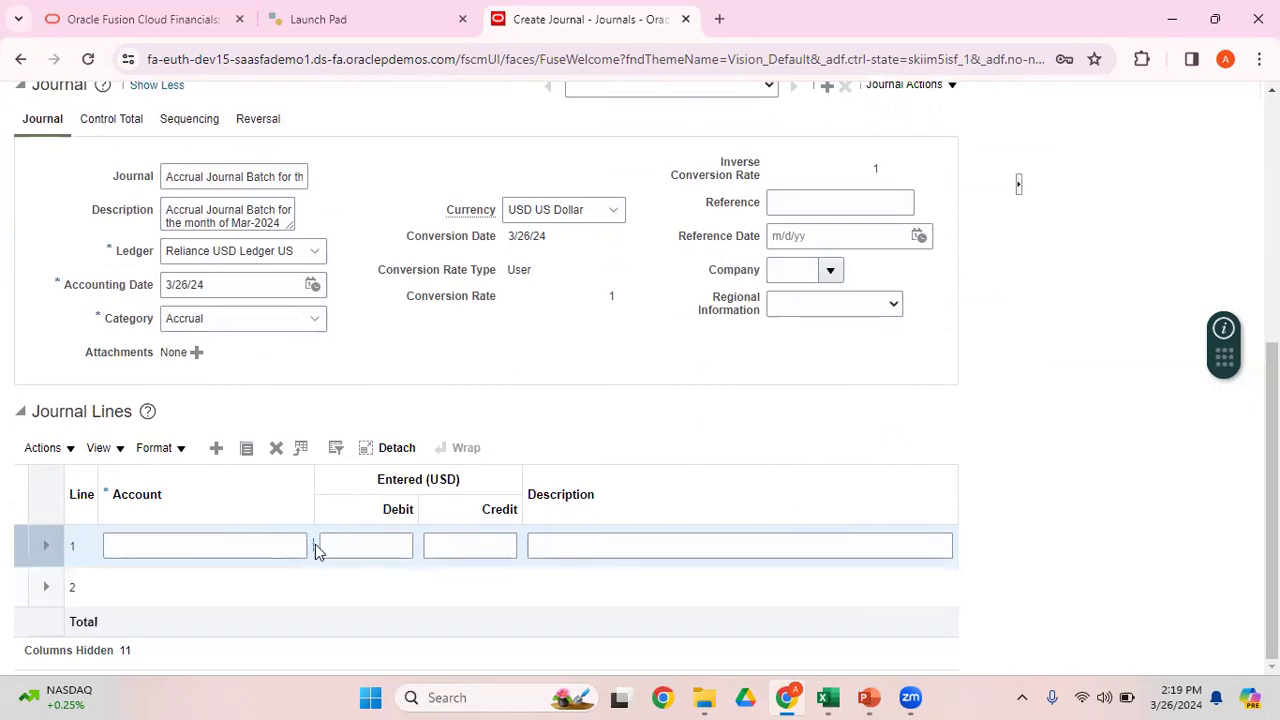
left_click_drag(311, 517, 380, 519)
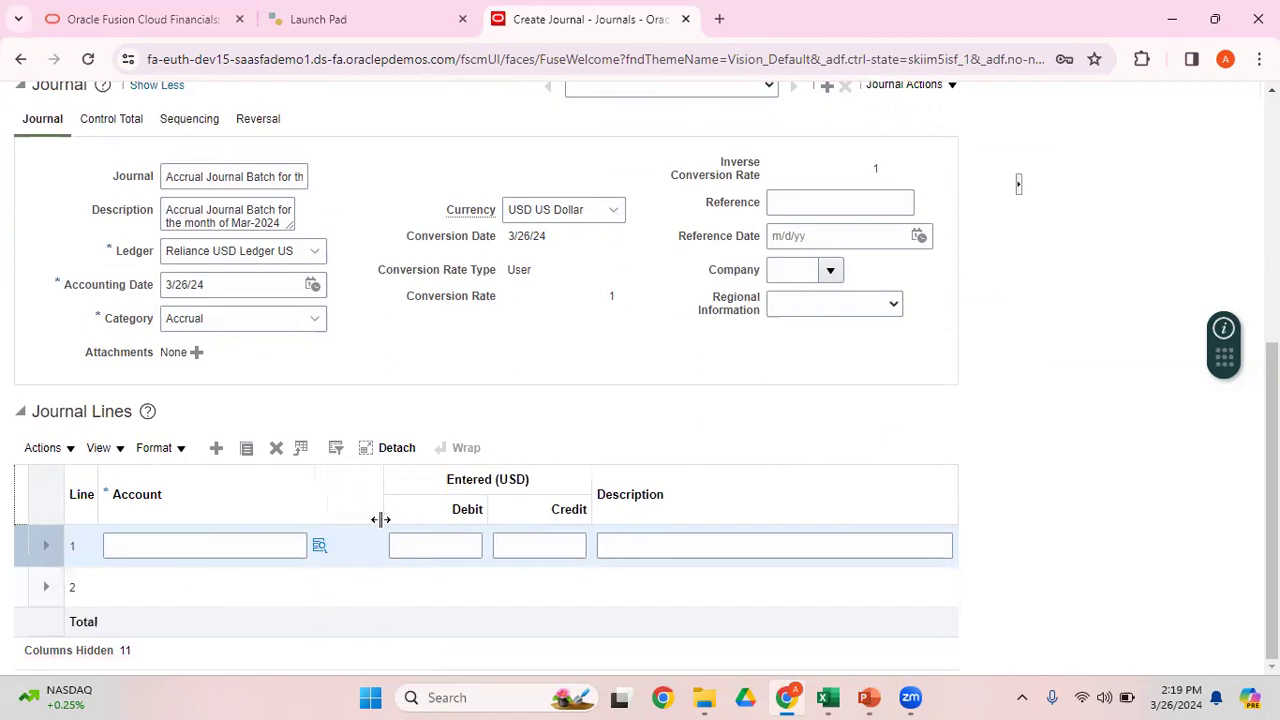
left_click(320, 553)
left_click(319, 548)
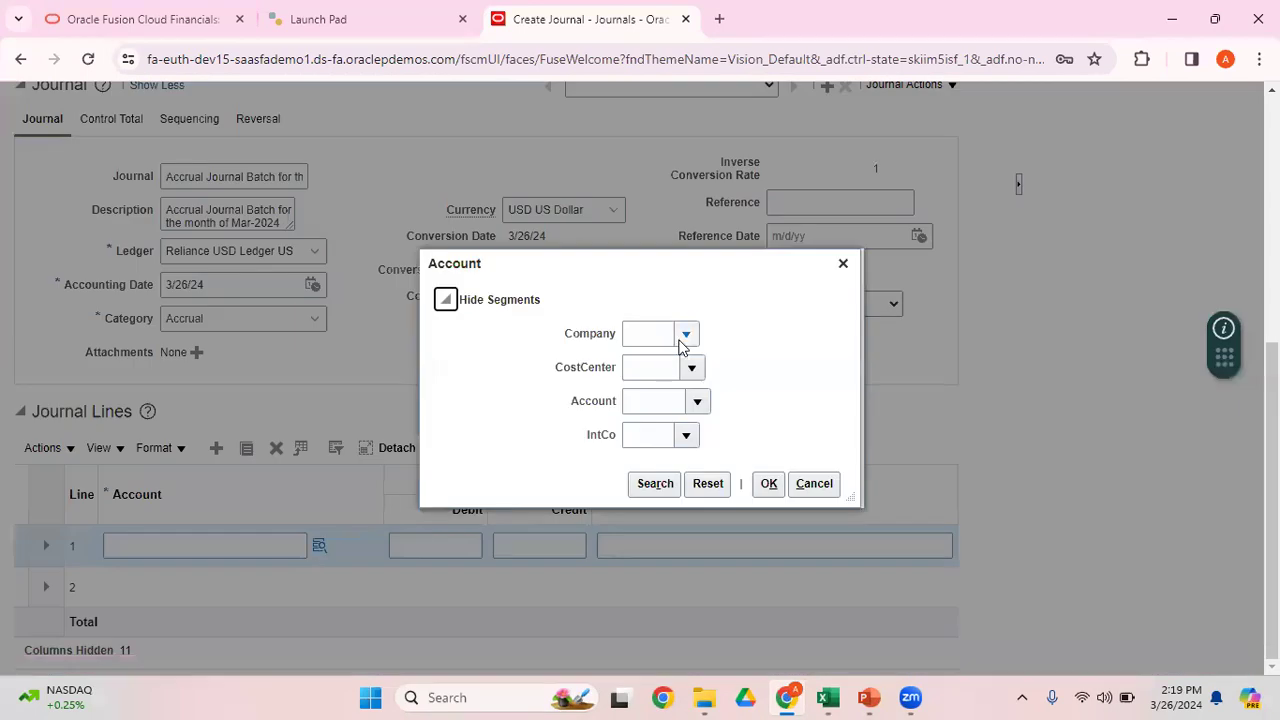
left_click(686, 336)
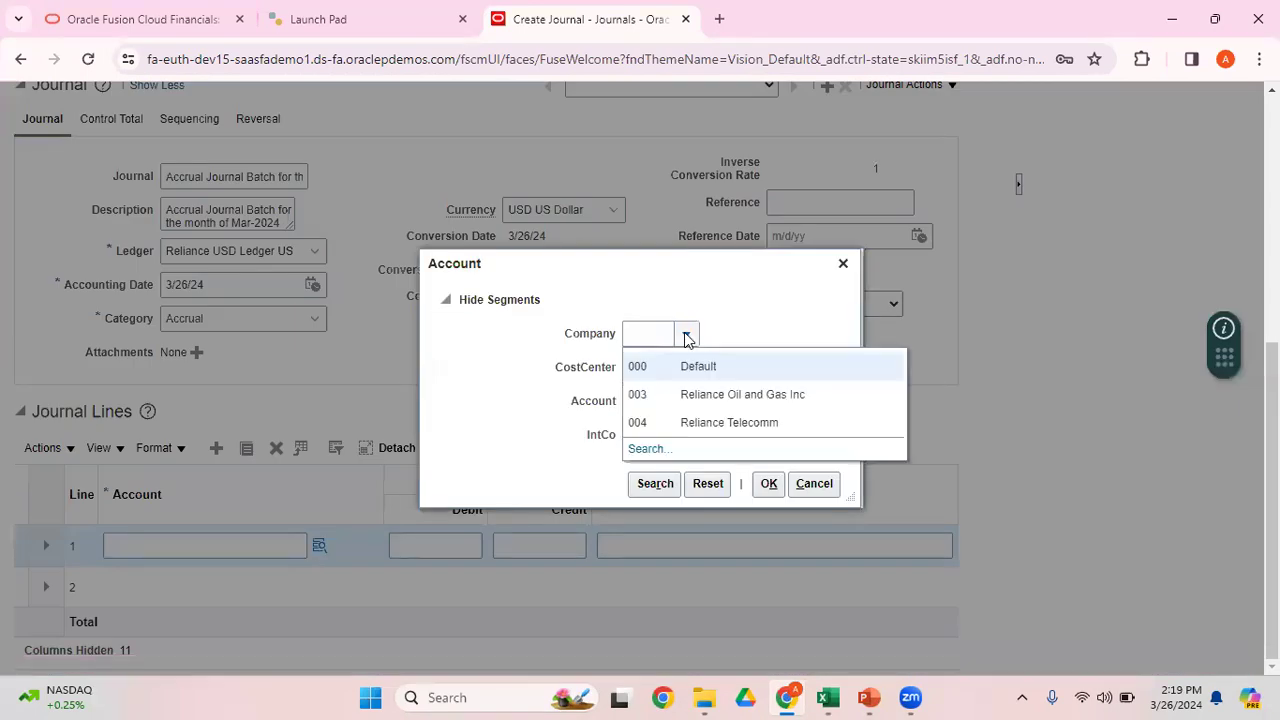
left_click(656, 391)
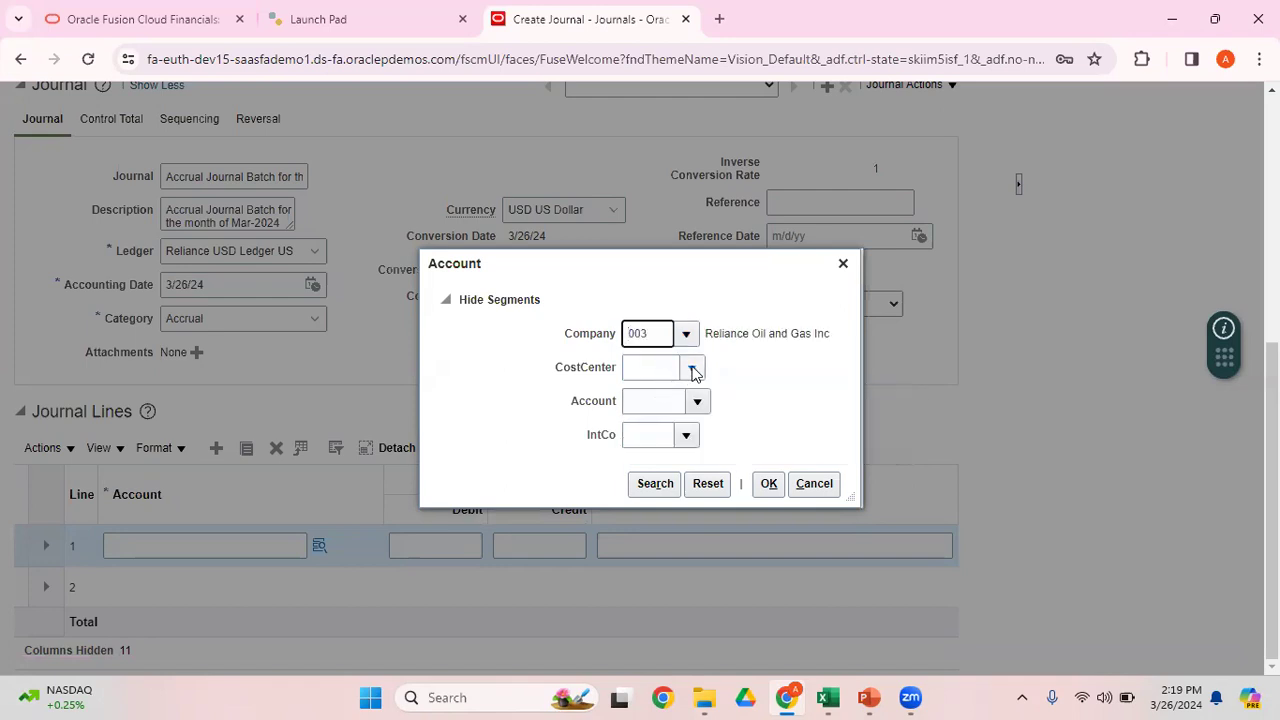
left_click(691, 366)
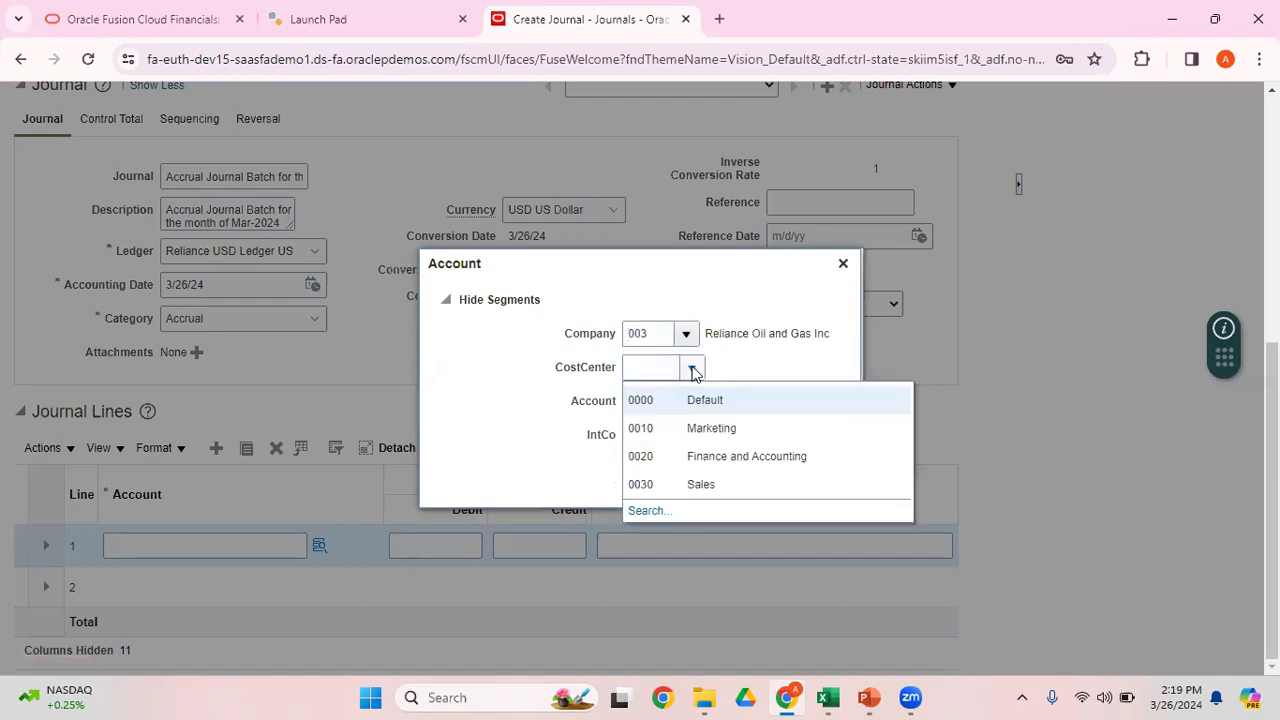
left_click(744, 404)
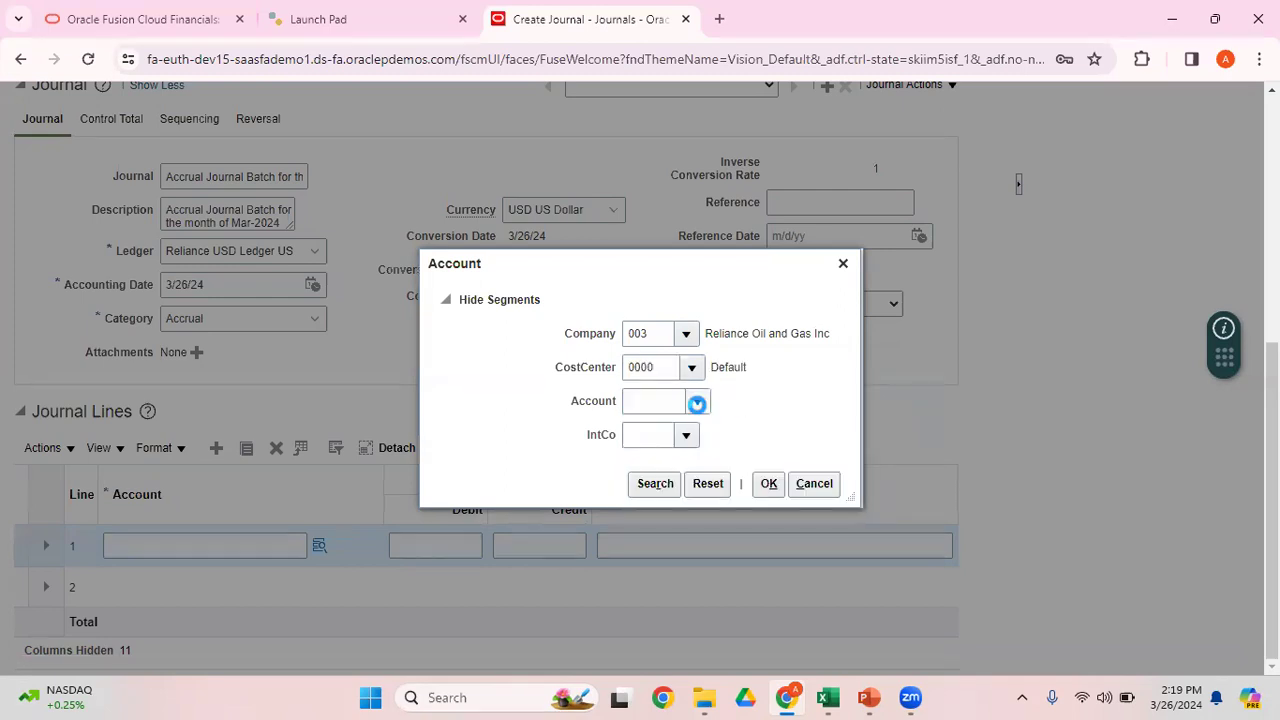
- Search 'Sale%Sa%' and choose natural account 52151 Sales Salaries for line 1
left_click(697, 403)
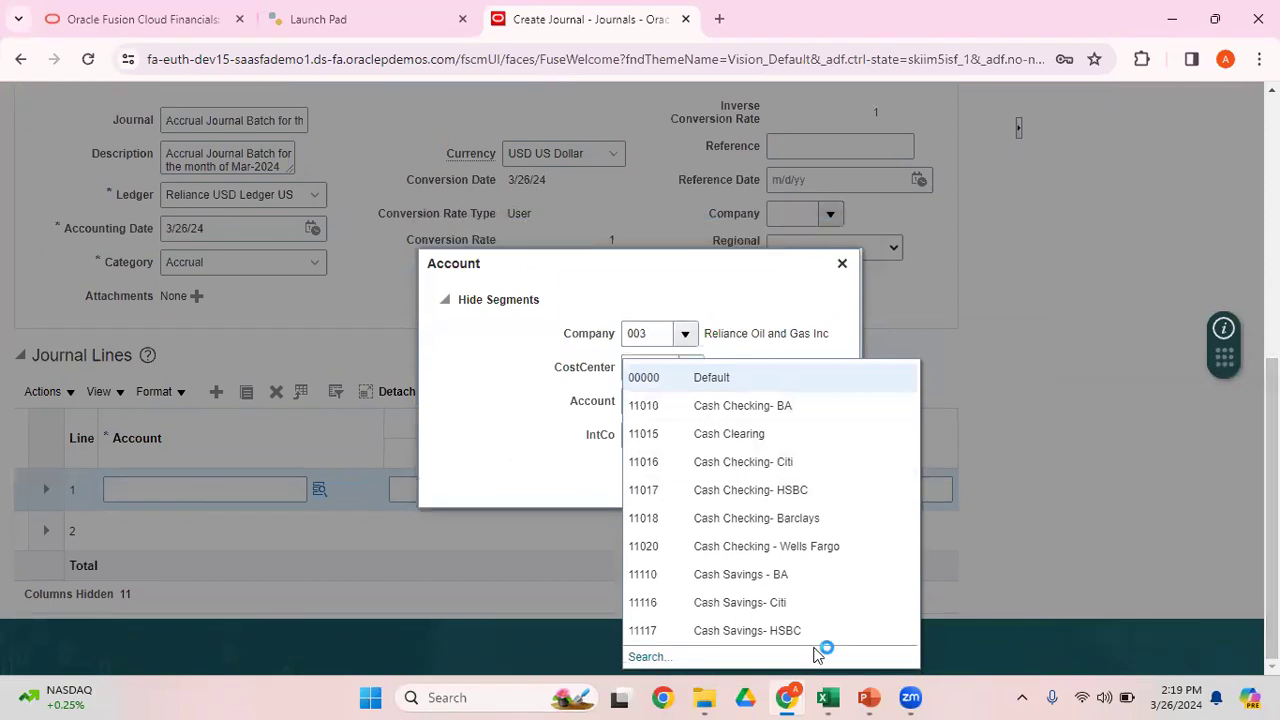
left_click(654, 657)
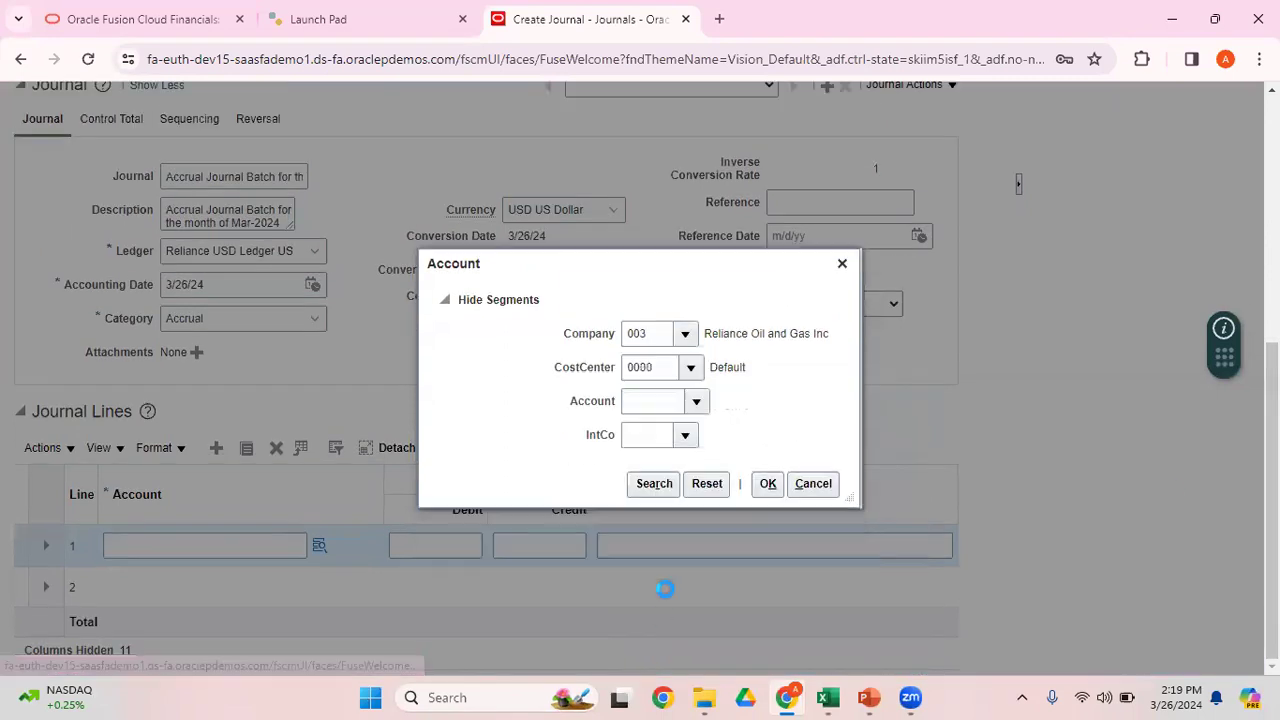
left_click(618, 379)
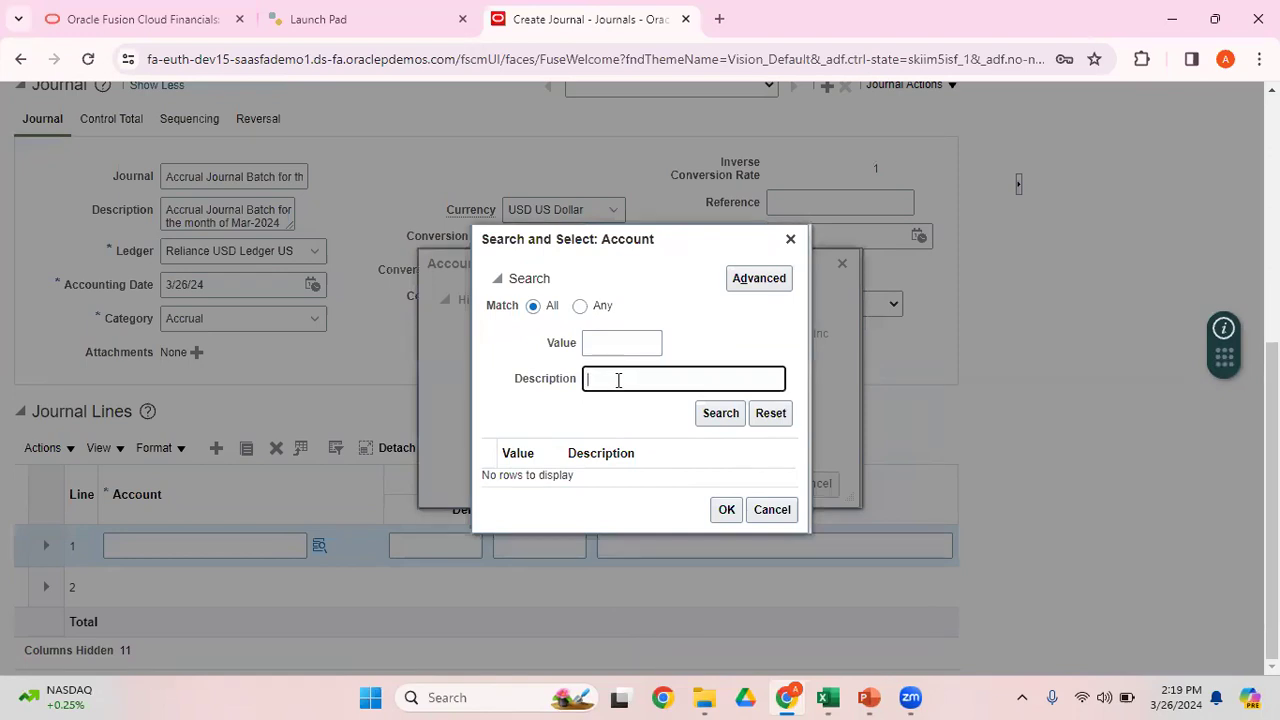
type("Sale%Sa%")
left_click(728, 420)
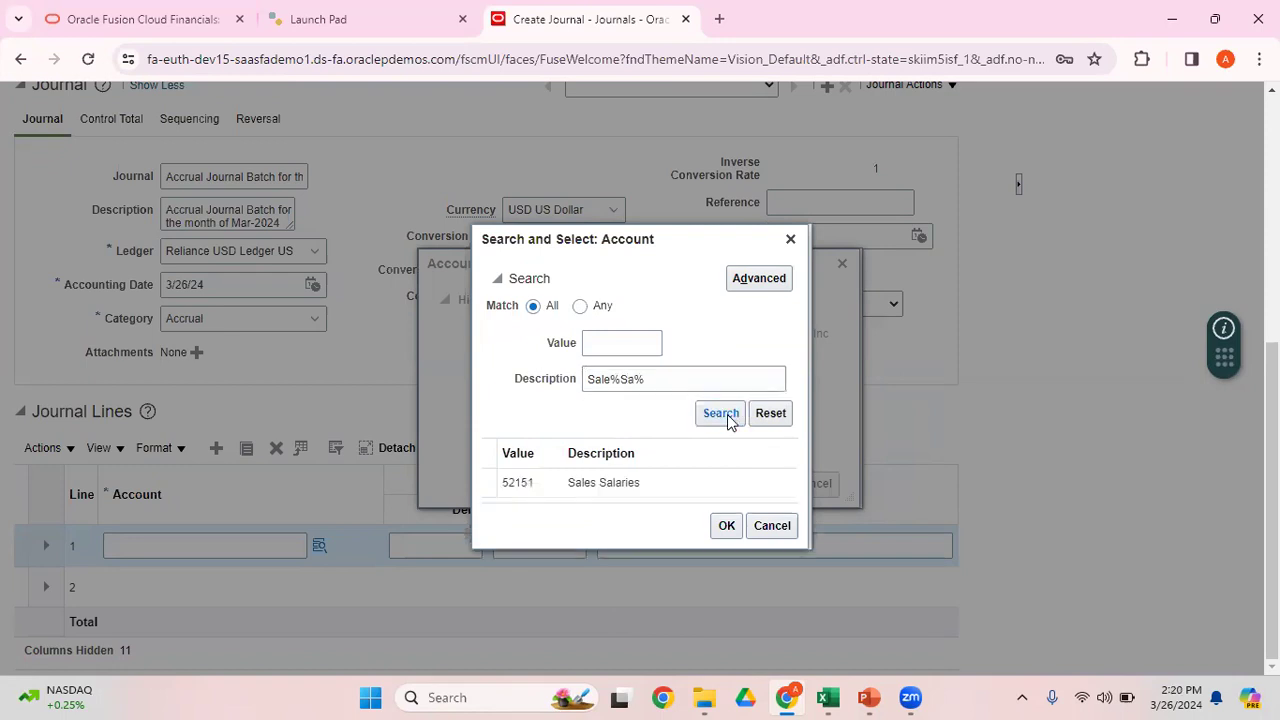
left_click(614, 476)
left_click(724, 518)
left_click(684, 435)
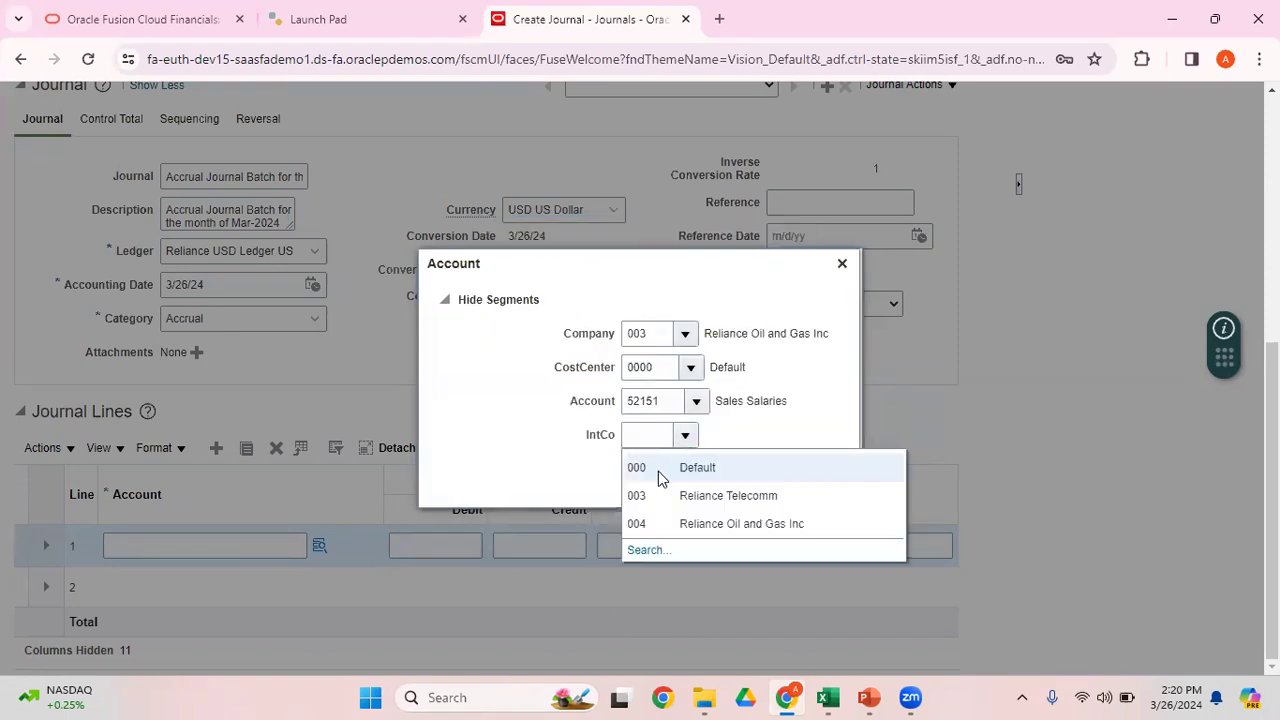
left_click(660, 470)
left_click(768, 486)
left_click(438, 541)
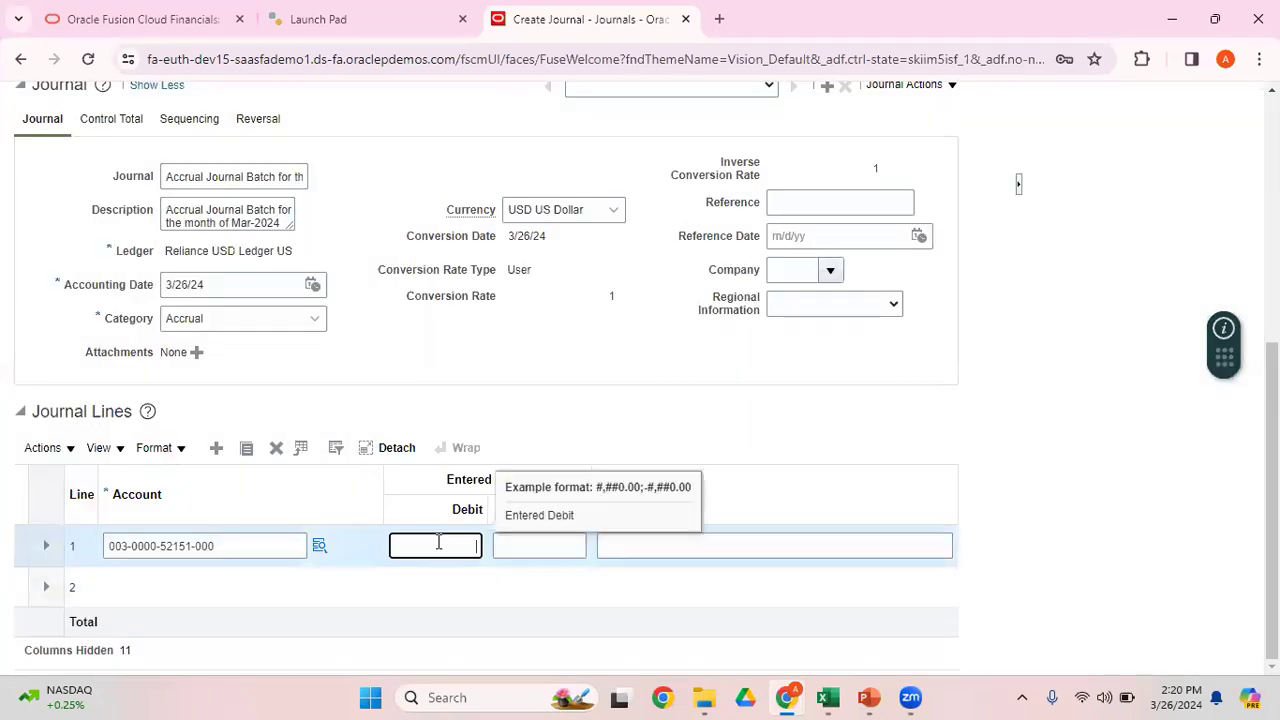
type("15000")
left_click(255, 584)
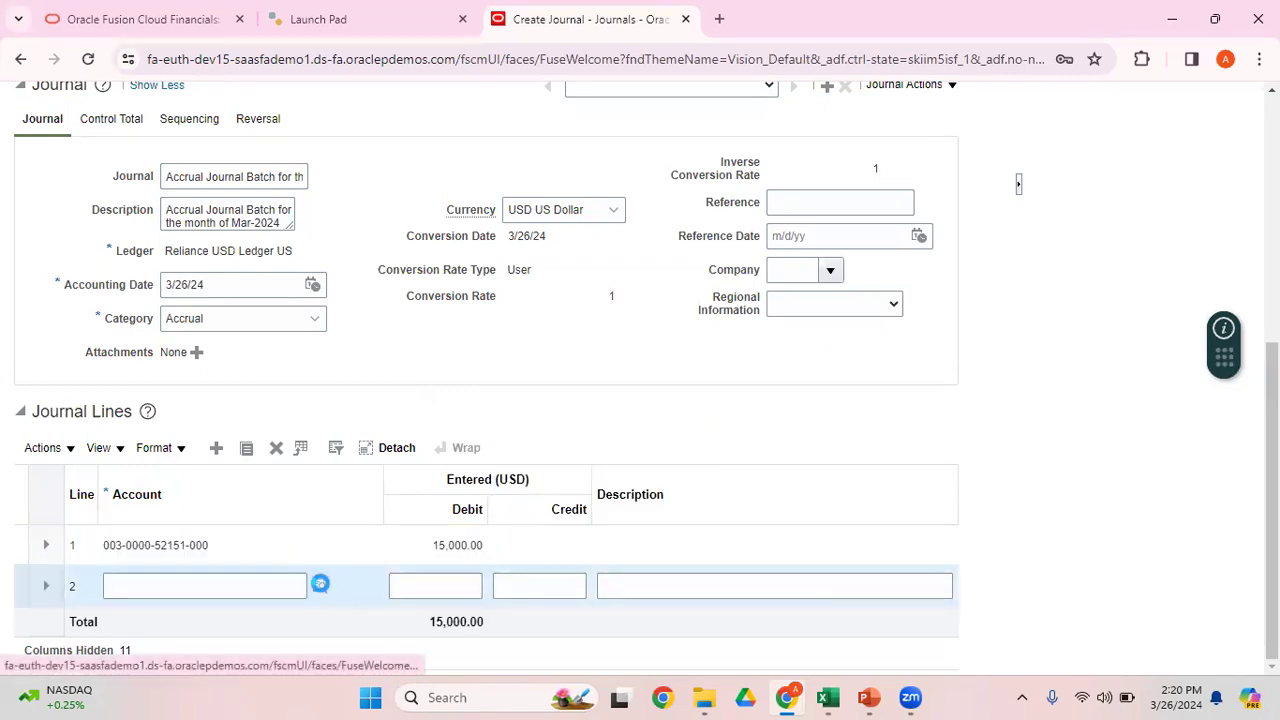
- Give line 2's account company 003 and cost center 0000
left_click(319, 585)
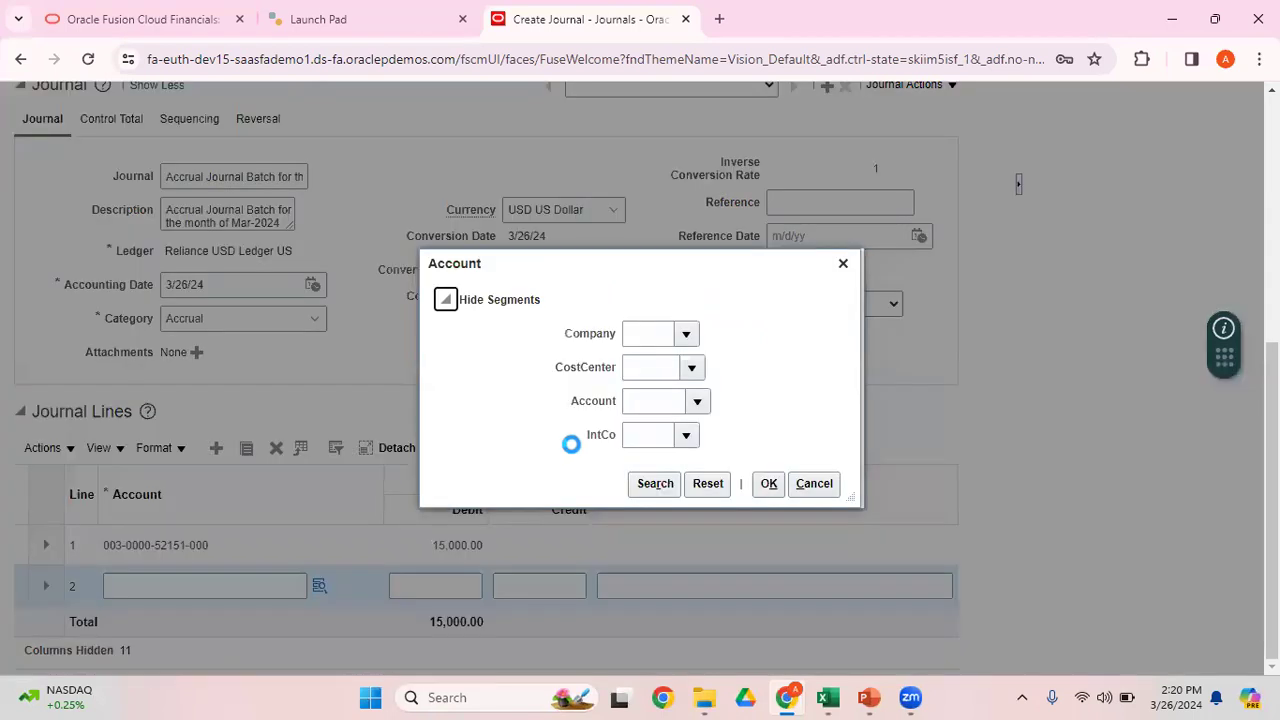
left_click(686, 336)
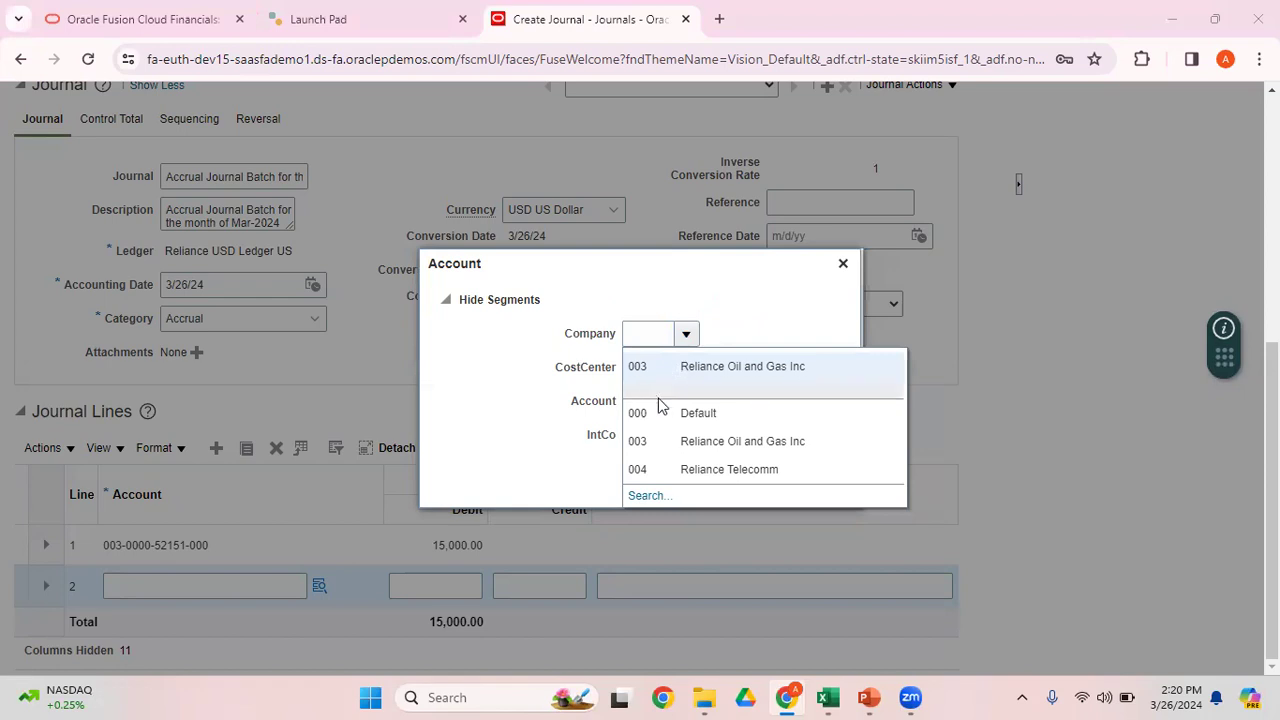
key("Escape")
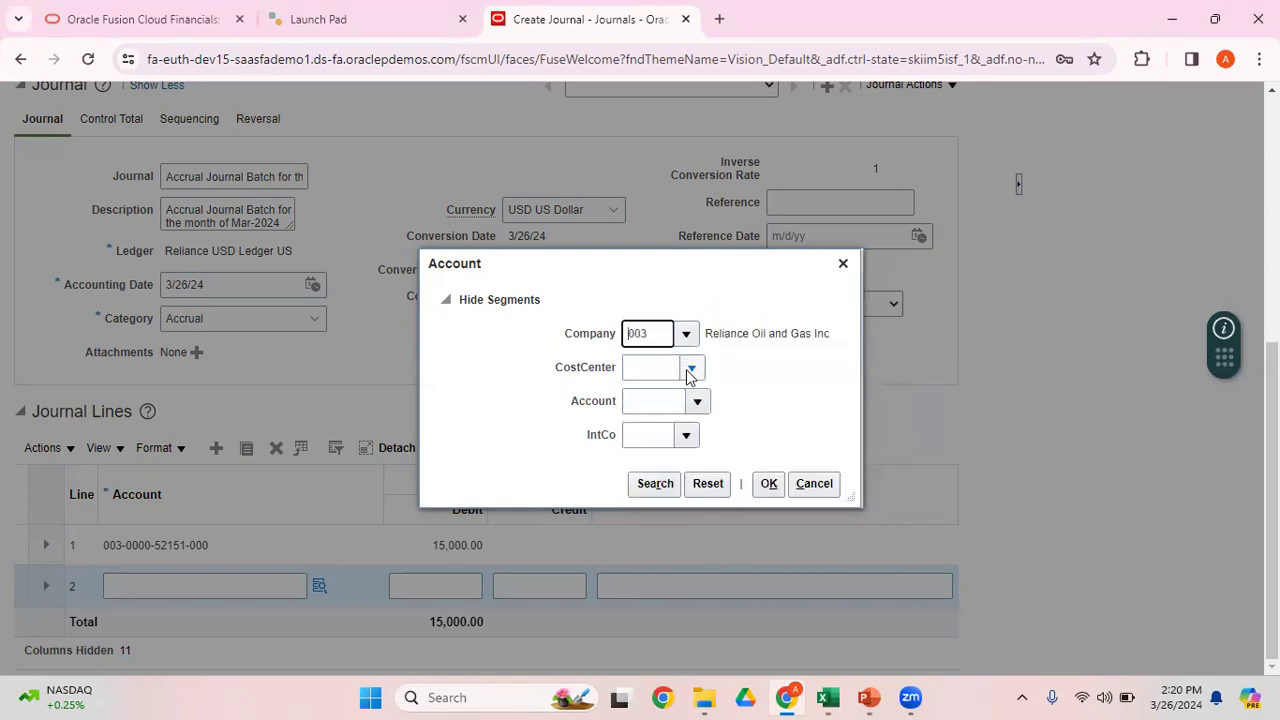
left_click(692, 370)
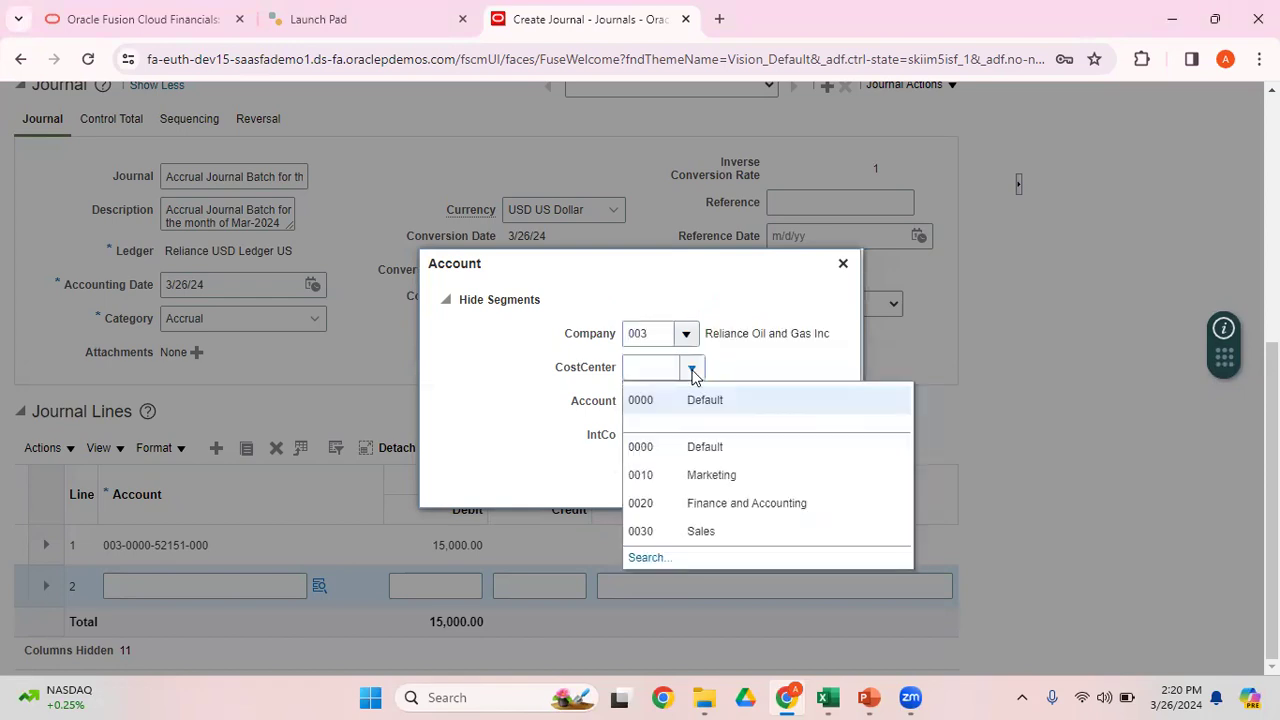
key("Escape")
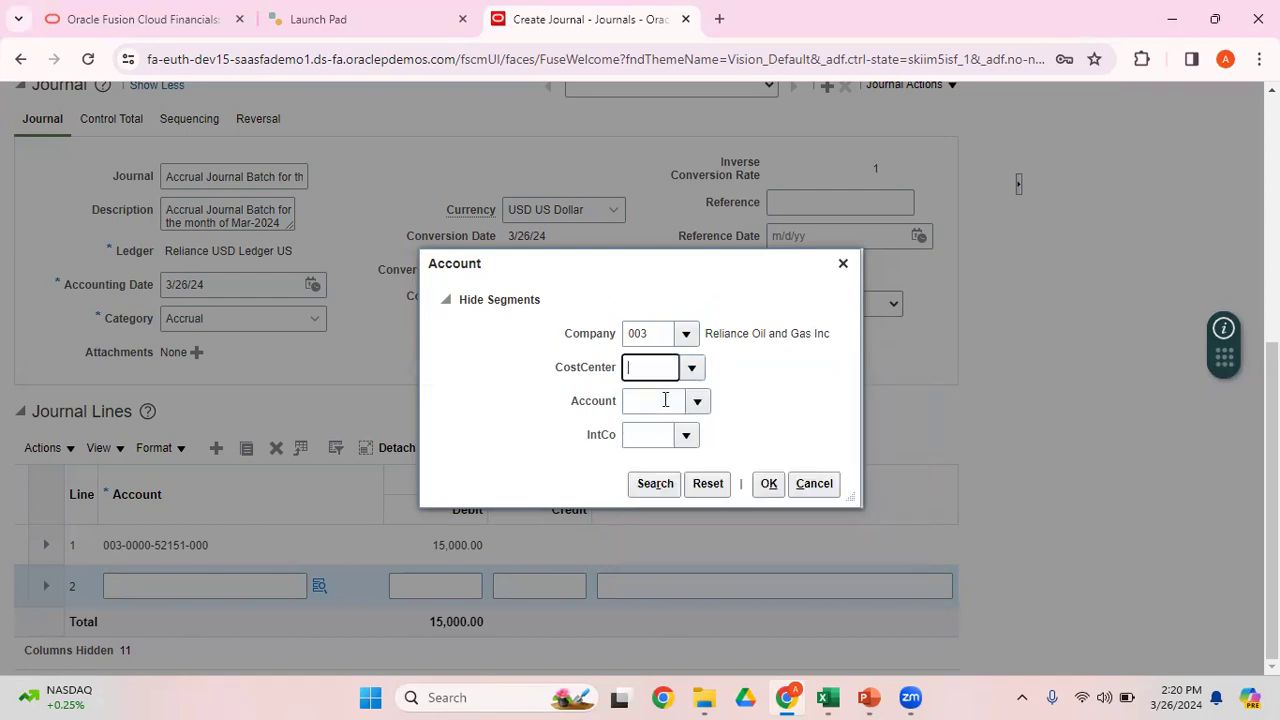
type("0000")
key("Tab")
left_click(699, 402)
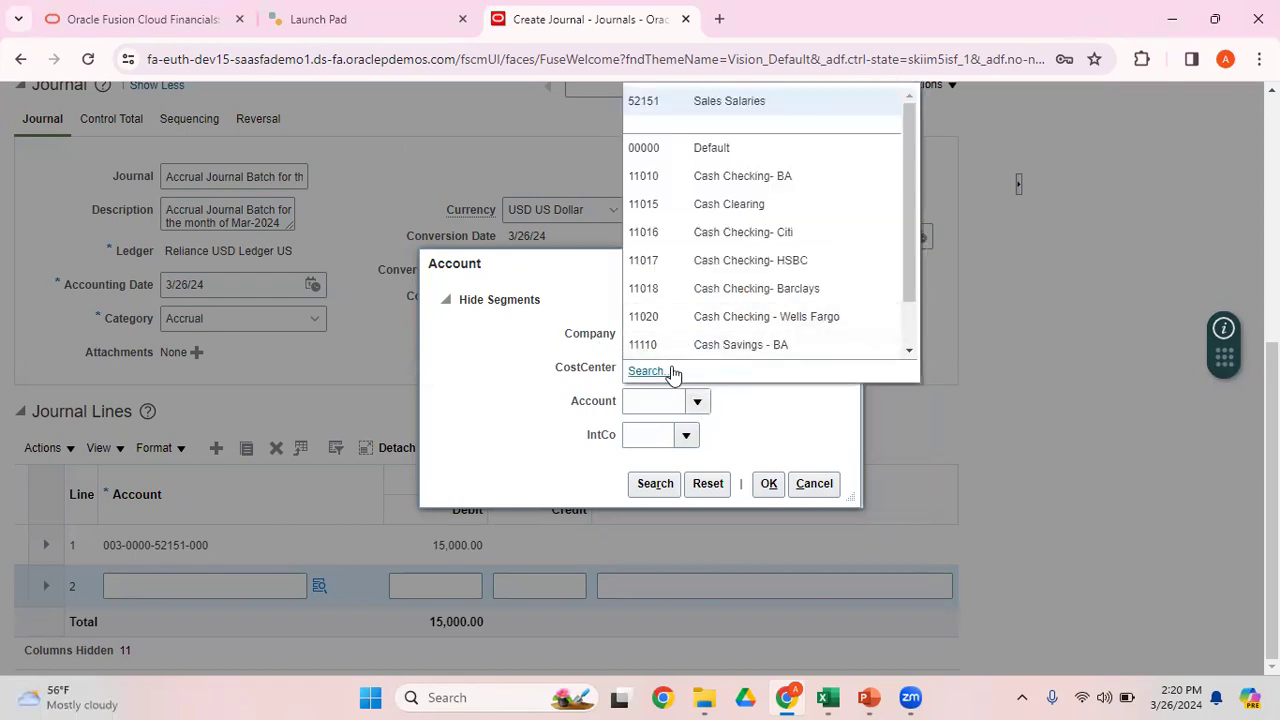
left_click(646, 372)
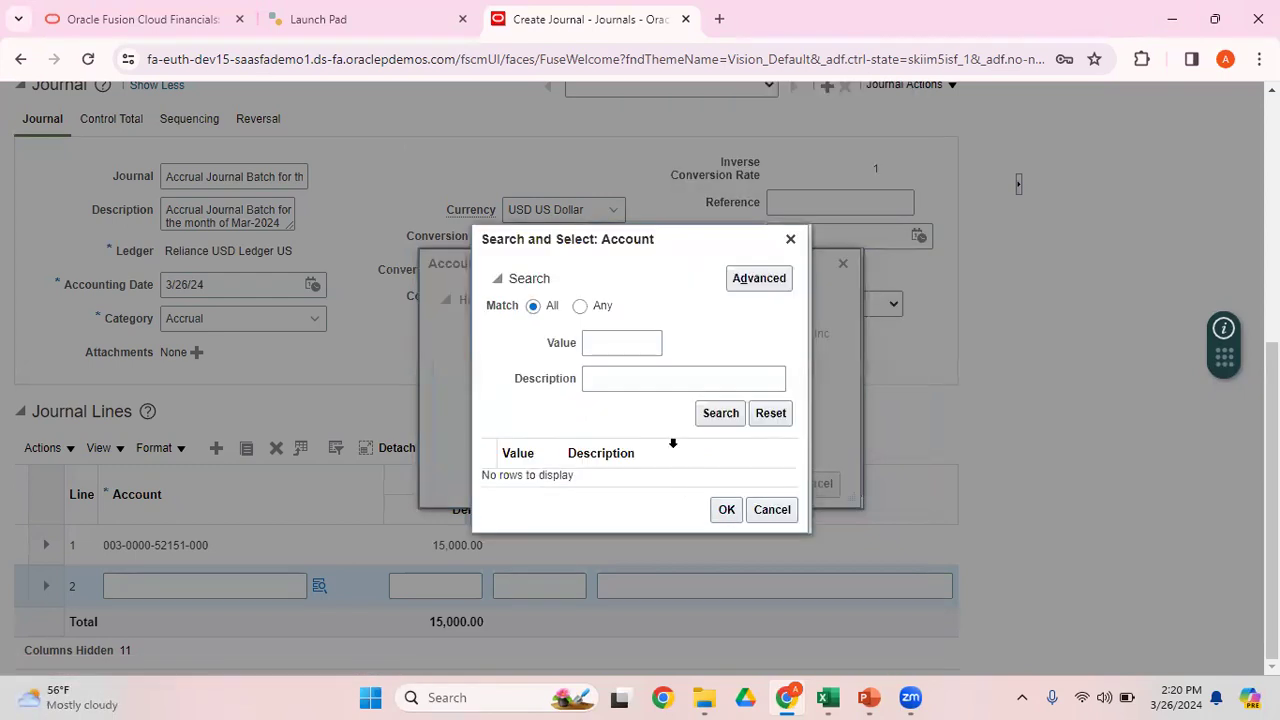
left_click(602, 380)
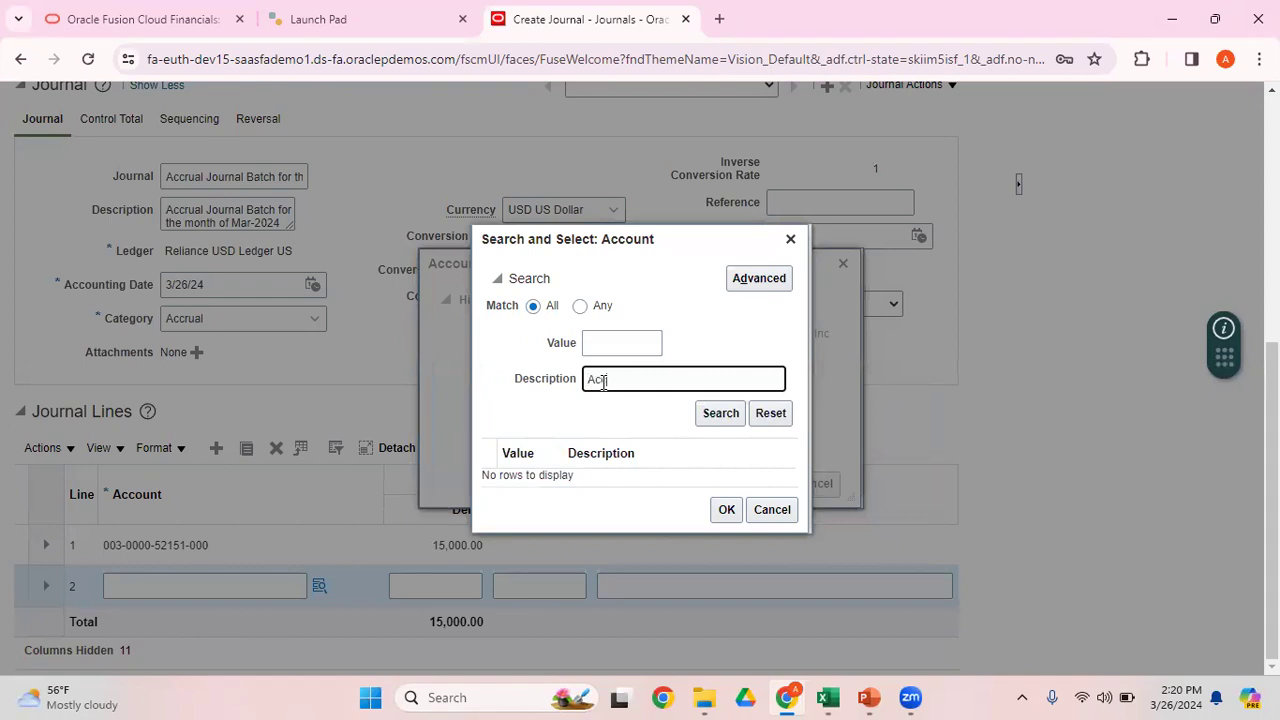
left_click(720, 413)
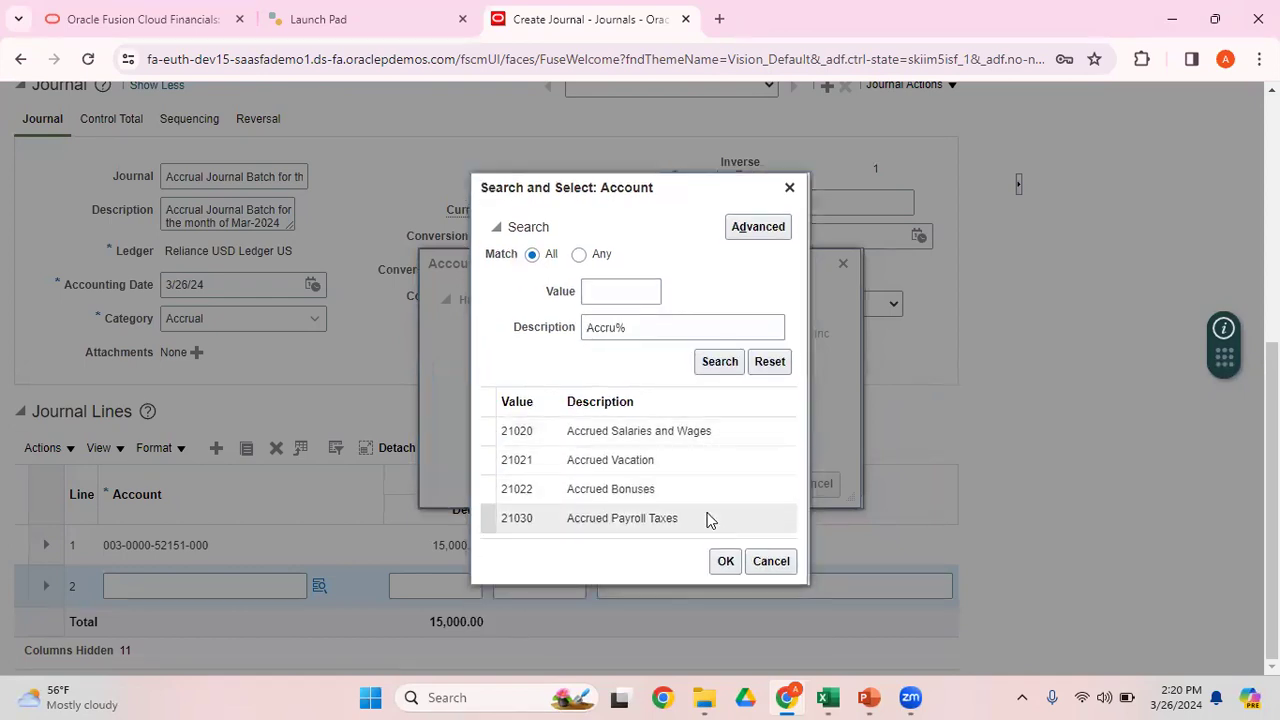
double_click(722, 432)
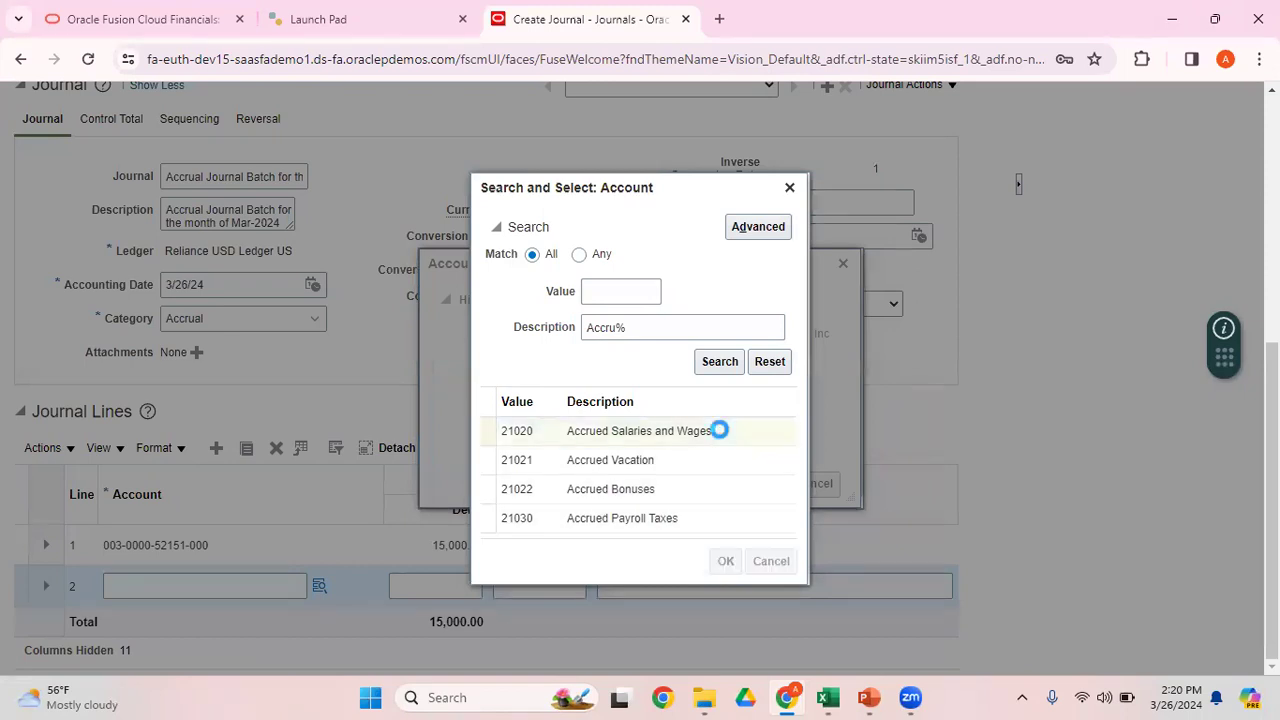
left_click(687, 440)
left_click(726, 476)
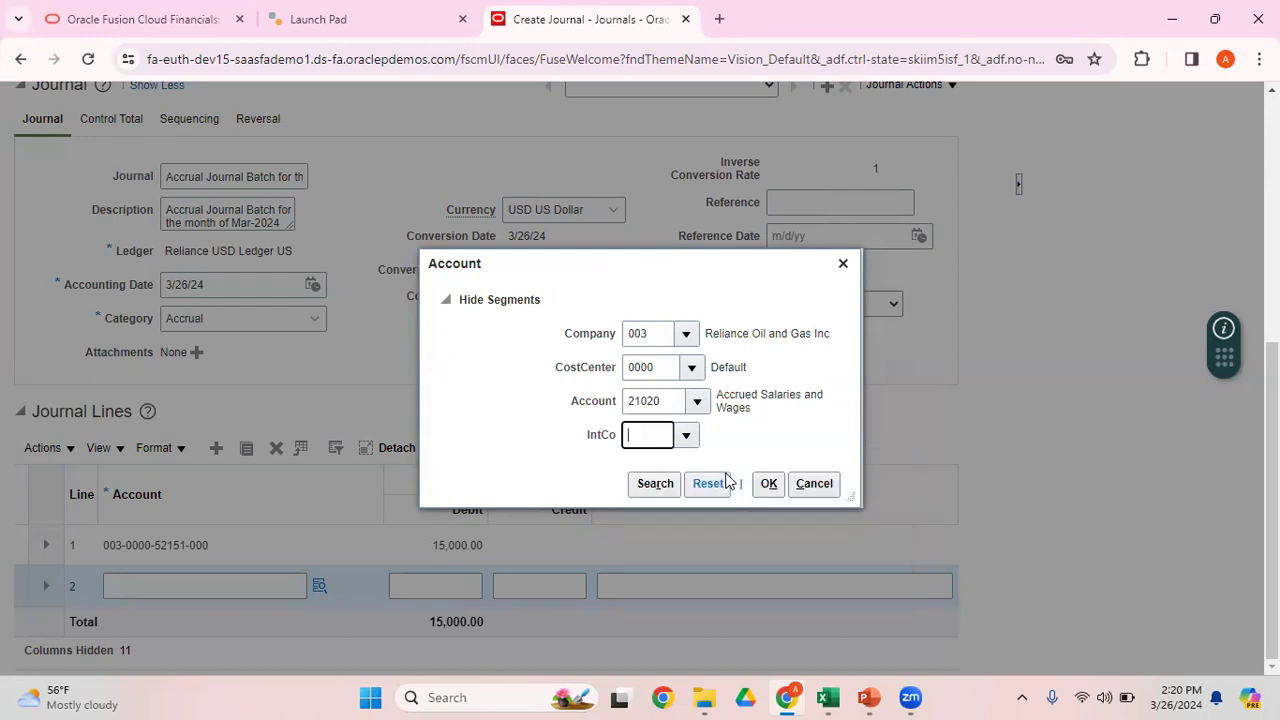
left_click(768, 484)
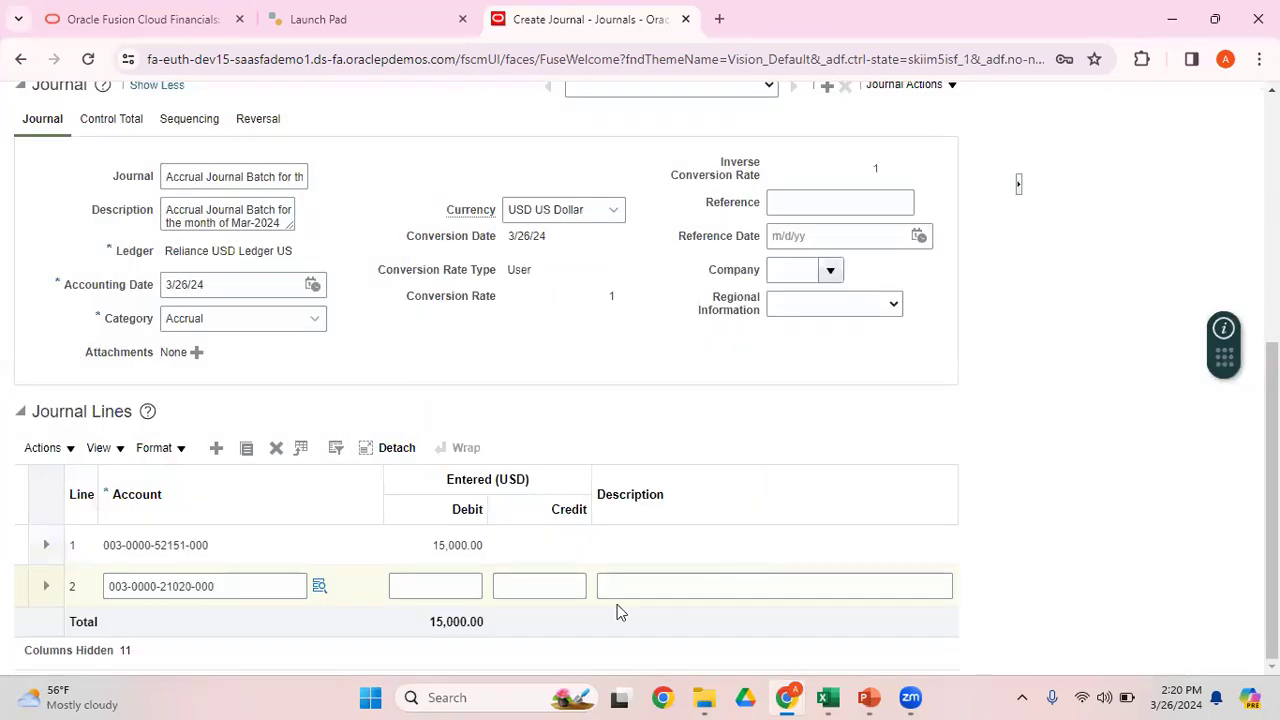
- Enter a 15,000 credit on journal line 2
left_click(556, 584)
type("1")
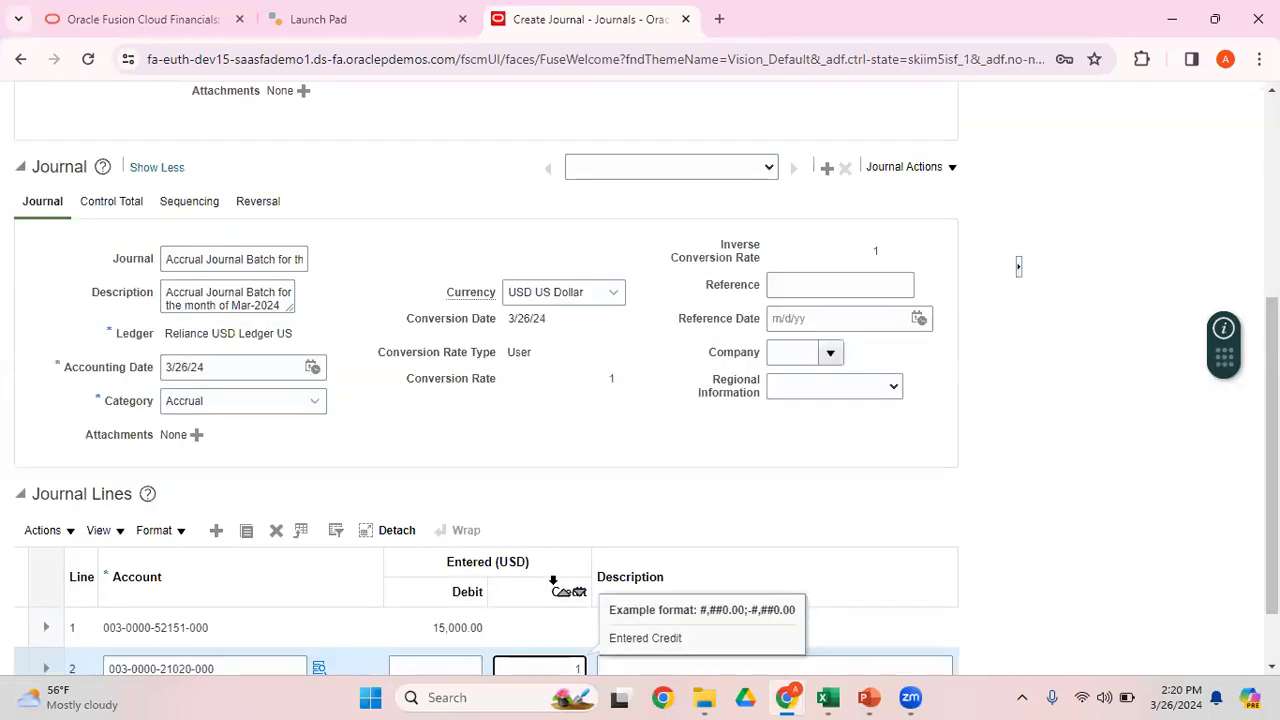
scroll(1171, 557, "down", 1)
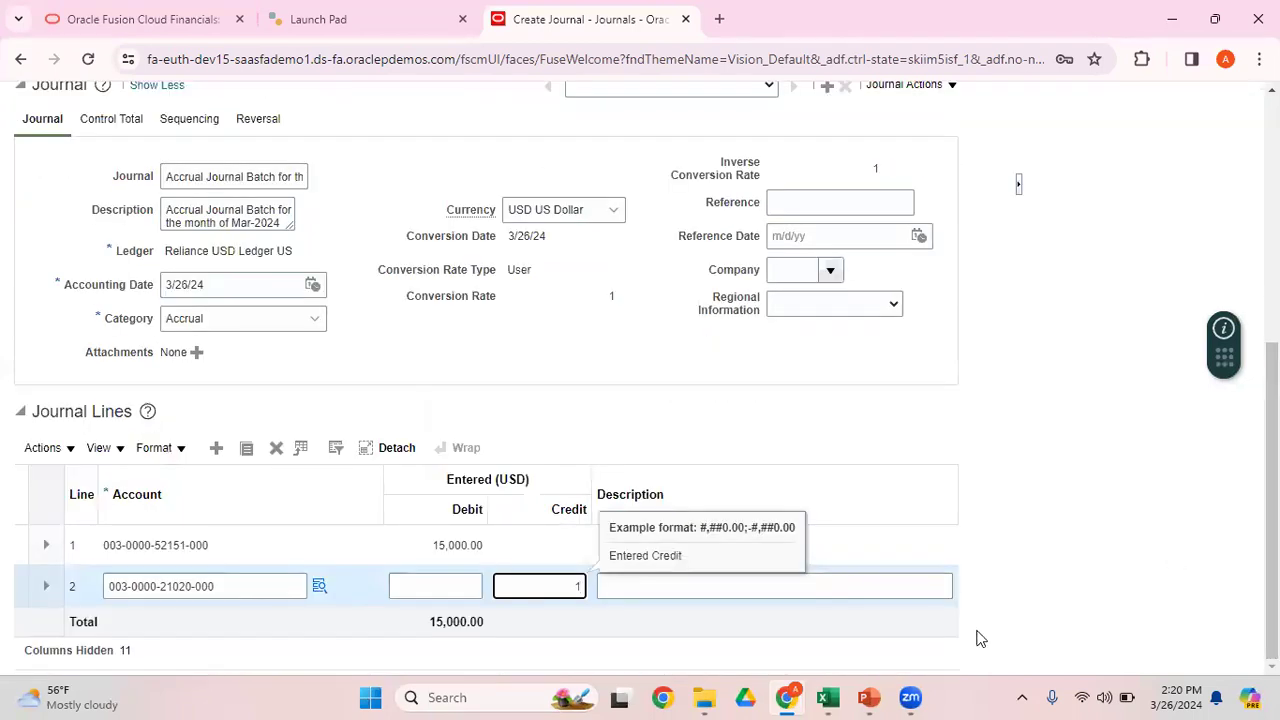
type("5000")
- Describe lines 1 and 2 as 'Accrual Salaries for the month of Mar-2024'
left_click(749, 589)
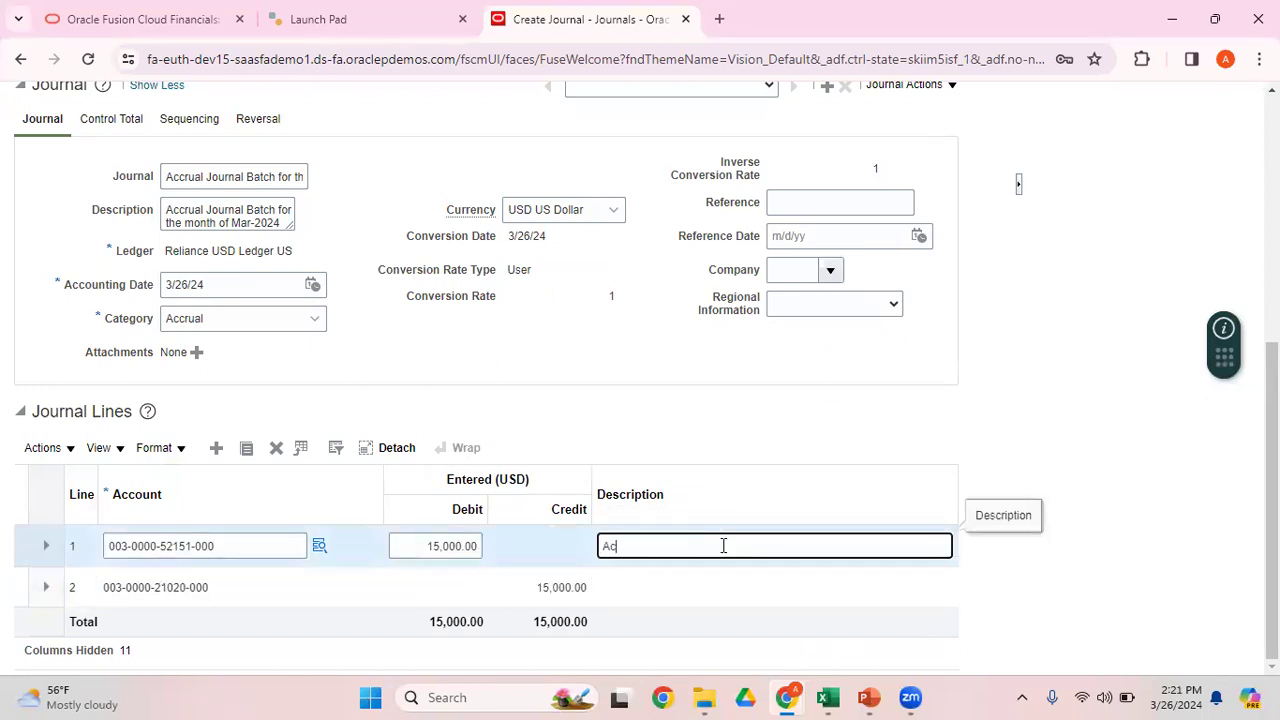
type("Accrual Salaries for the month of Mar-2024")
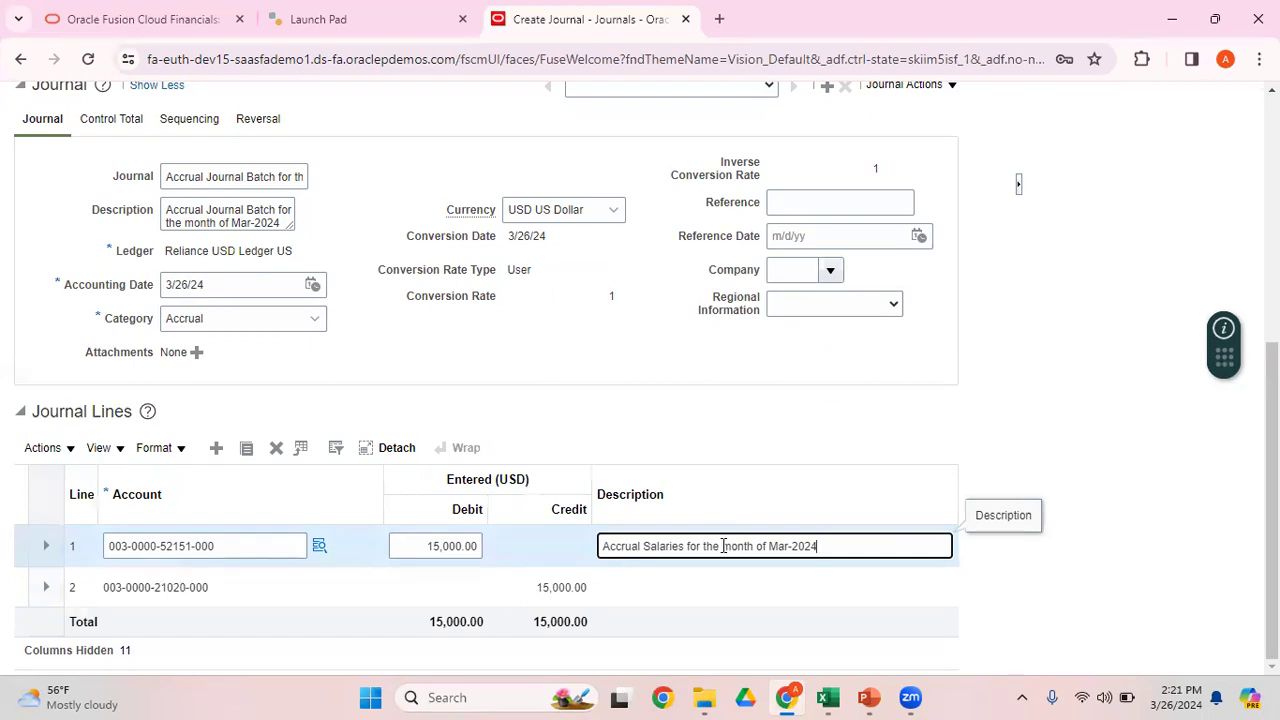
left_click_drag(832, 544, 589, 543)
key("ctrl+c")
left_click(657, 590)
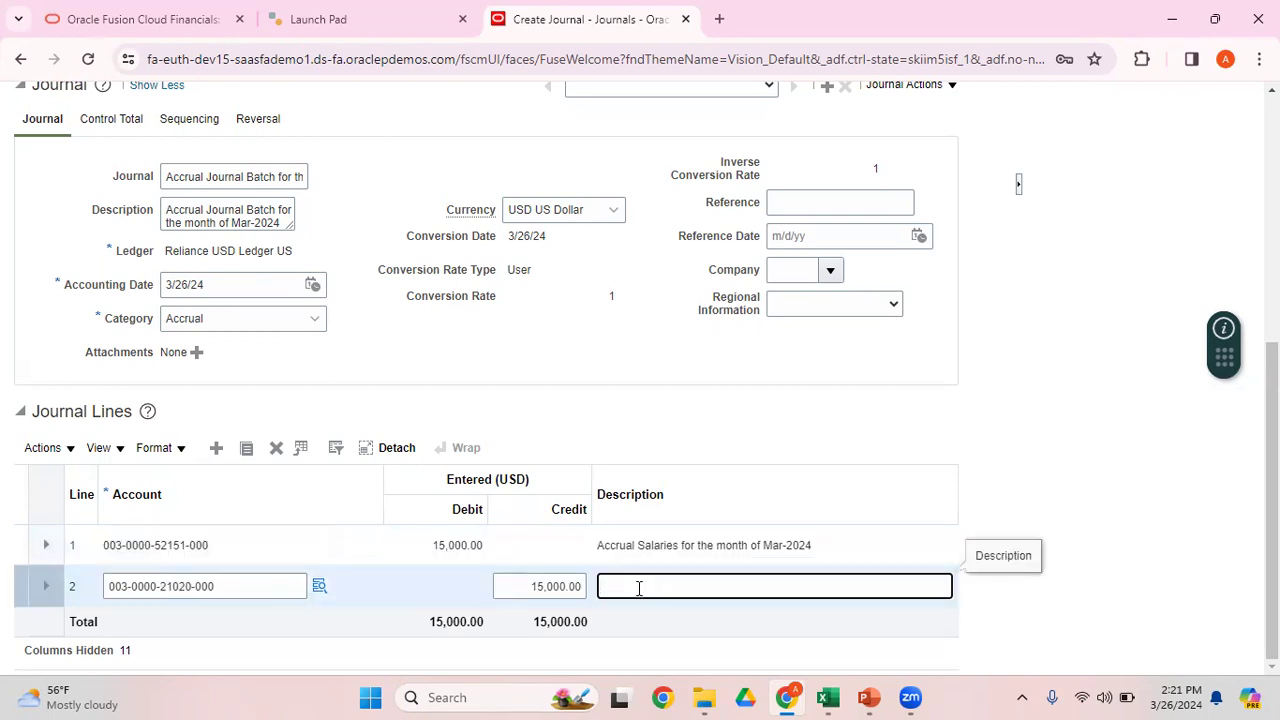
key("ctrl+v")
left_click(1148, 382)
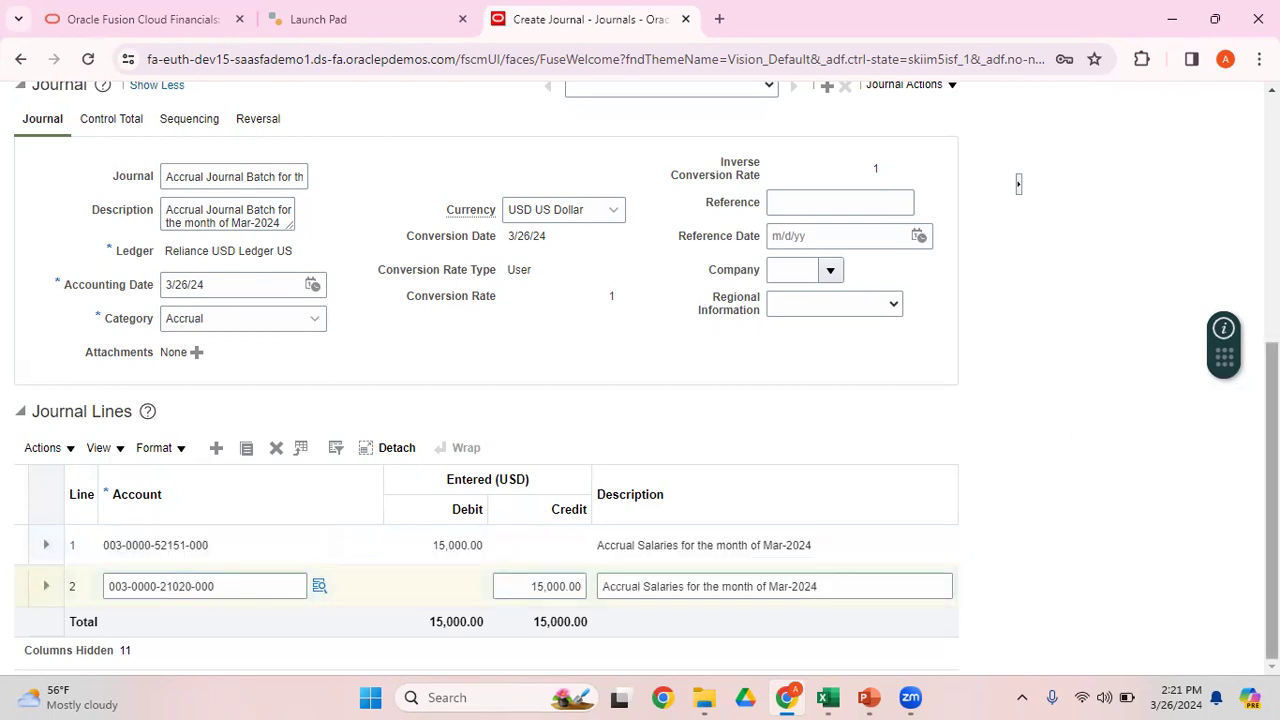
scroll(1270, 500, "up", 5)
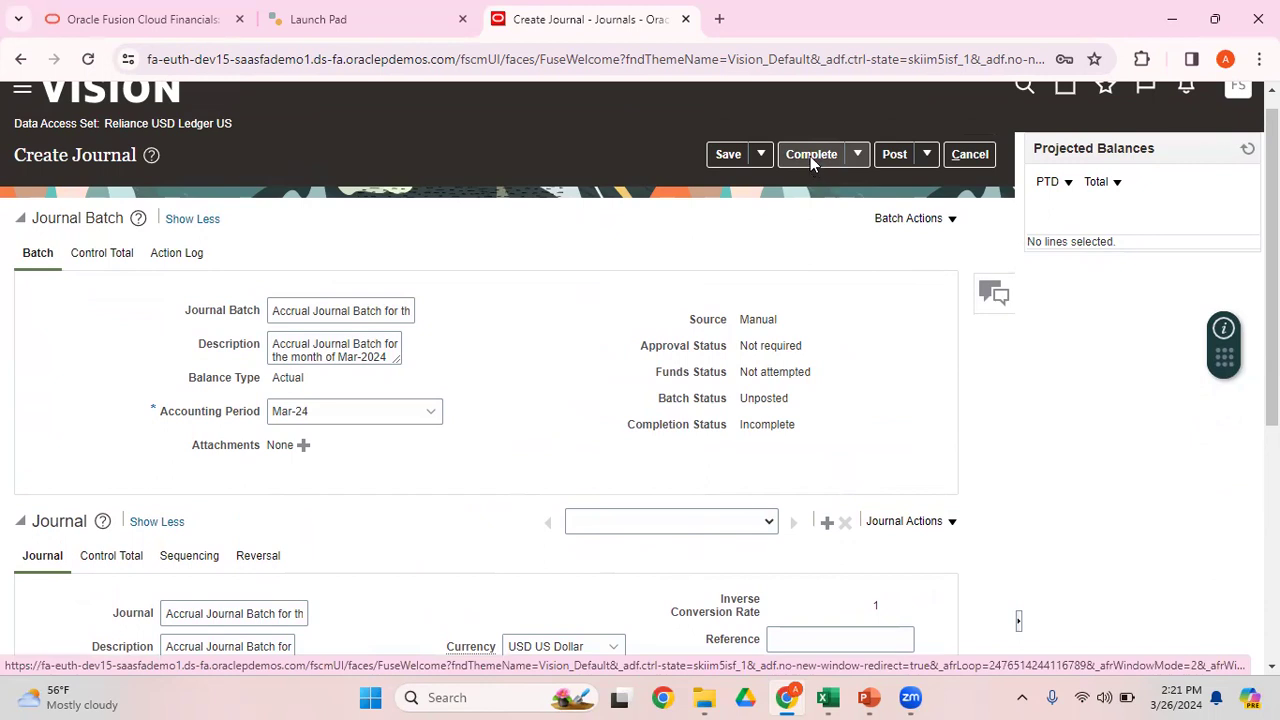
- Post the journal batch and acknowledge the submission confirmation
left_click(894, 157)
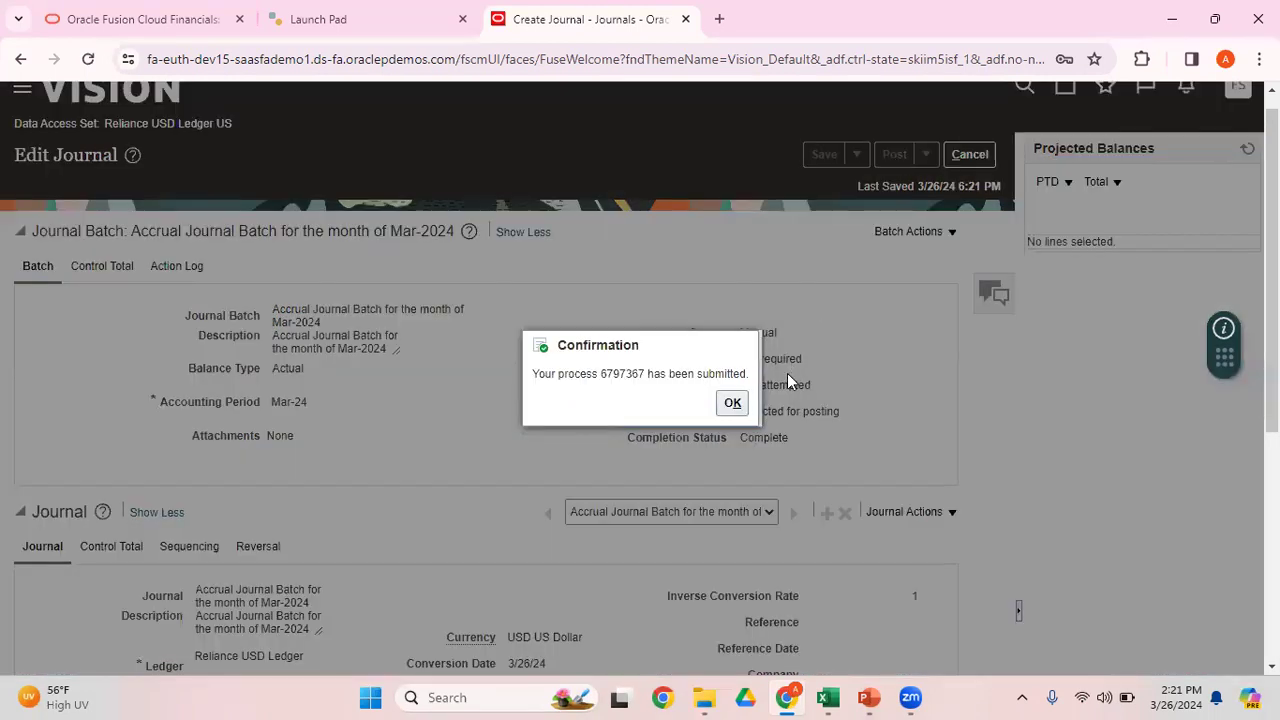
left_click(732, 403)
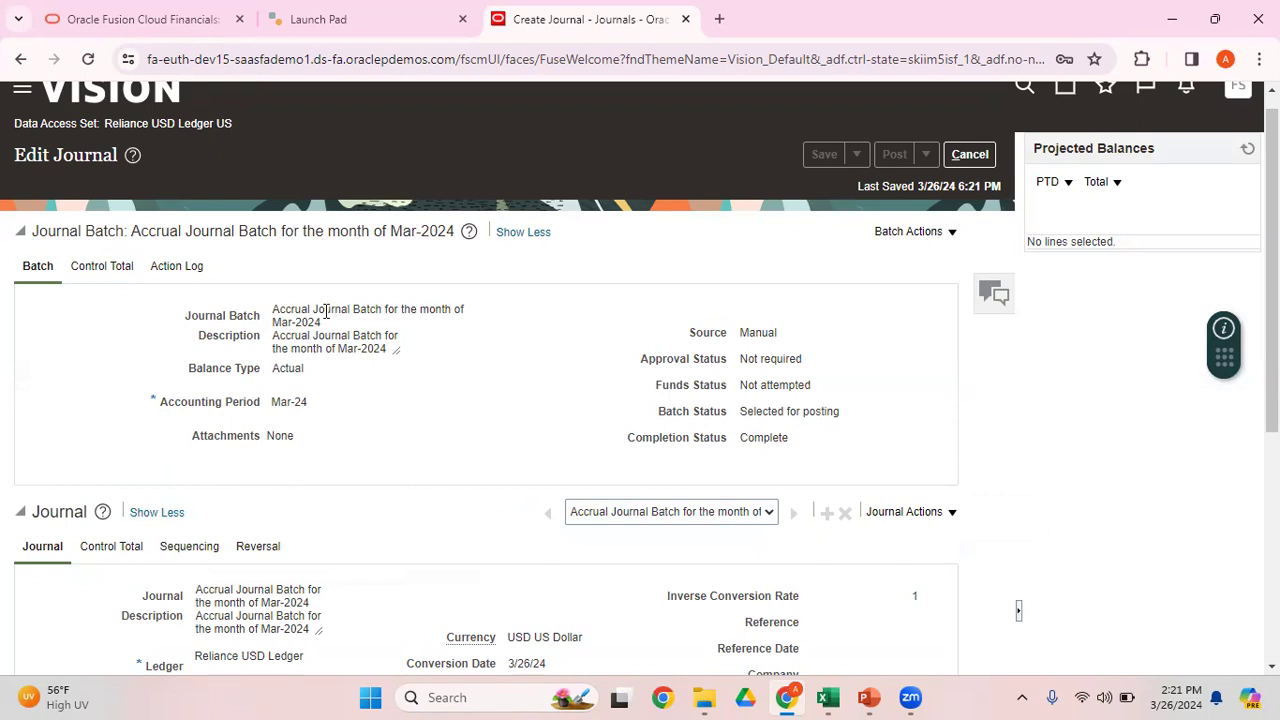
- Paste the batch name 'Accrual Journal Batch for the month of Mar-2024' into a new Notepad note, then return to the browser
left_click_drag(324, 326, 271, 311)
key("ctrl+c")
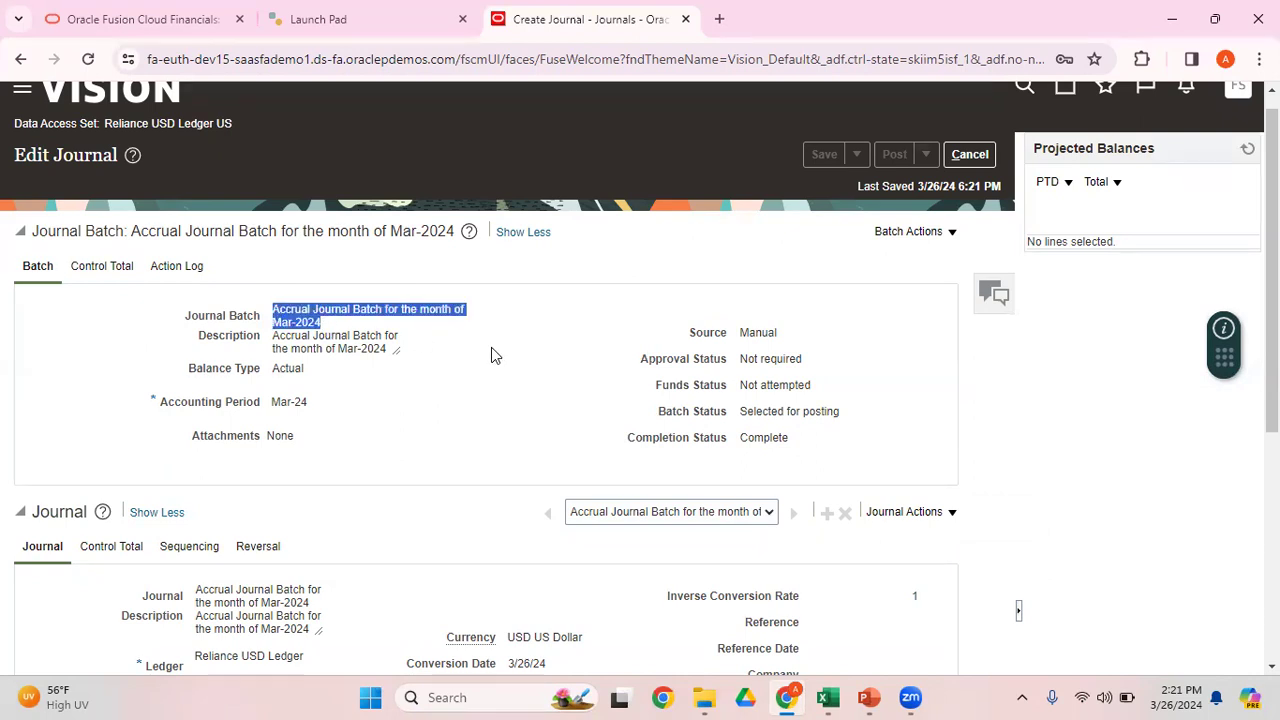
key("super+r")
type("notepad")
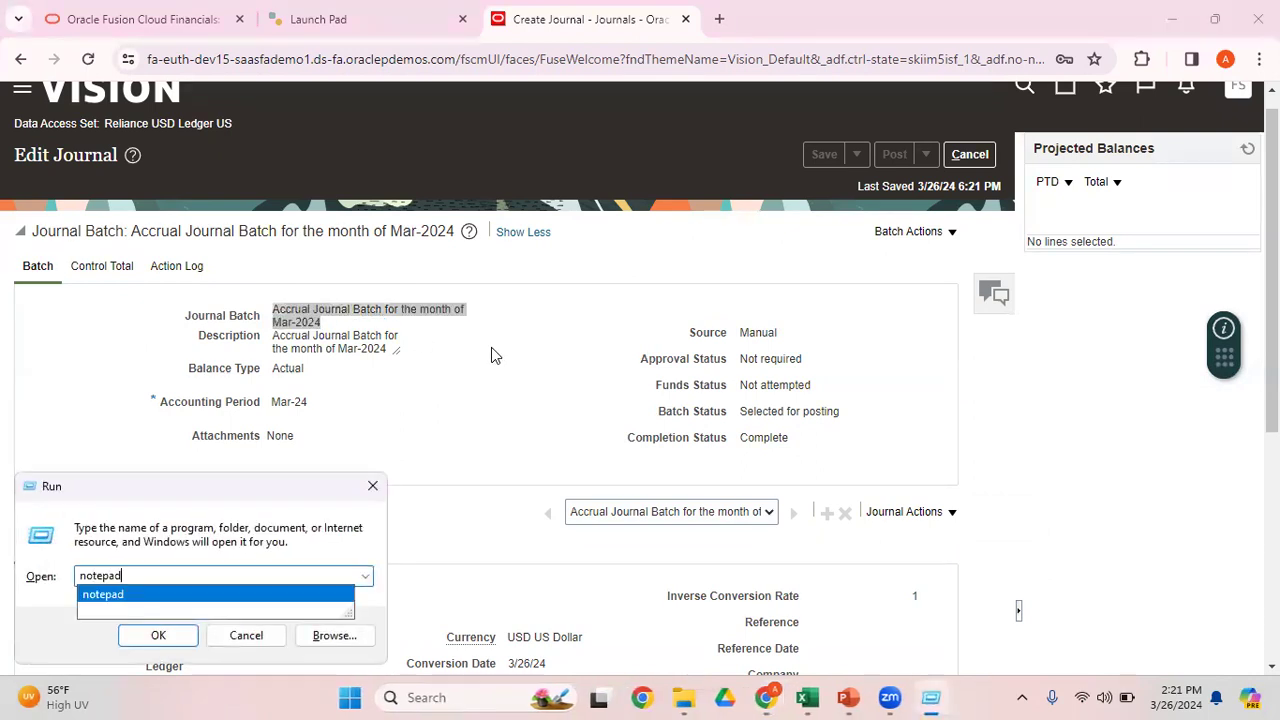
key("Return")
key("ctrl+v")
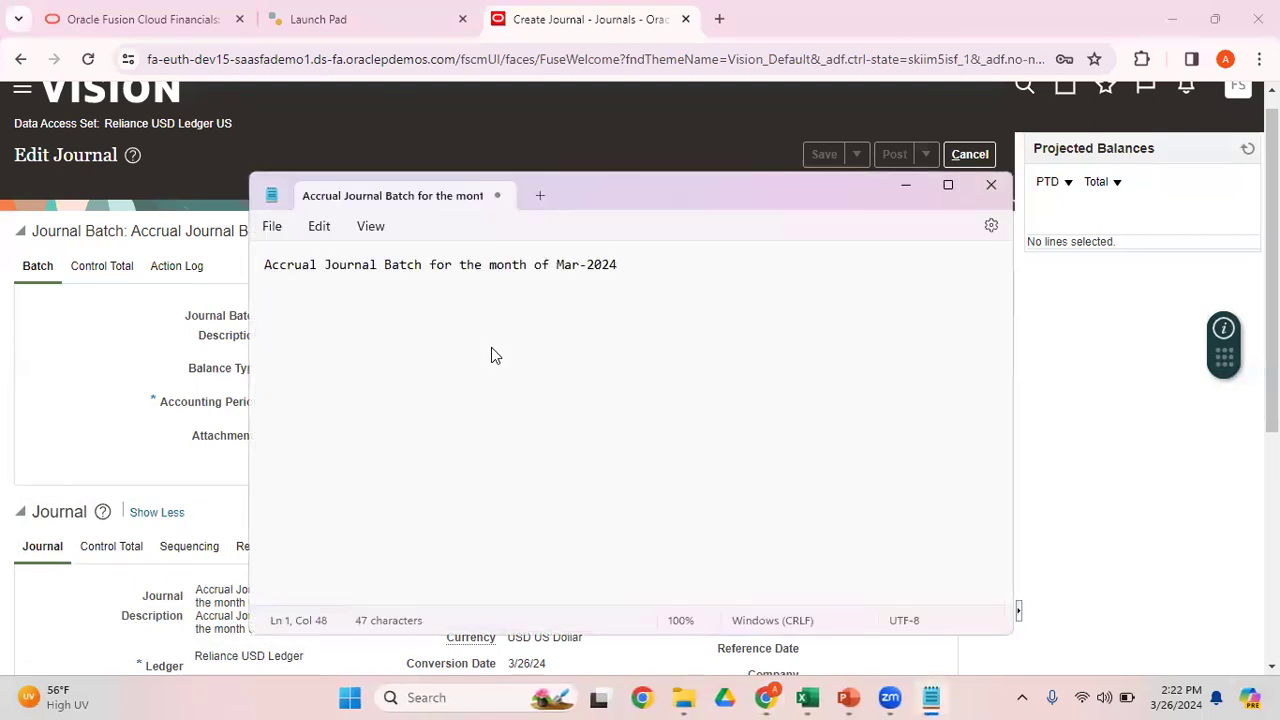
key("alt+Tab")
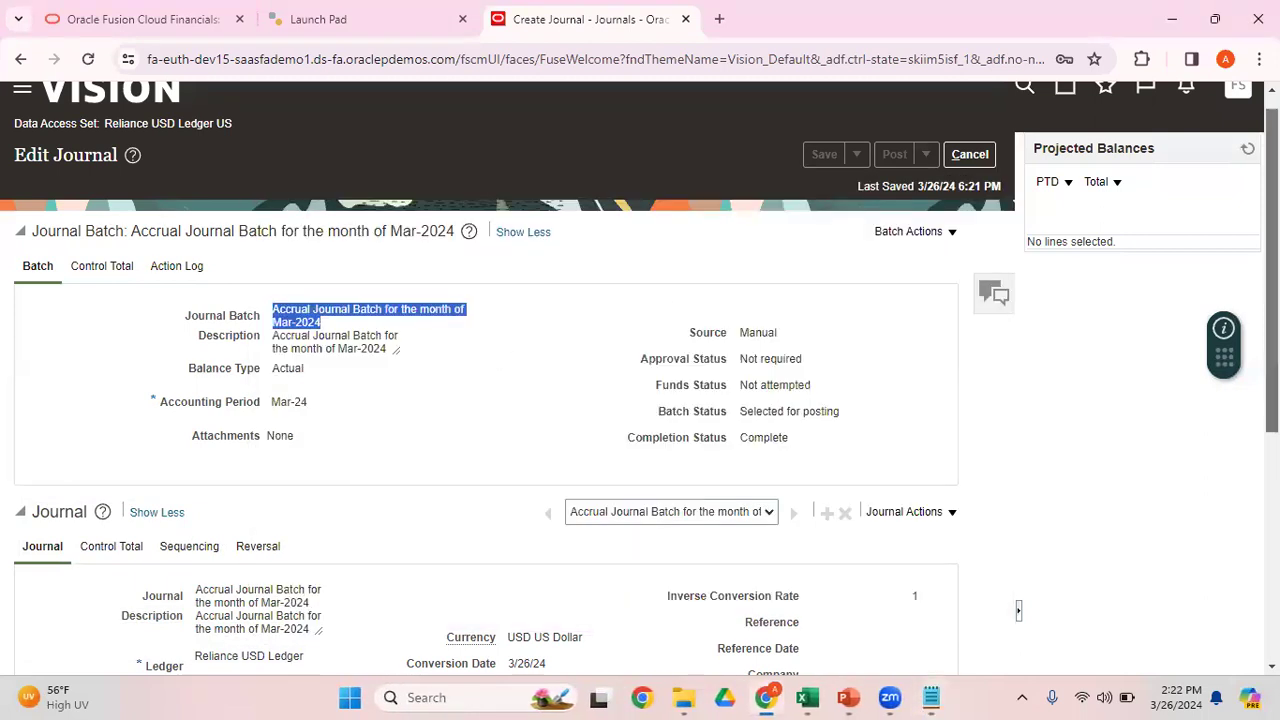
- Check in Scheduled Processes that Post Journals for Single Ledger succeeded, then go to the home page
scroll(1270, 300, "up", 1)
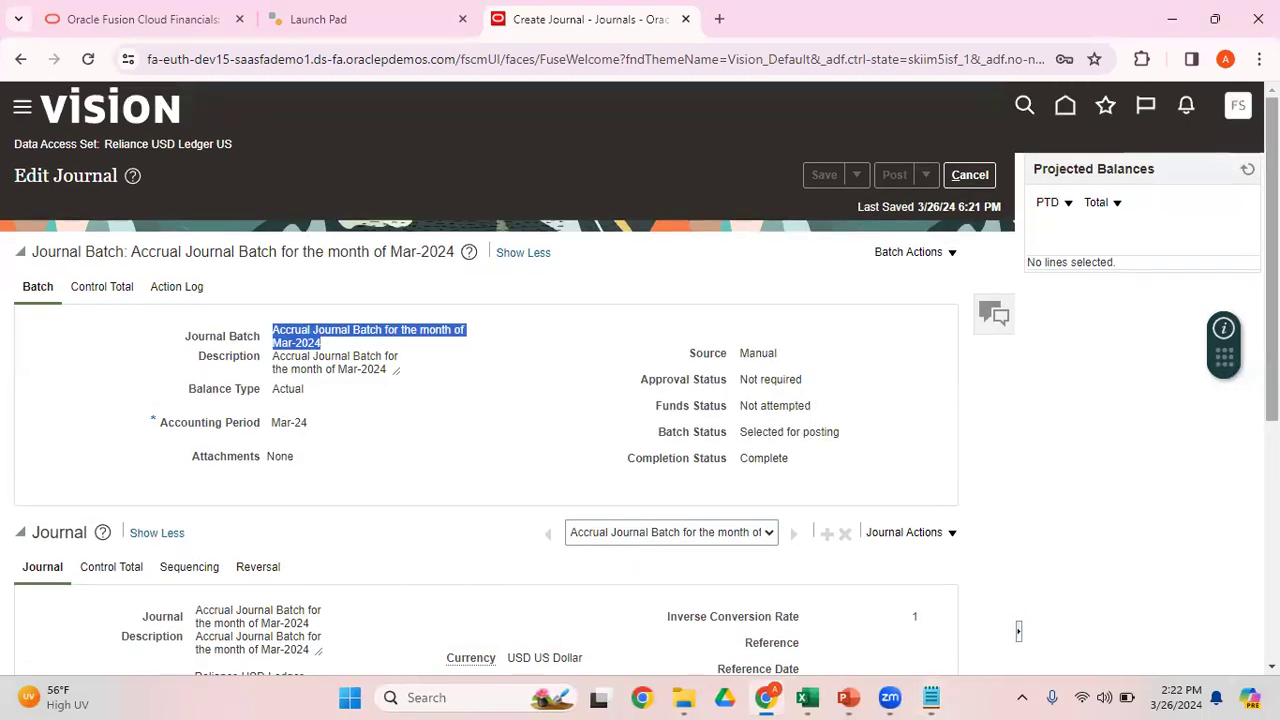
left_click(22, 108)
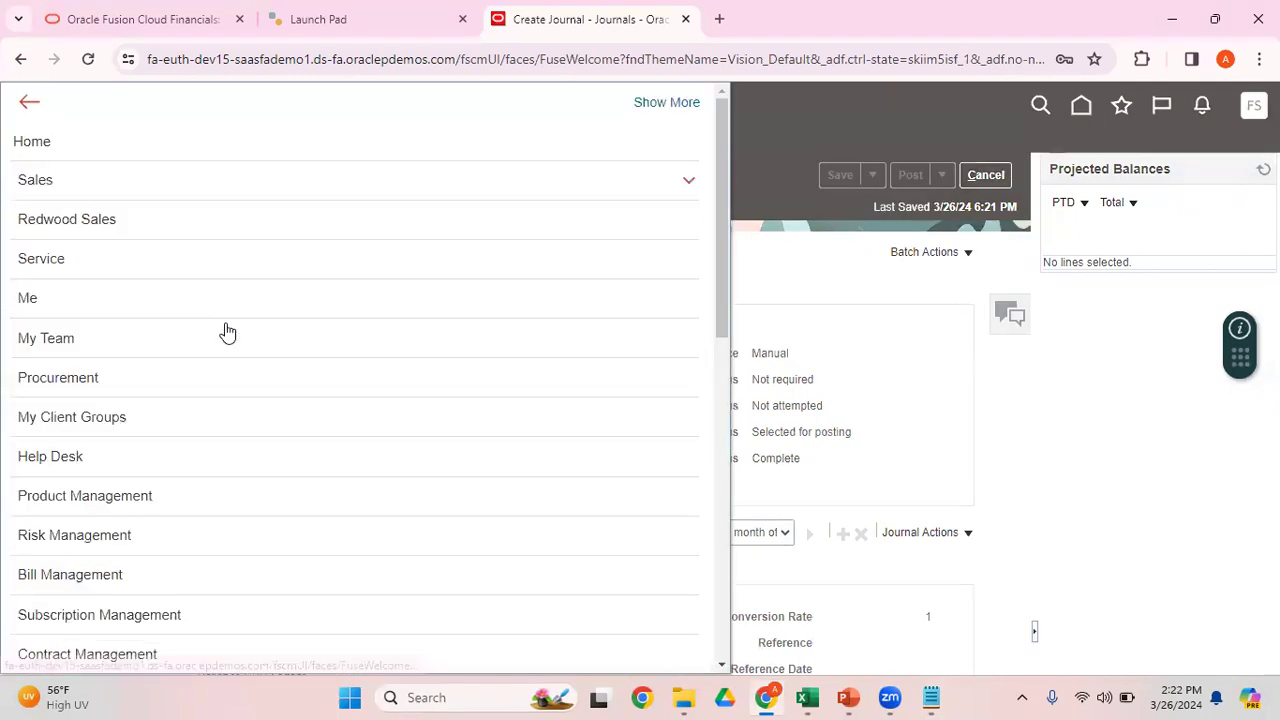
left_click_drag(720, 291, 740, 612)
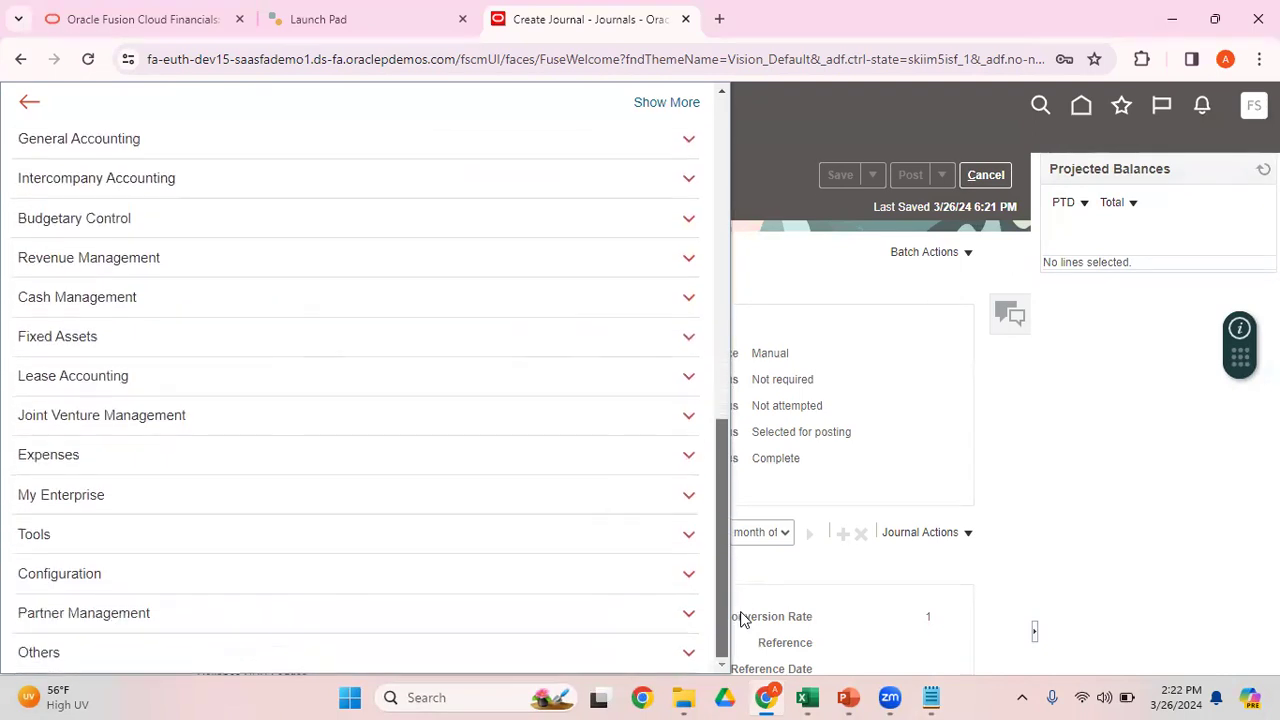
left_click(688, 535)
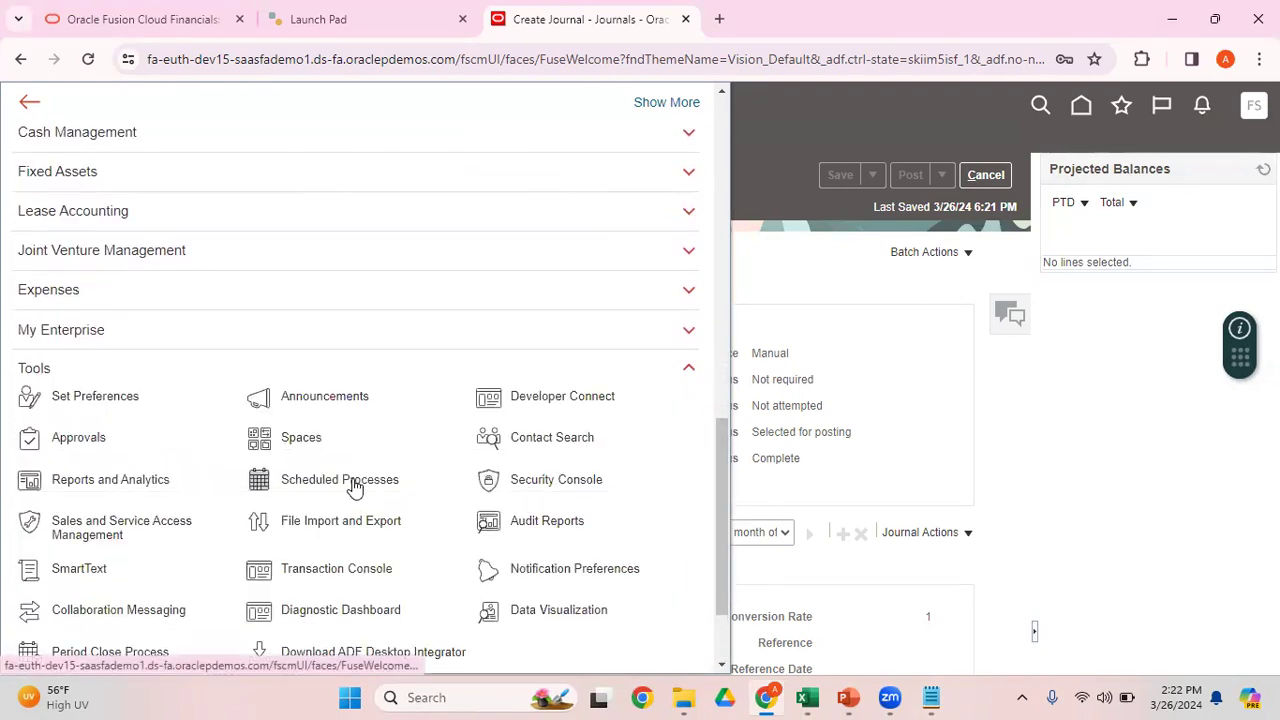
left_click(352, 486)
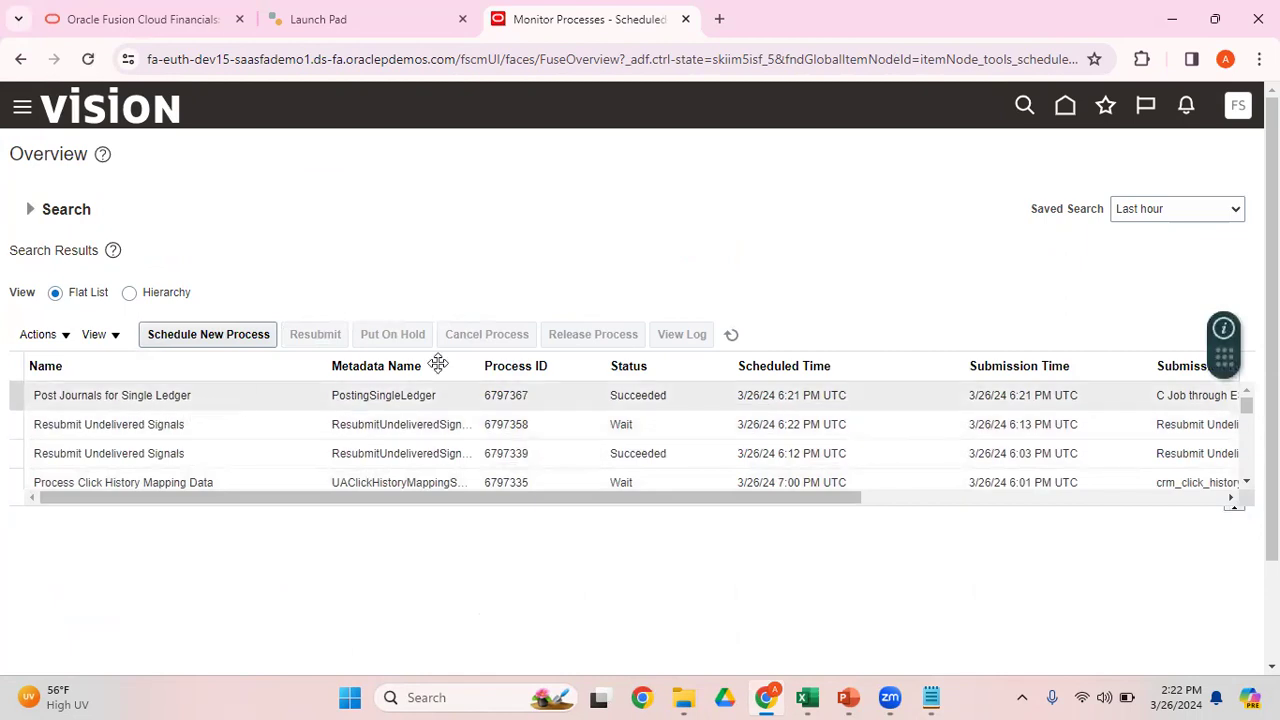
left_click(1068, 107)
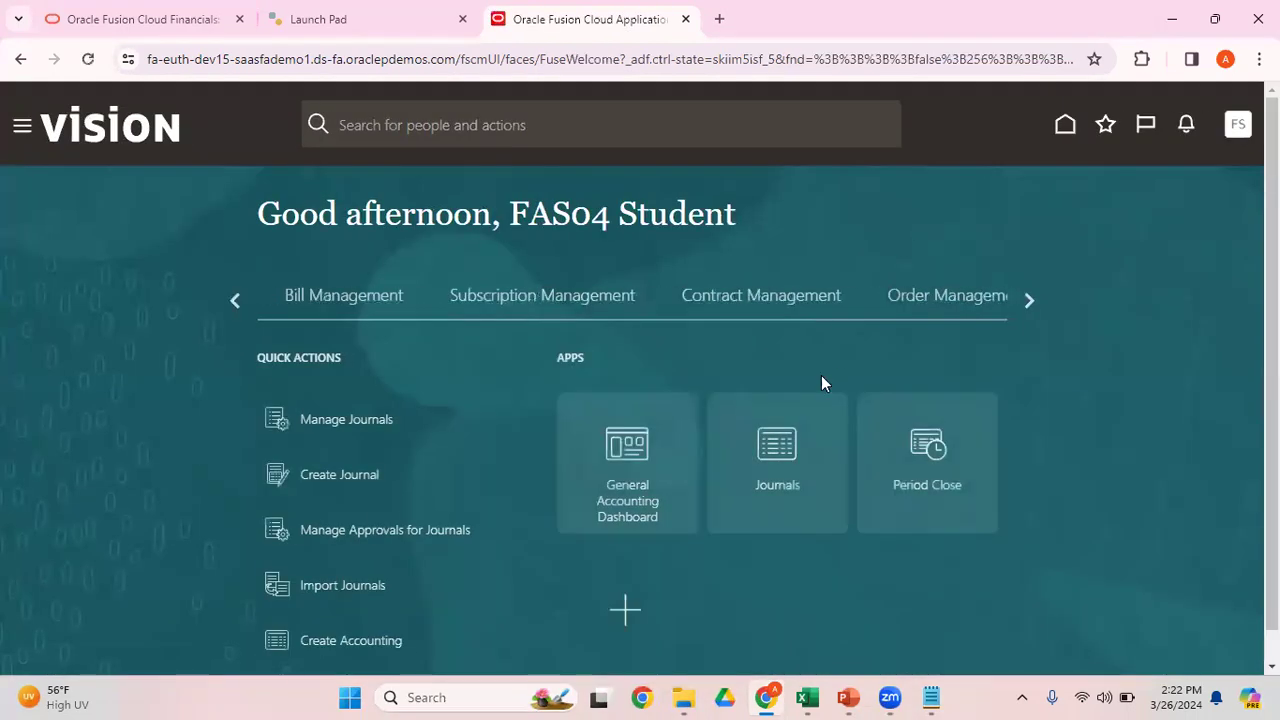
- Go to the Manage Journals search page from the Journals work area
left_click(777, 455)
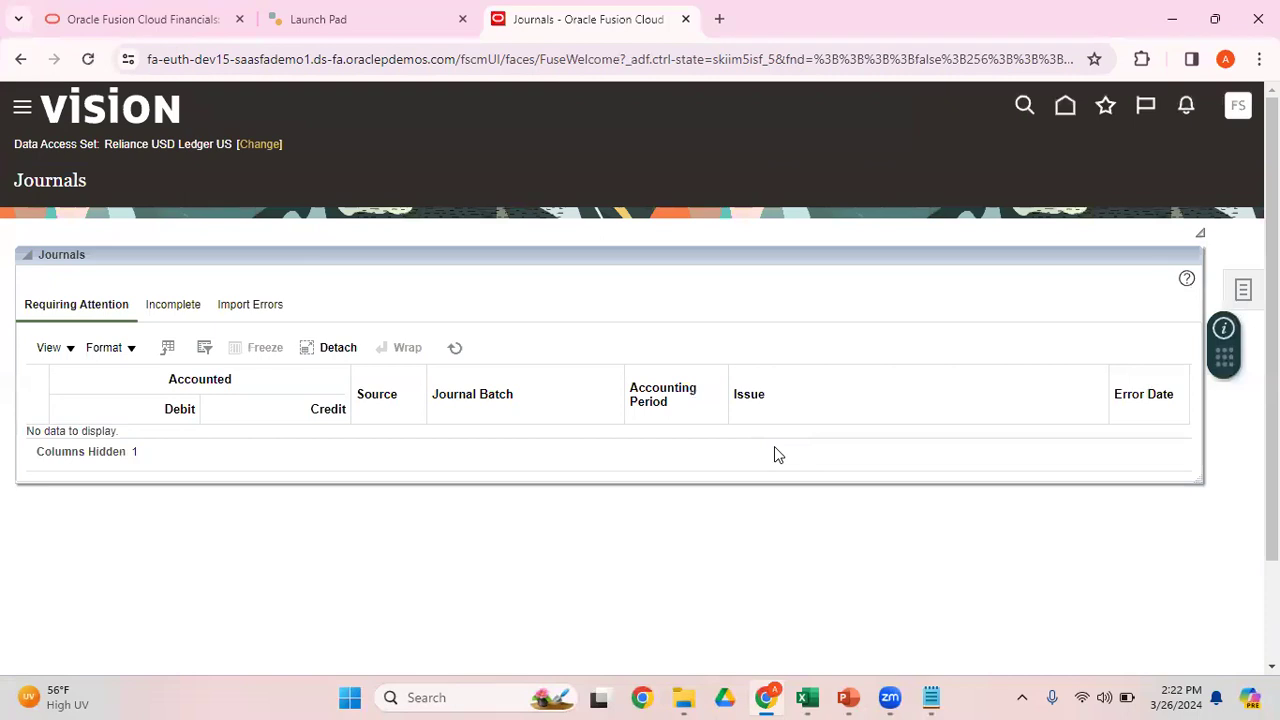
left_click(1243, 291)
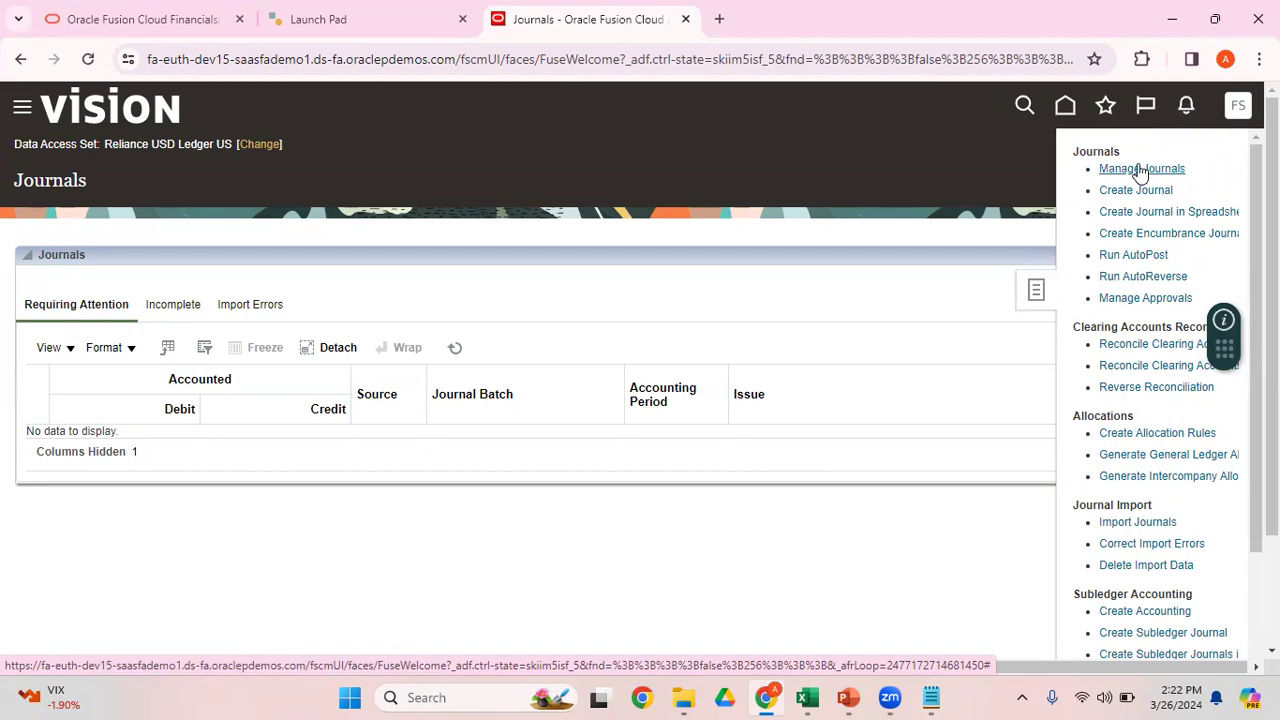
left_click(1140, 170)
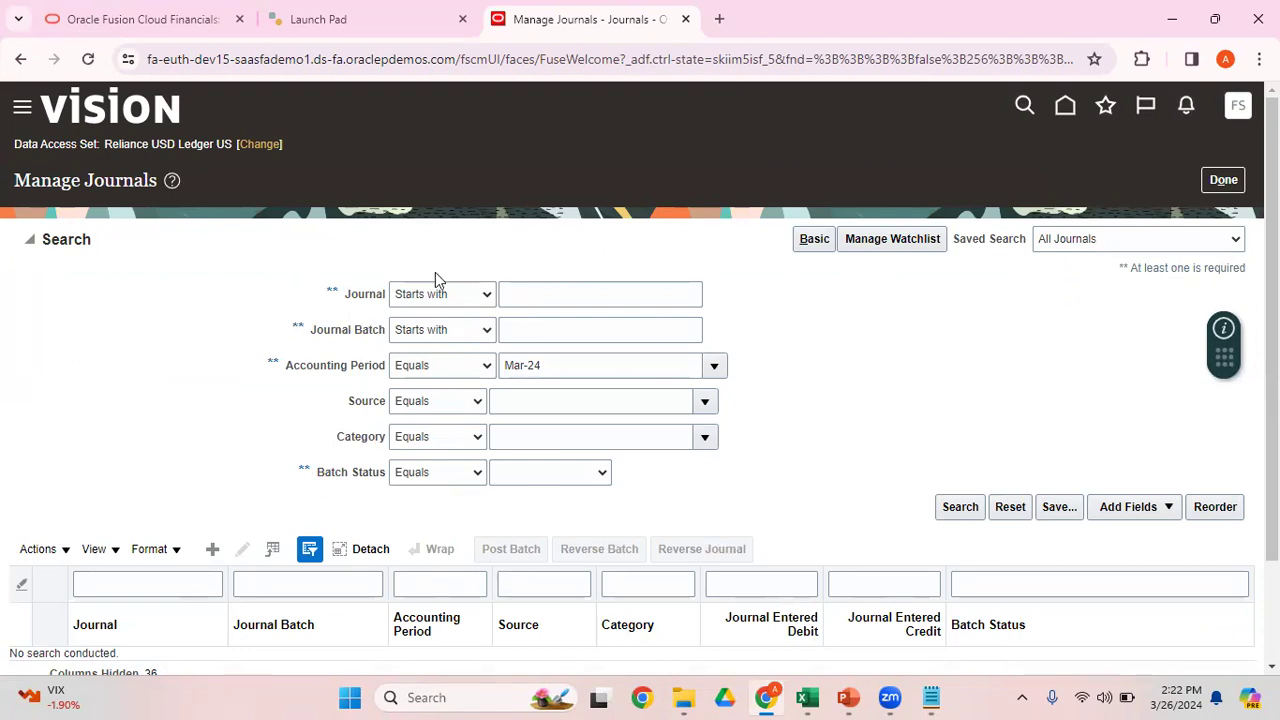
- Search for the Mar-24 accrual journal batch by its pasted batch name
left_click(550, 325)
type("Accrual Journal Batch for the month of Mar-2024")
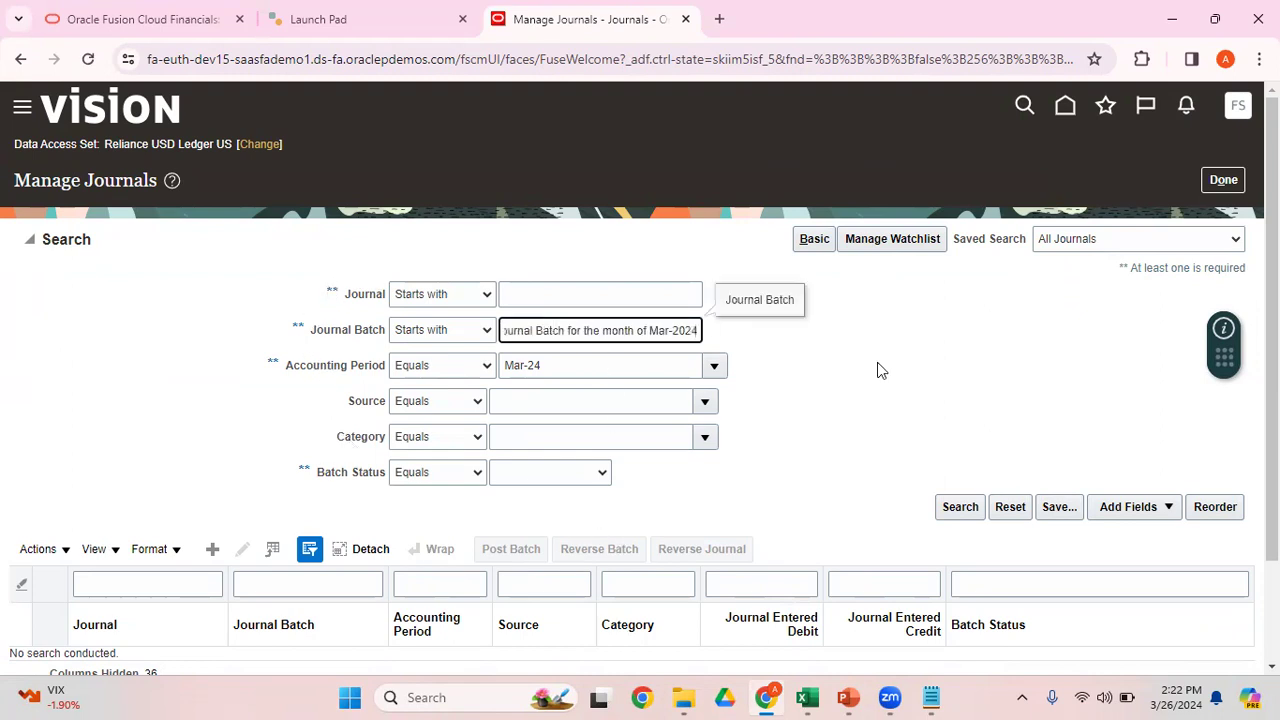
left_click(958, 508)
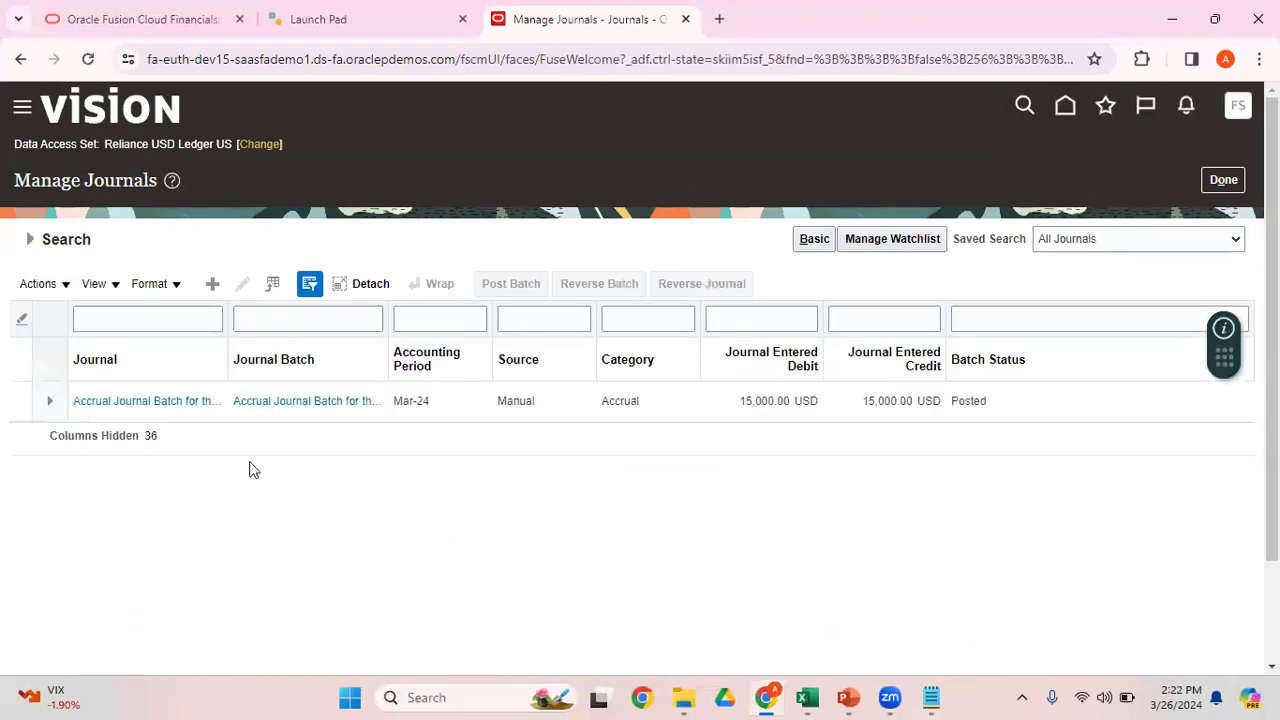
- Open the posted accrual journal from the search results
left_click(177, 401)
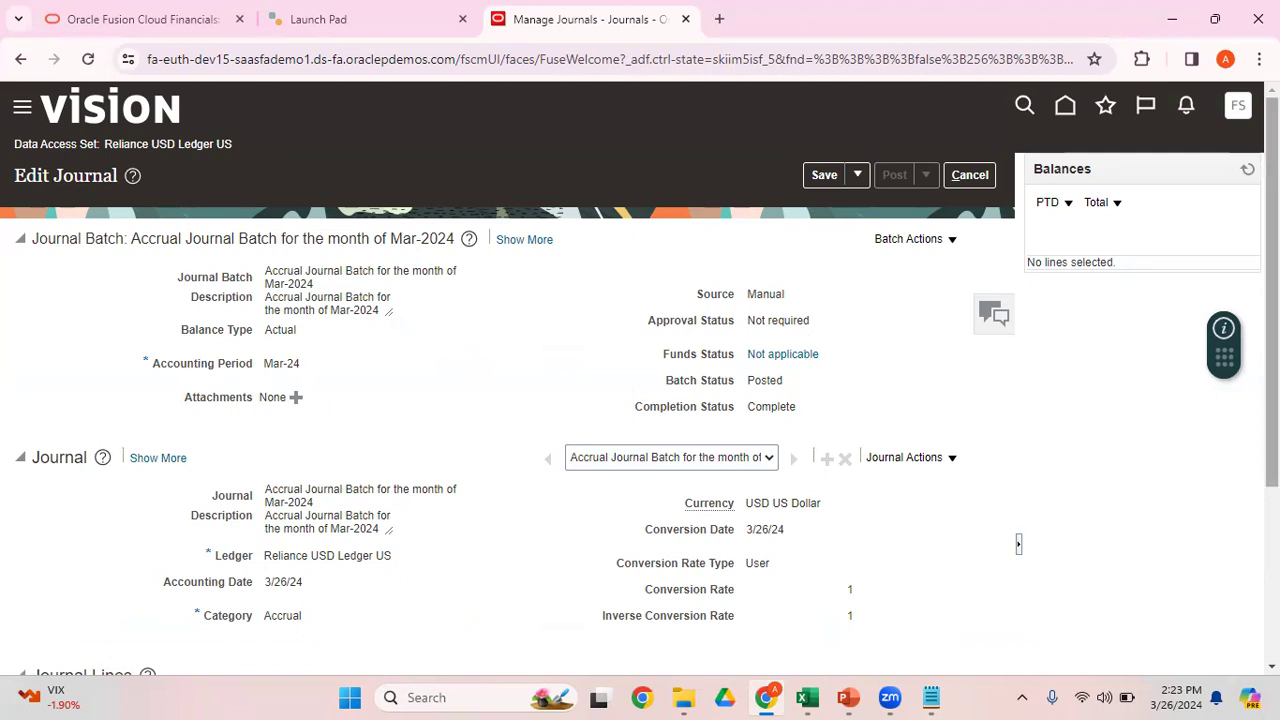
scroll(640, 380, "down", 3)
scroll(640, 380, "up", 3)
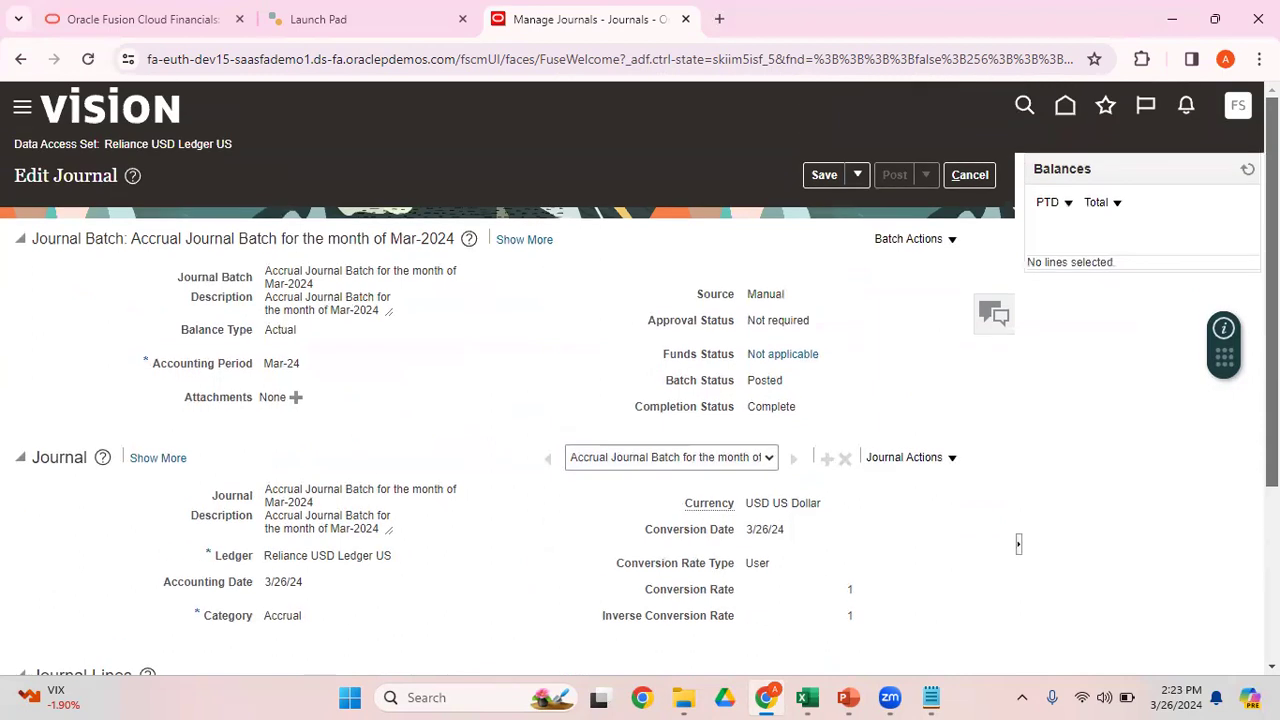
left_click(1247, 172)
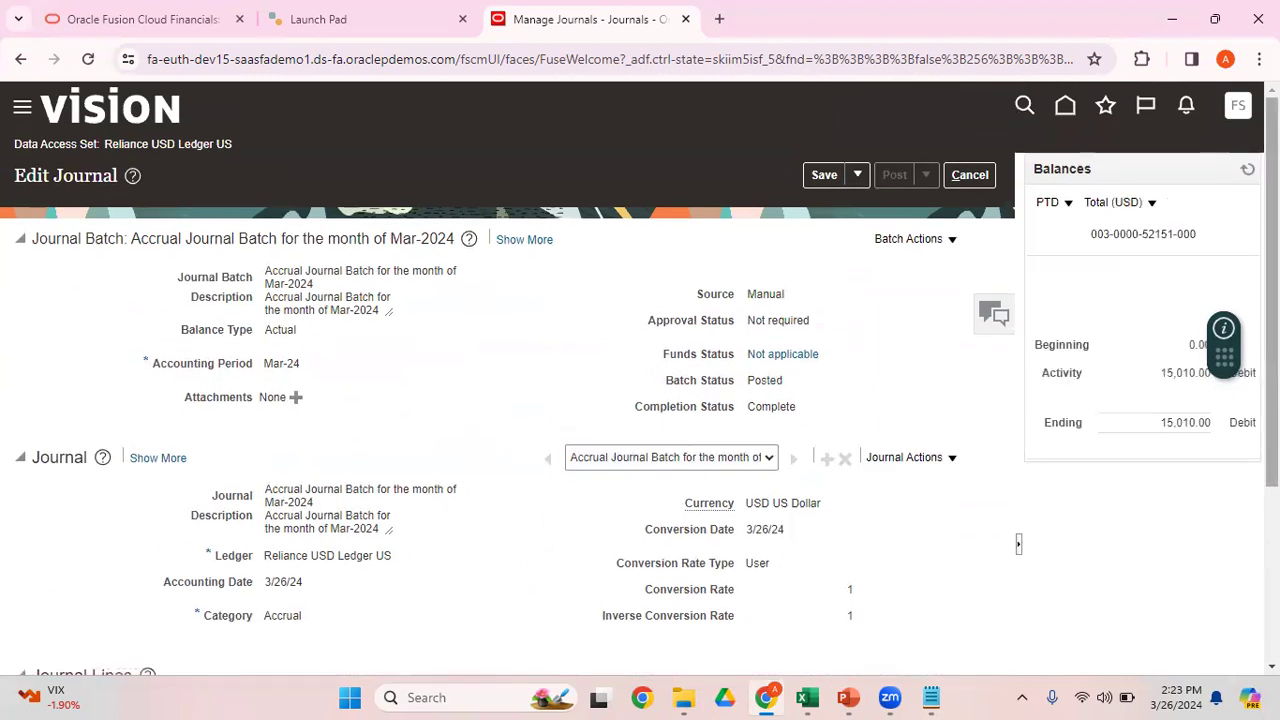
scroll(640, 380, "down", 1)
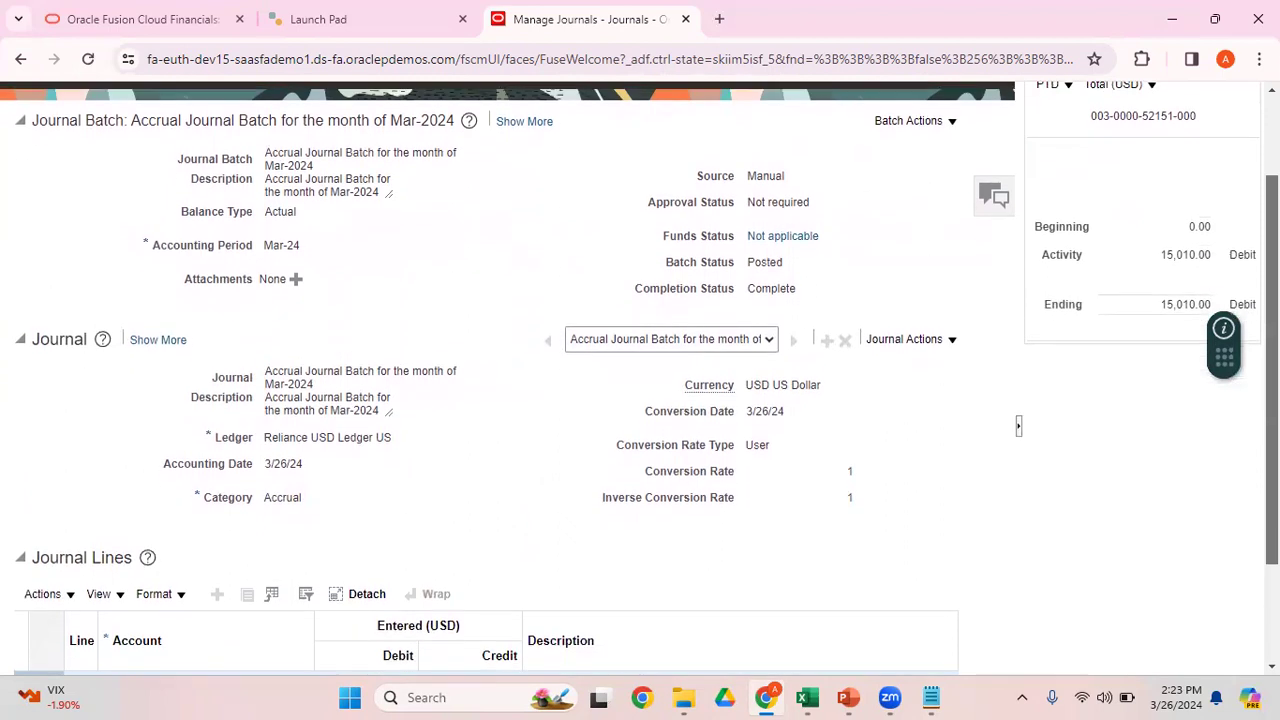
scroll(452, 570, "down", 1)
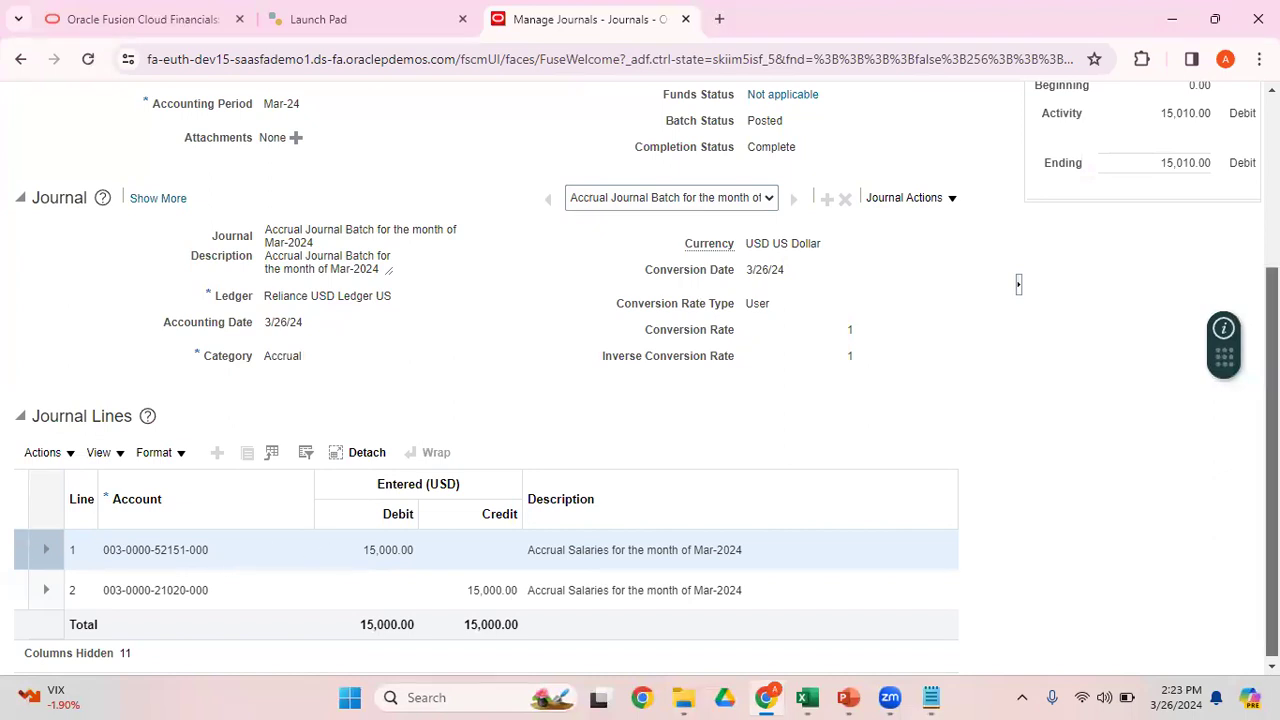
left_click_drag(1272, 460, 1272, 291)
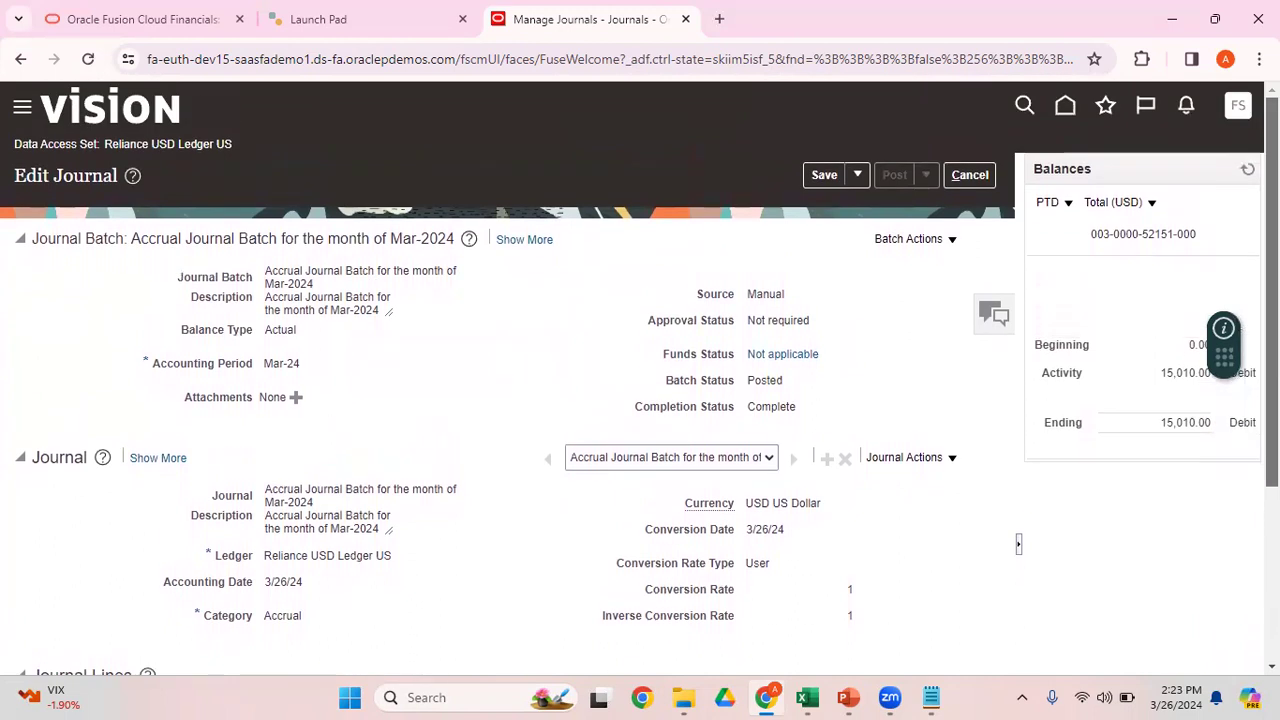
scroll(1076, 274, "down", 1)
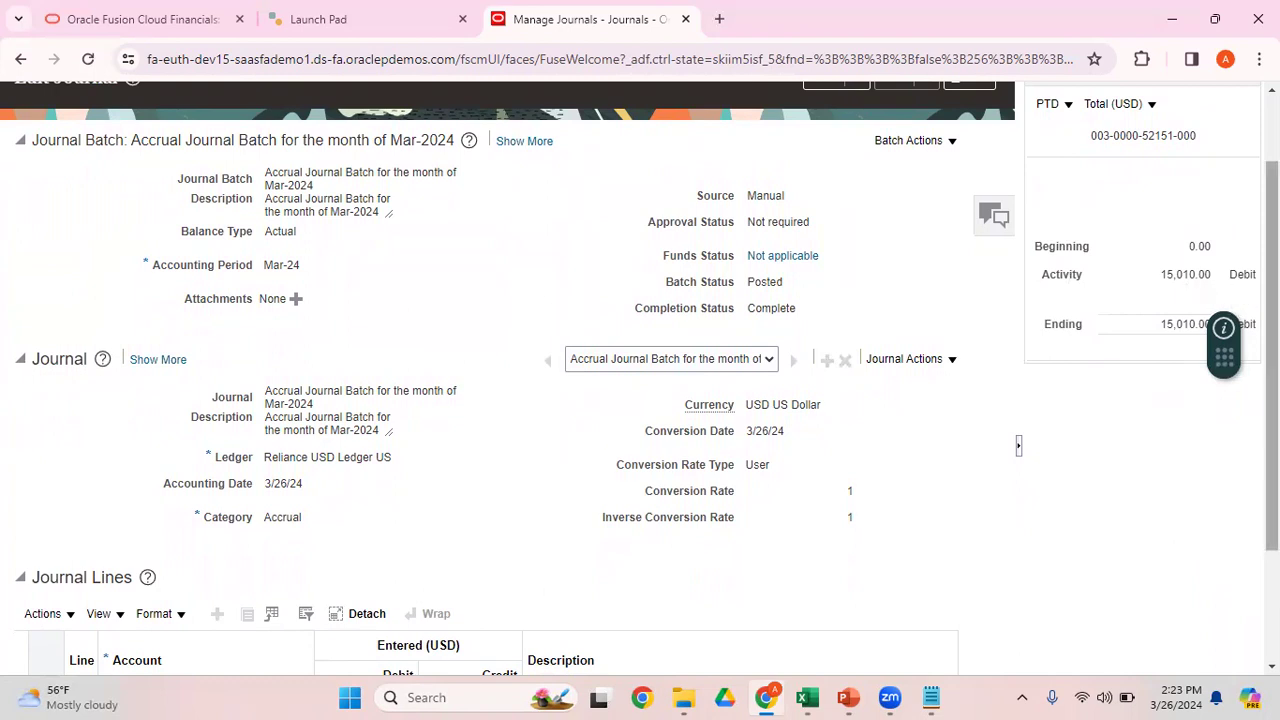
scroll(477, 500, "down", 1)
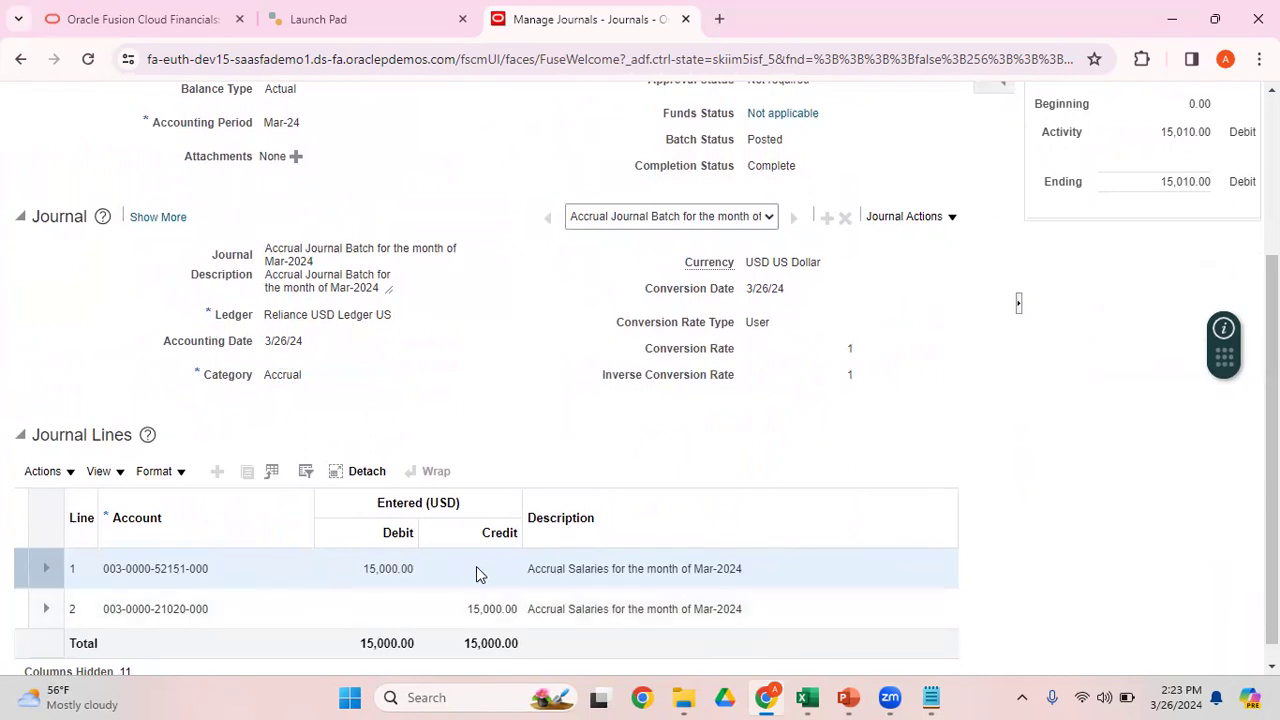
scroll(640, 378, "up", 1)
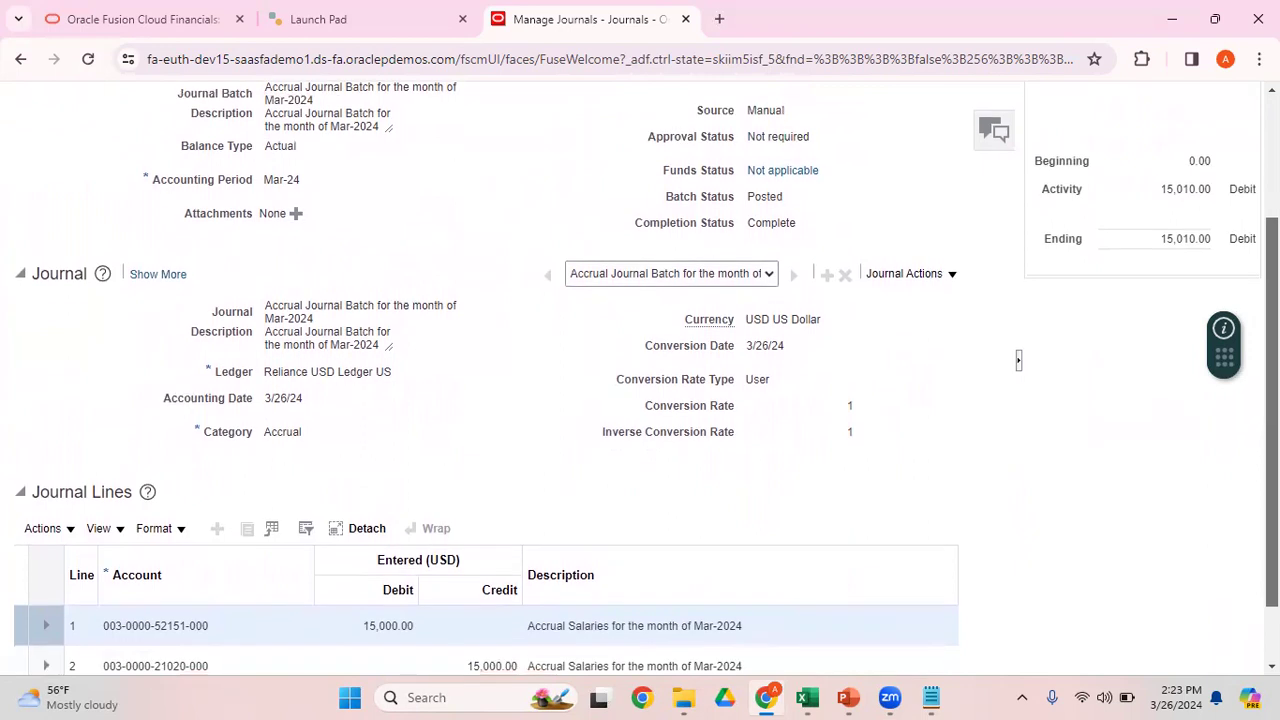
scroll(1205, 258, "up", 1)
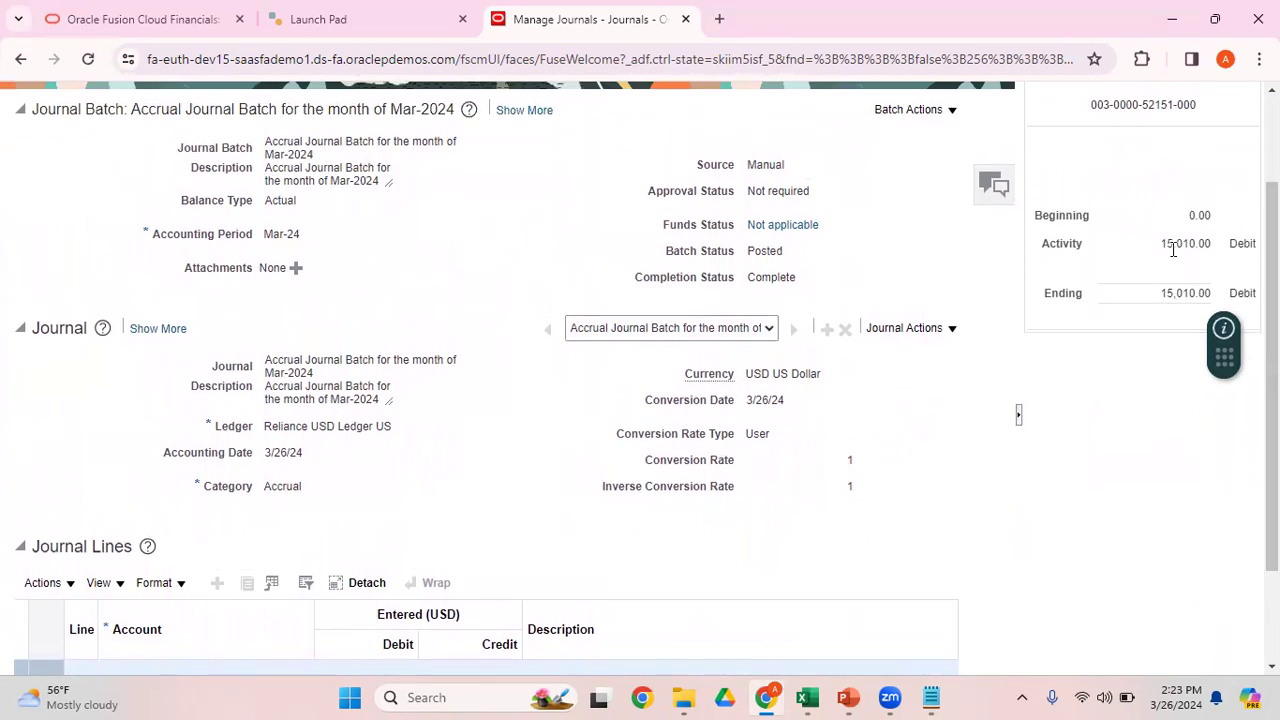
scroll(640, 378, "up", 2)
scroll(640, 378, "down", 4)
scroll(640, 378, "up", 2)
left_click(1066, 153)
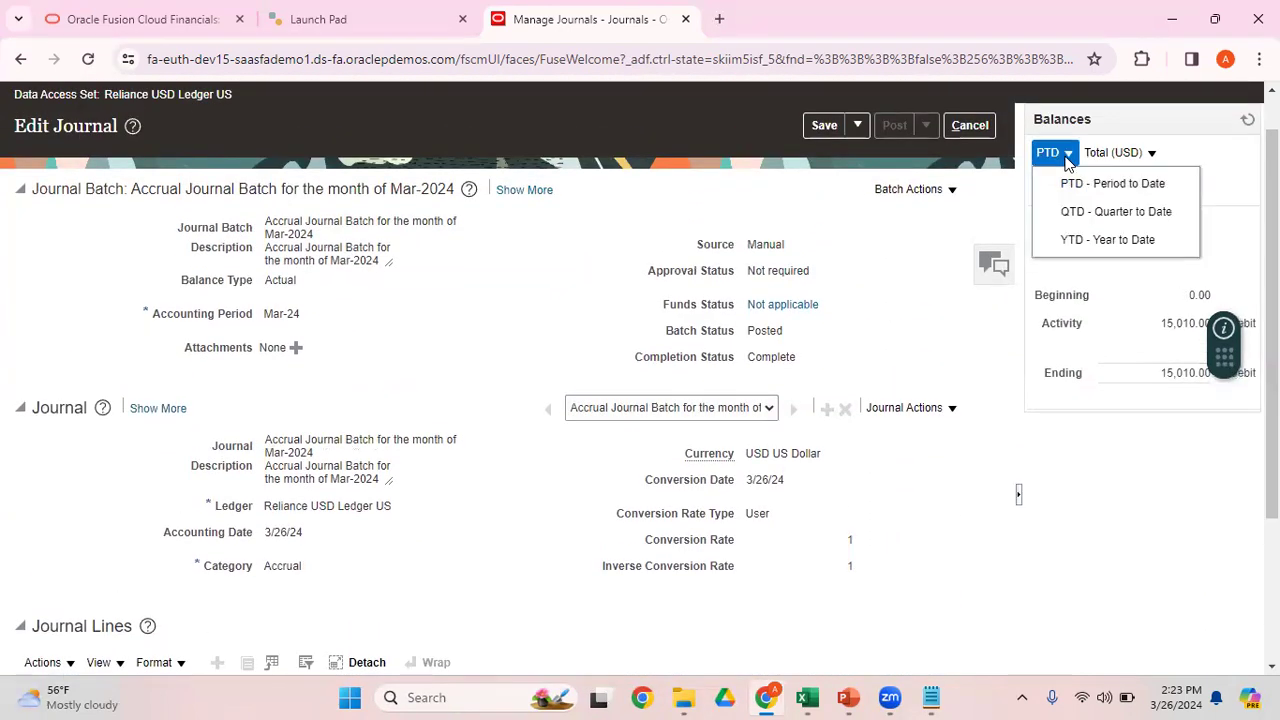
left_click(1073, 207)
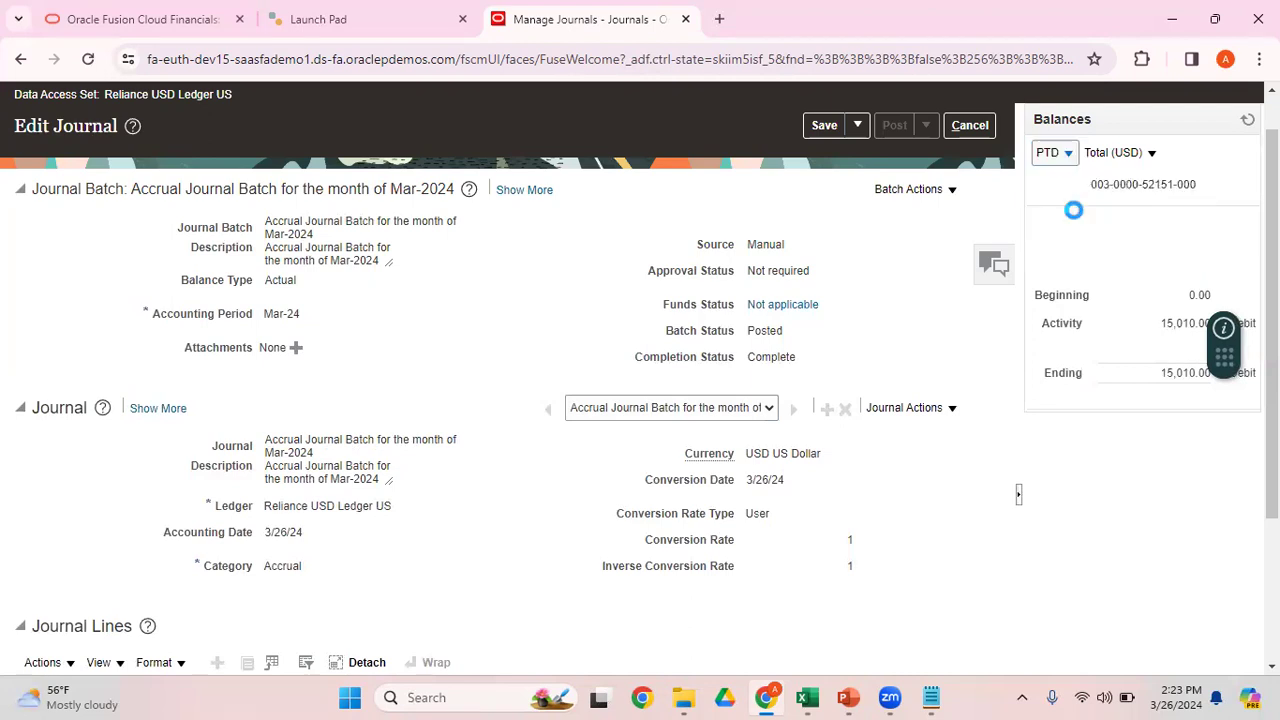
left_click(1067, 153)
left_click(1087, 241)
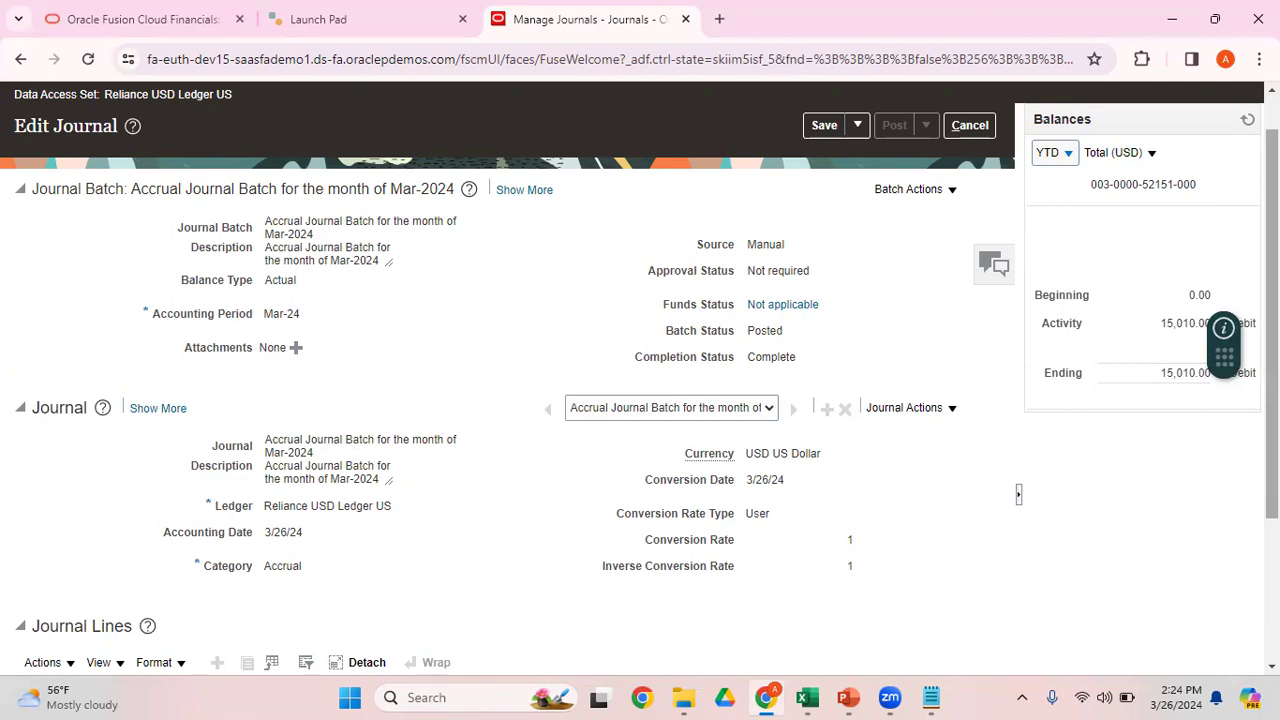
scroll(640, 400, "down", 2)
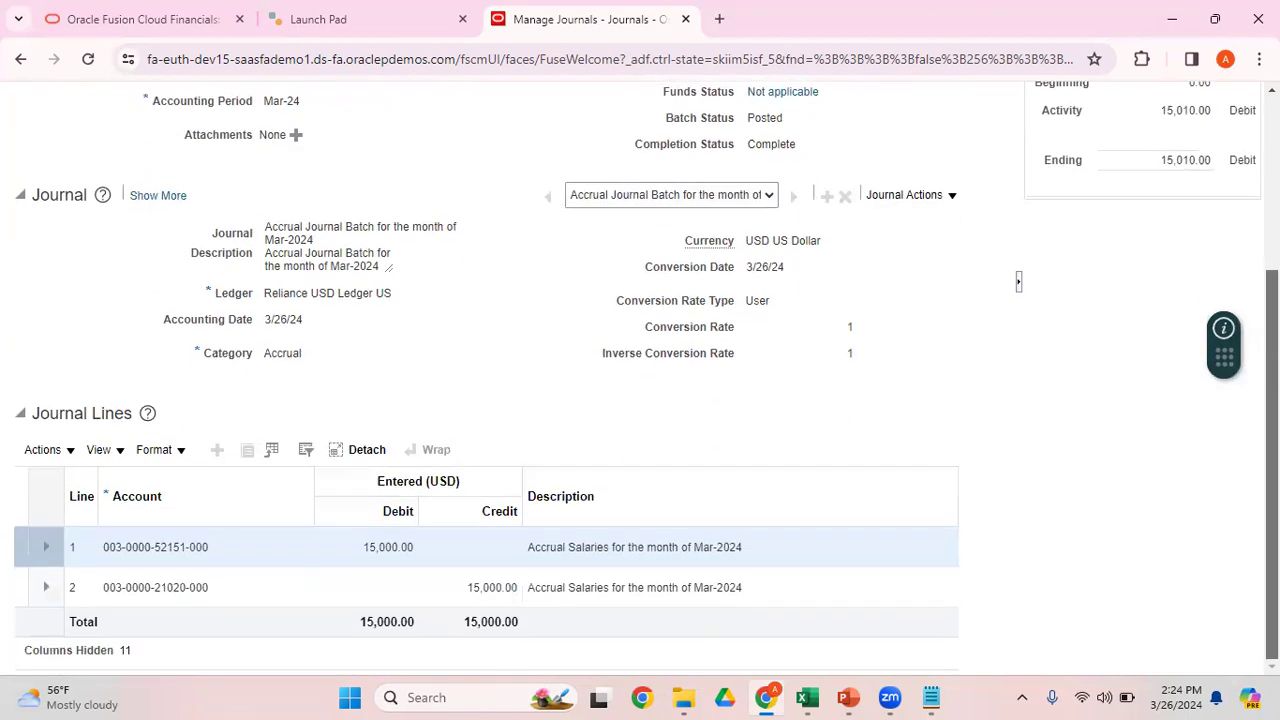
left_click(842, 590)
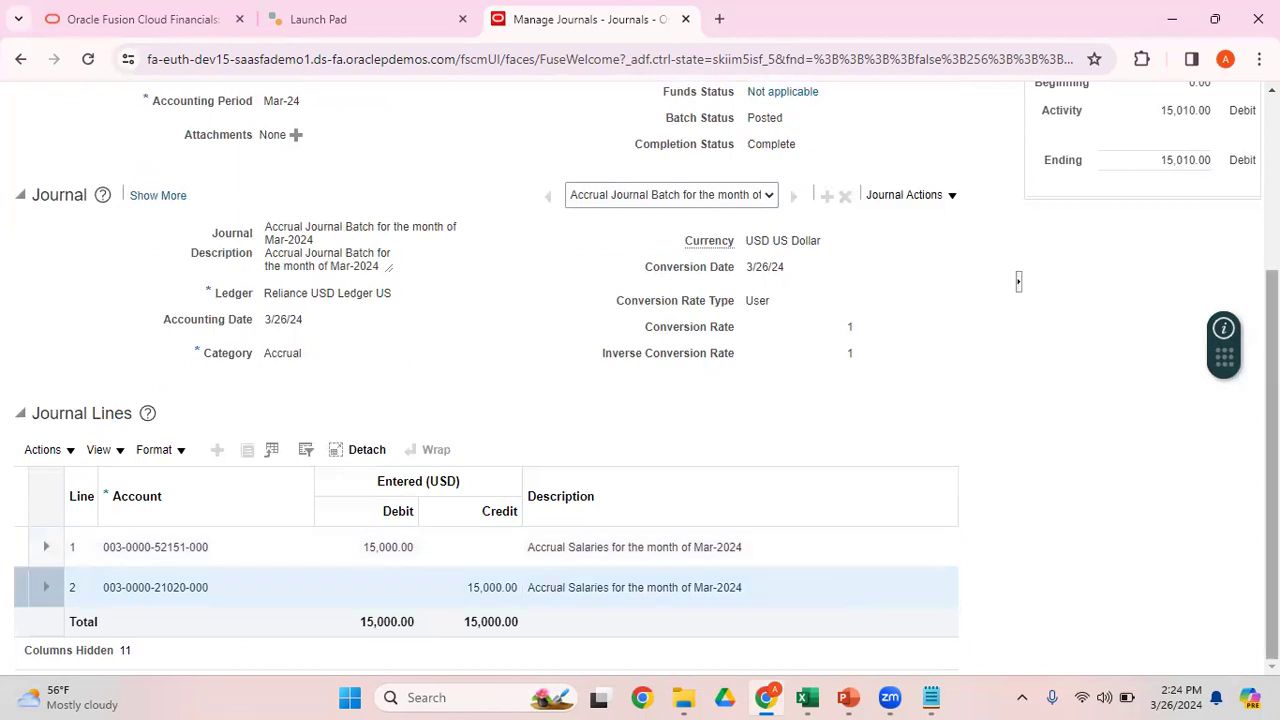
scroll(640, 400, "up", 3)
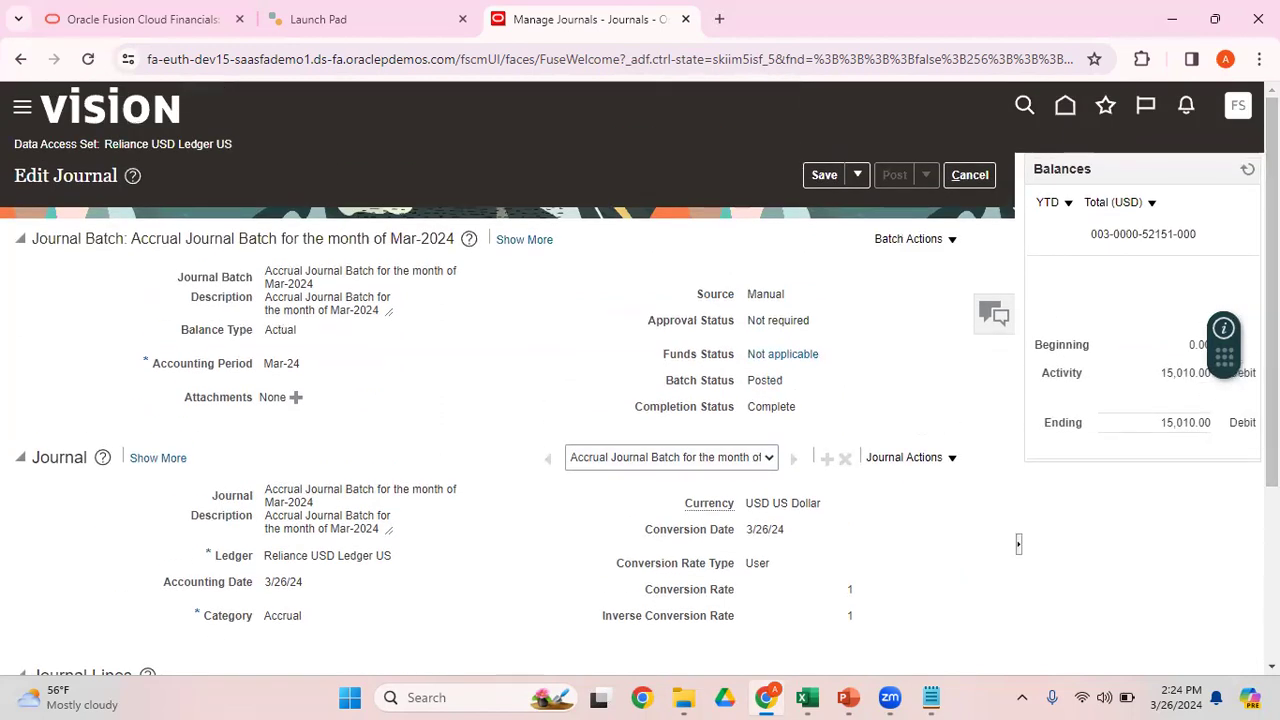
left_click(1247, 169)
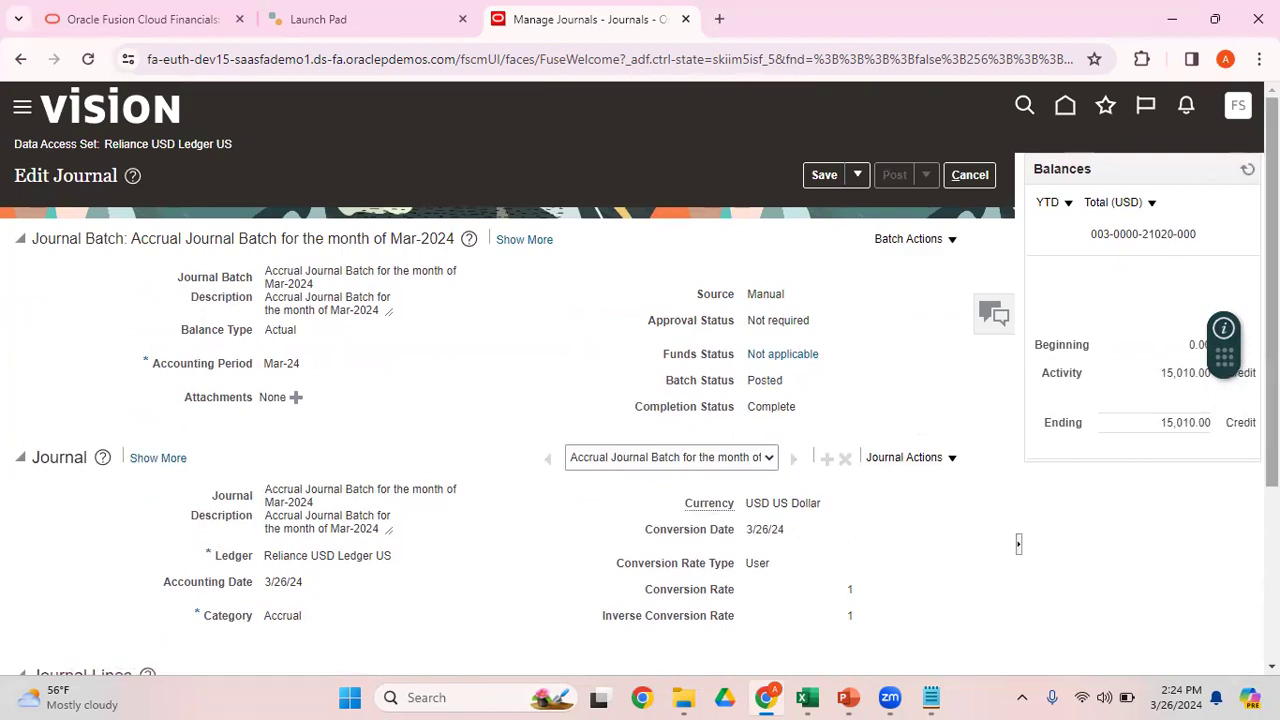
scroll(1270, 400, "down", 3)
scroll(1270, 400, "up", 3)
scroll(1215, 262, "down", 1)
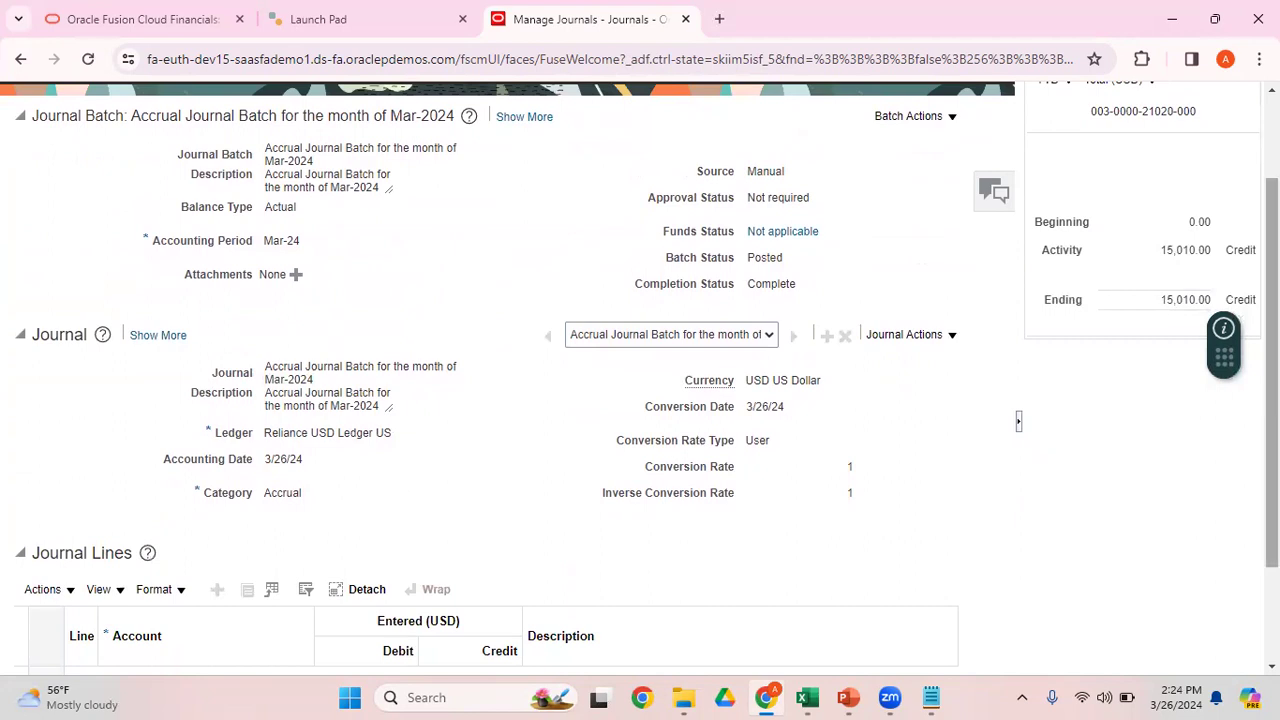
scroll(709, 500, "down", 1)
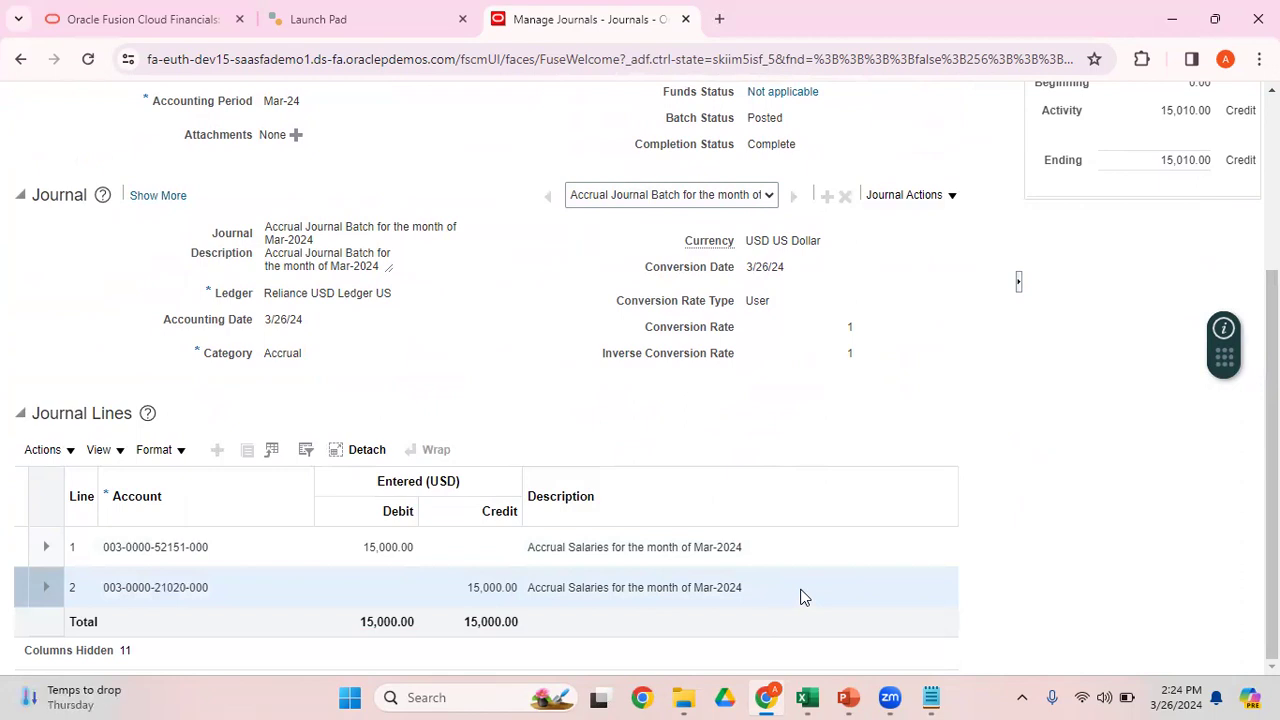
scroll(1150, 370, "up", 2)
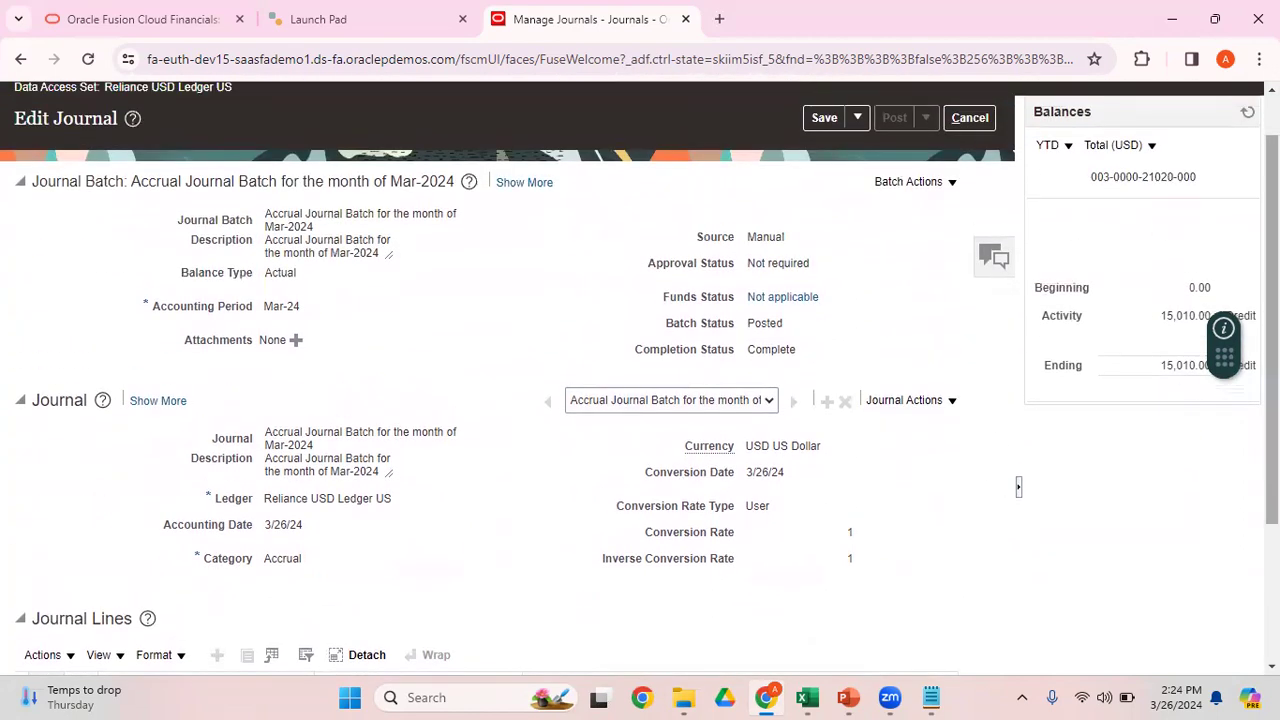
scroll(640, 380, "down", 2)
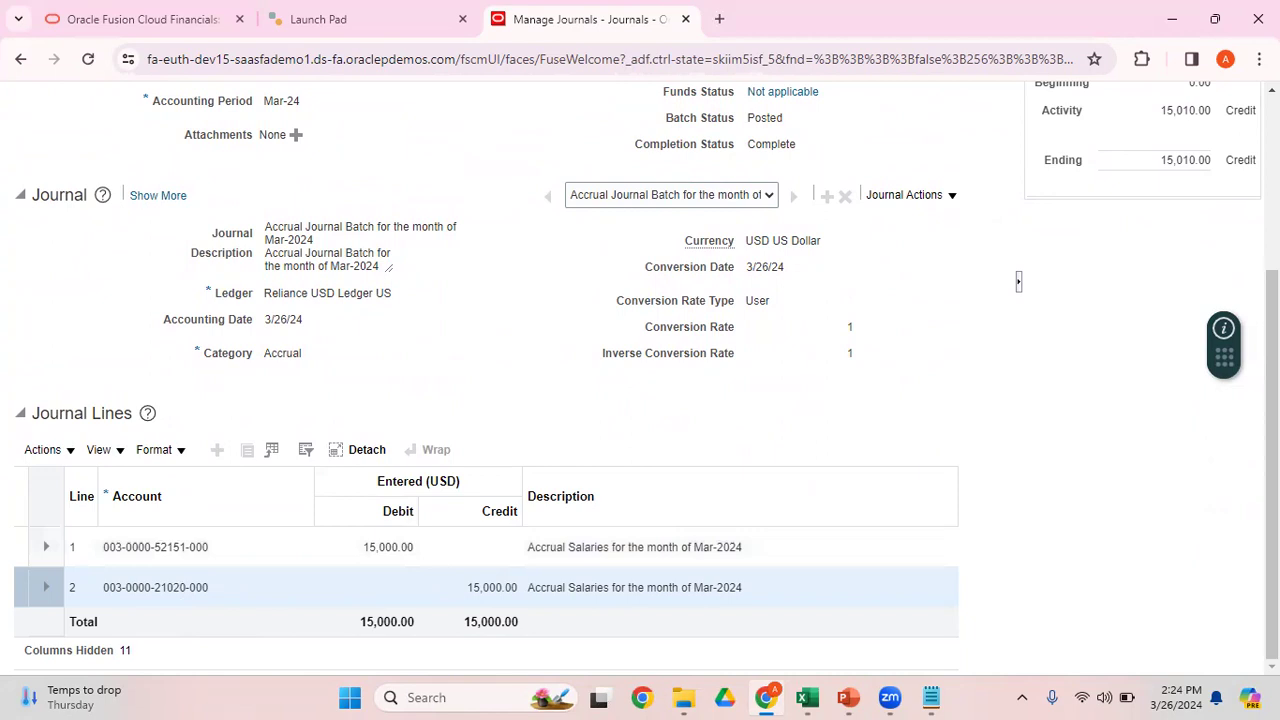
scroll(640, 380, "up", 5)
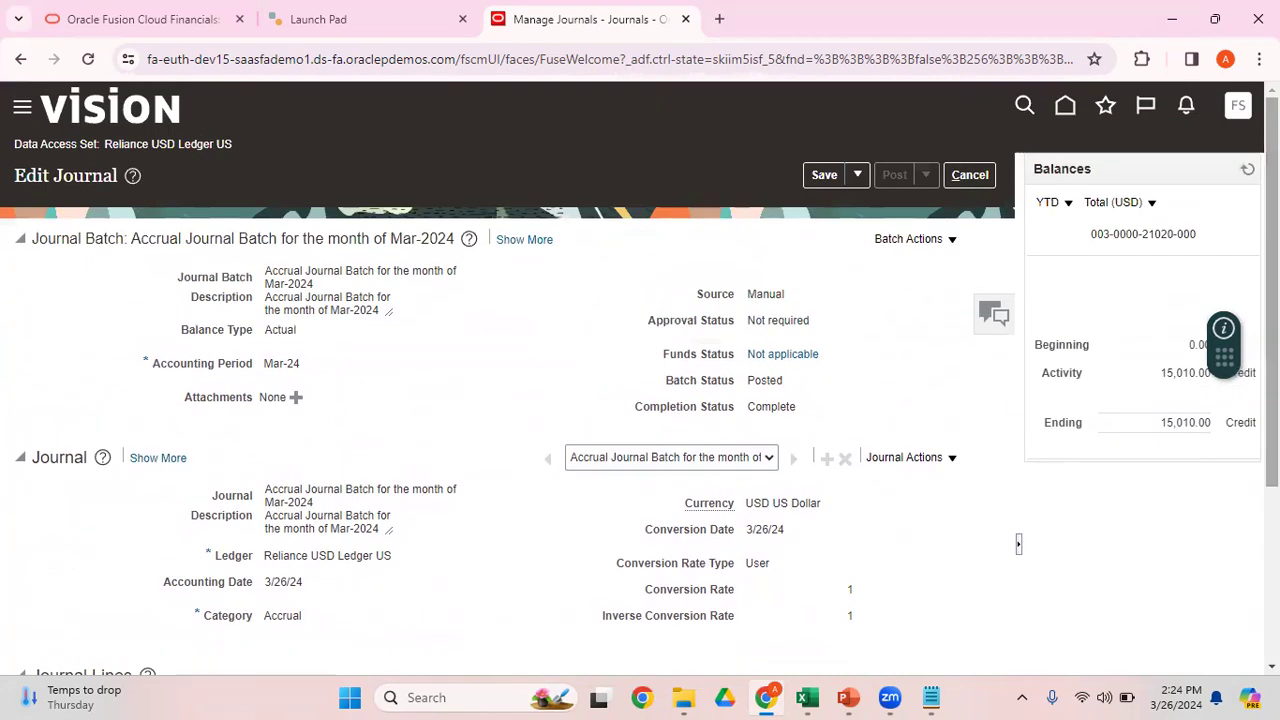